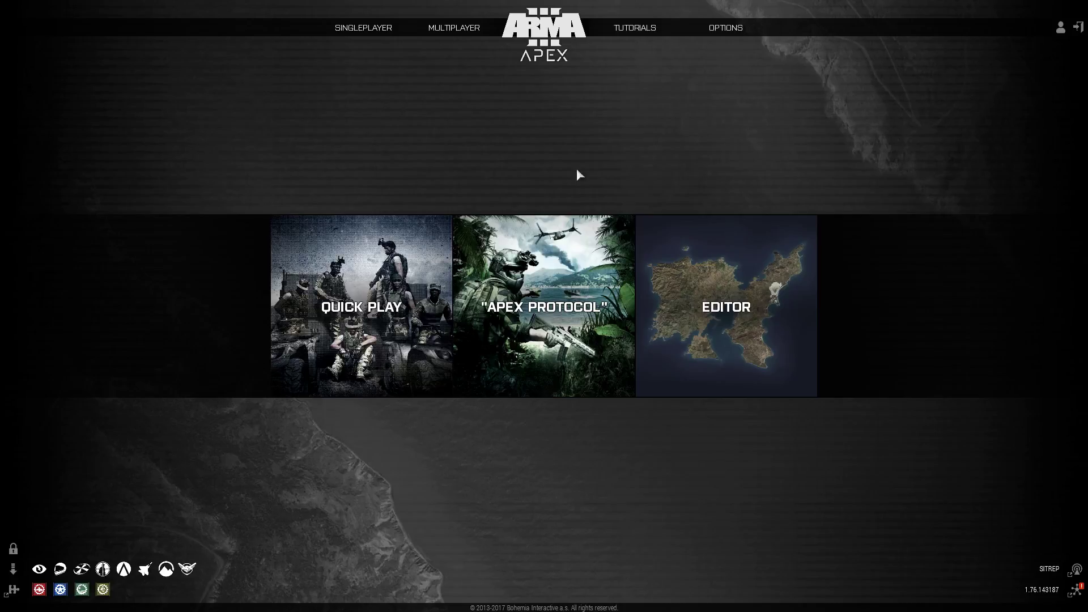
- Open the single-player scenario editor with the Malden 2035 map
mouse_move(345, 31)
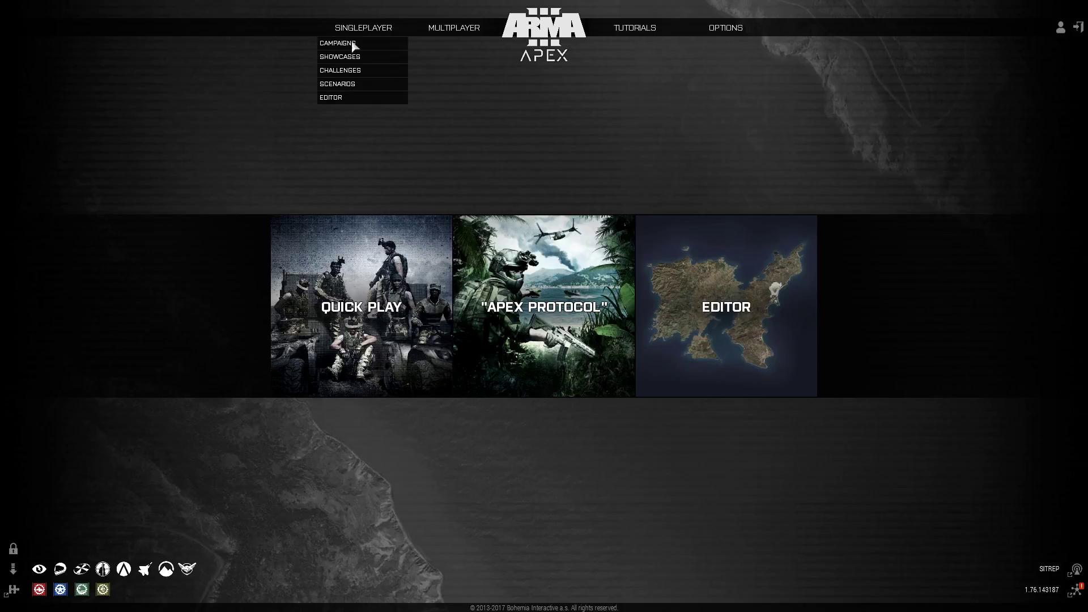
click(348, 94)
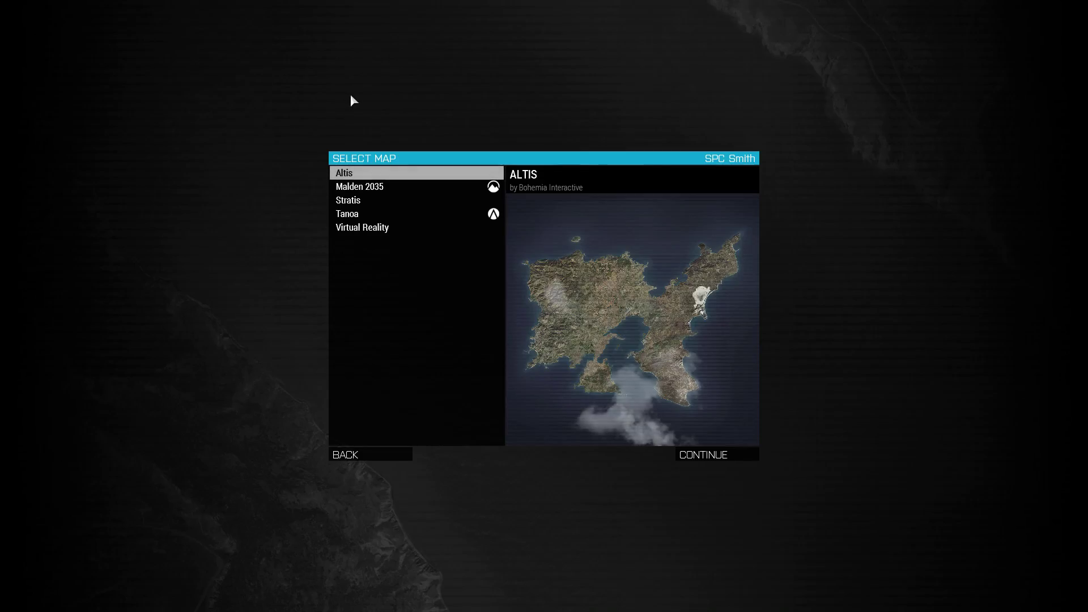
click(392, 187)
click(711, 454)
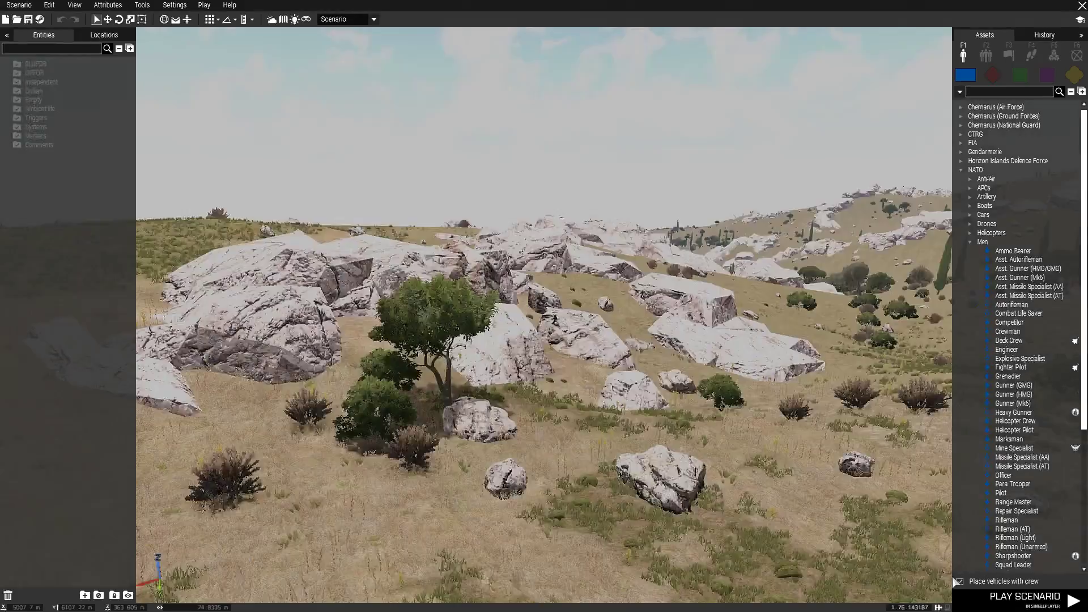
- Place a crewed NATO Hunter on the runway of the island's northeastern airport, at the edge of the white threshold stripes
key(m)
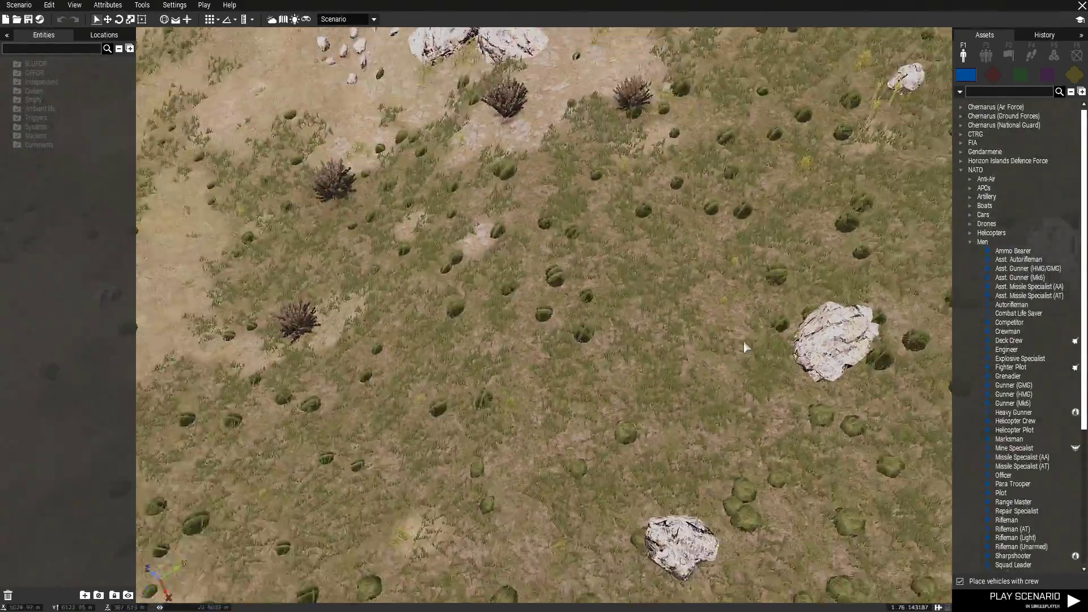
scroll(680, 320, down, 5)
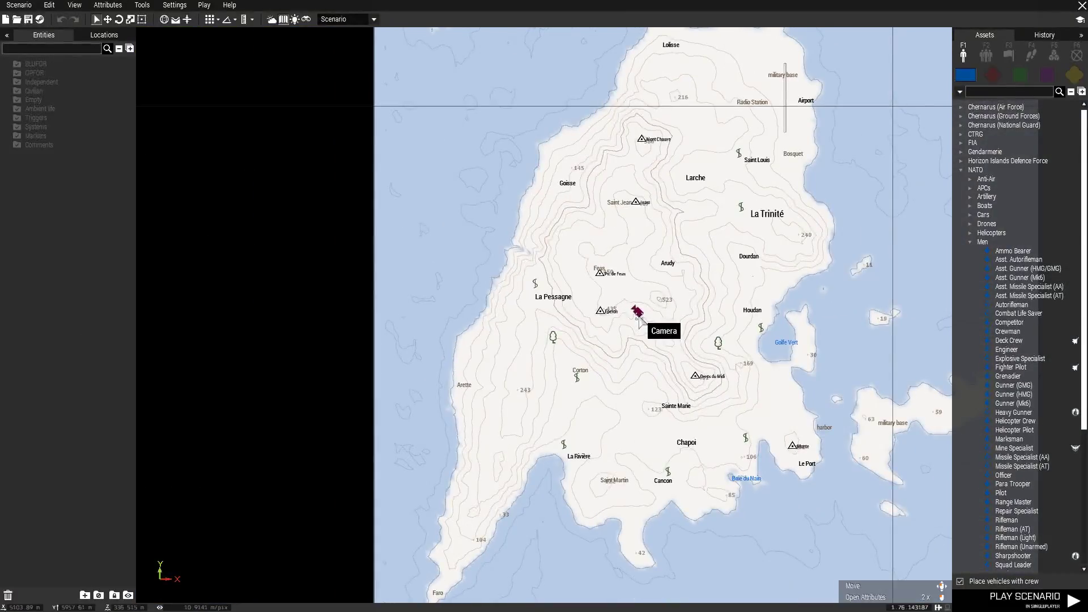
key(m)
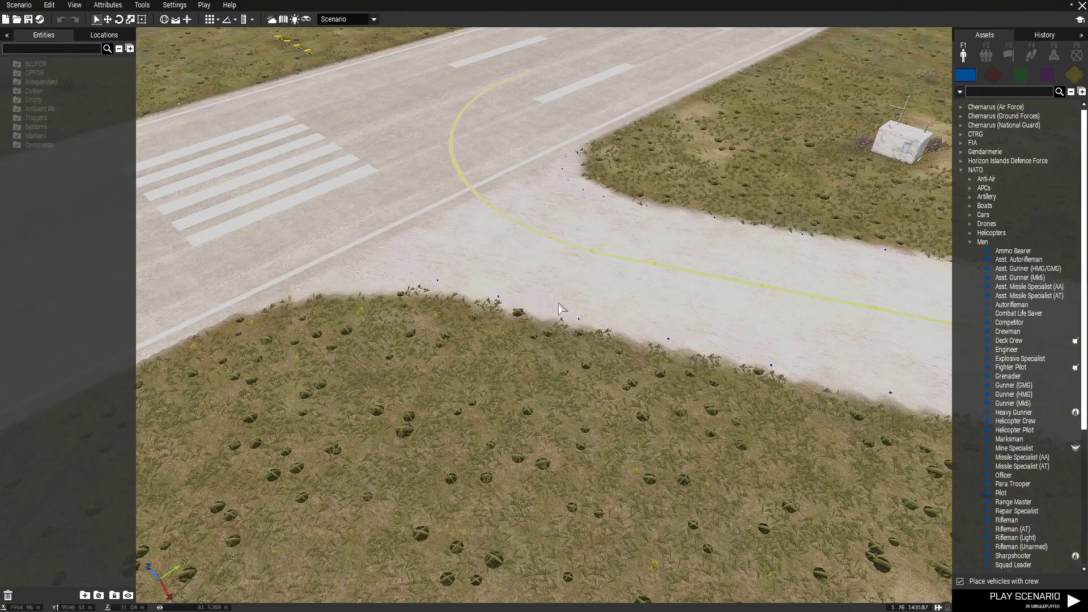
right_drag(559, 303, 858, 206)
key(w)
key(s)
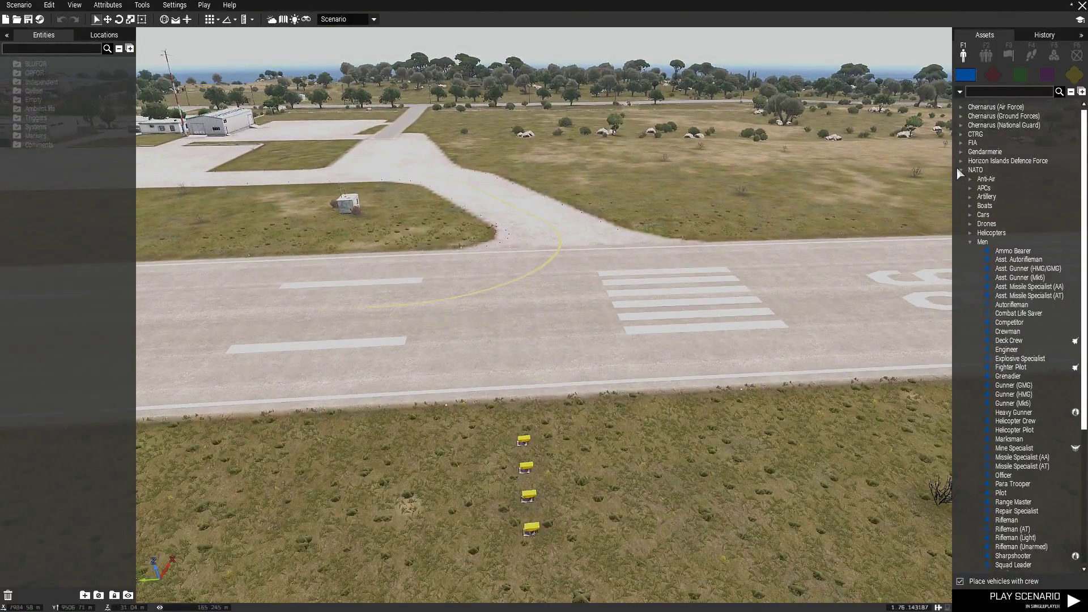
key(w)
key(d)
click(969, 240)
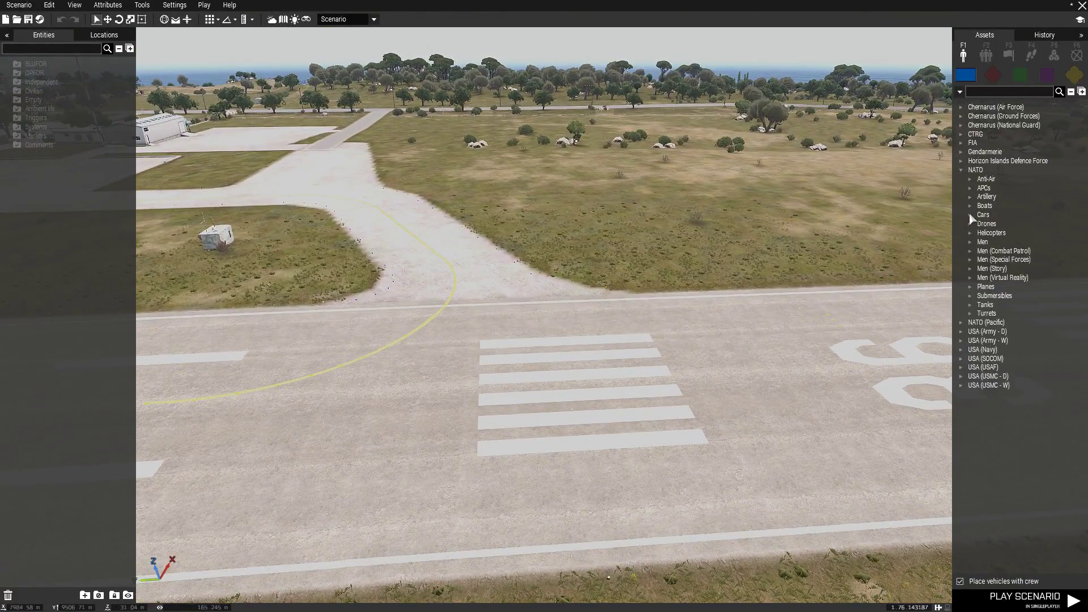
click(970, 216)
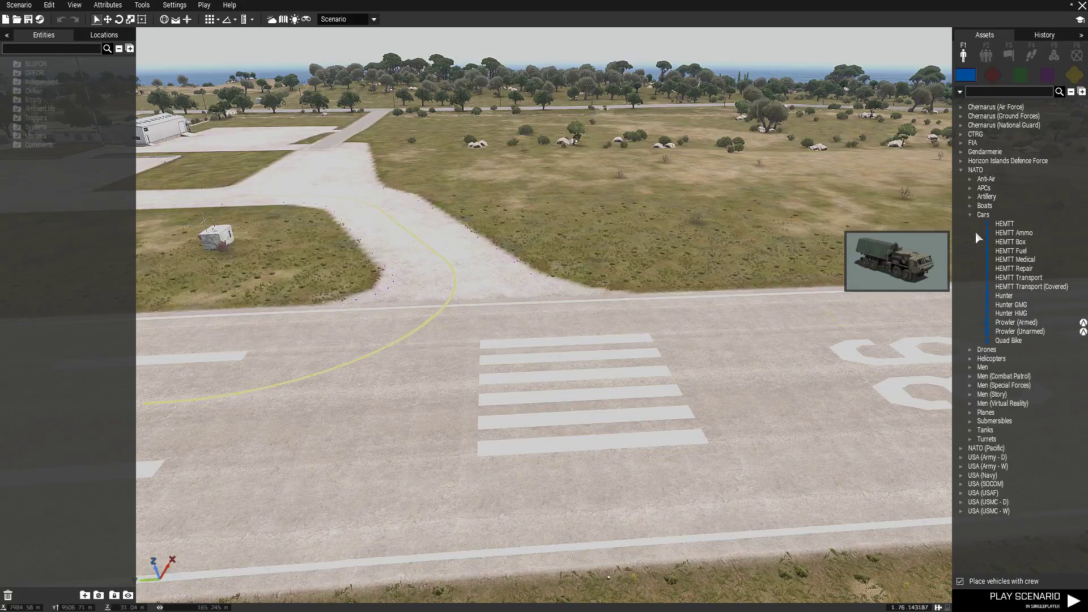
click(1003, 296)
click(503, 326)
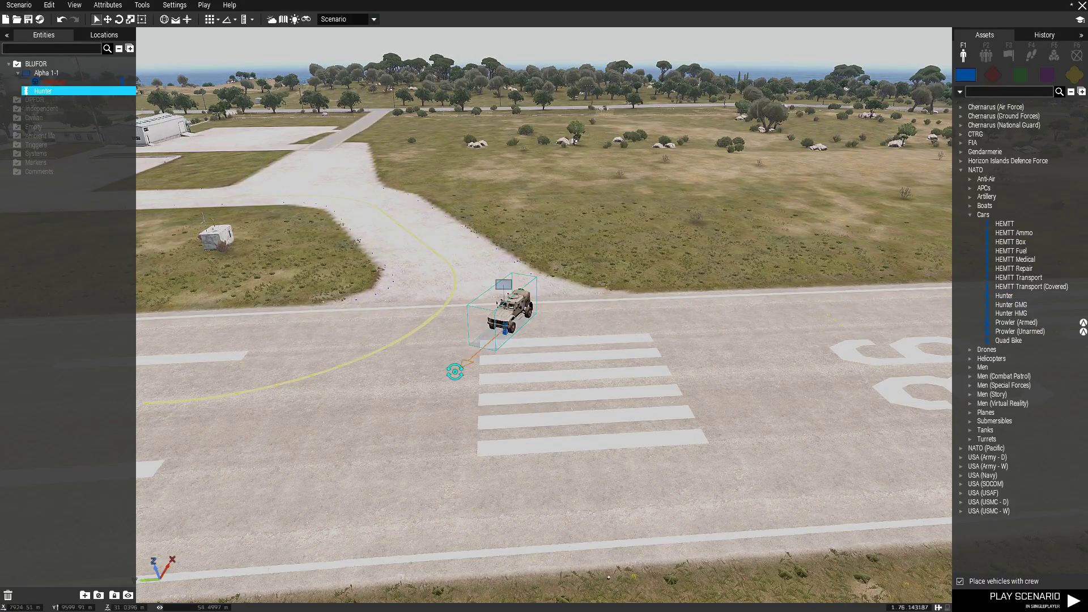
click(432, 408)
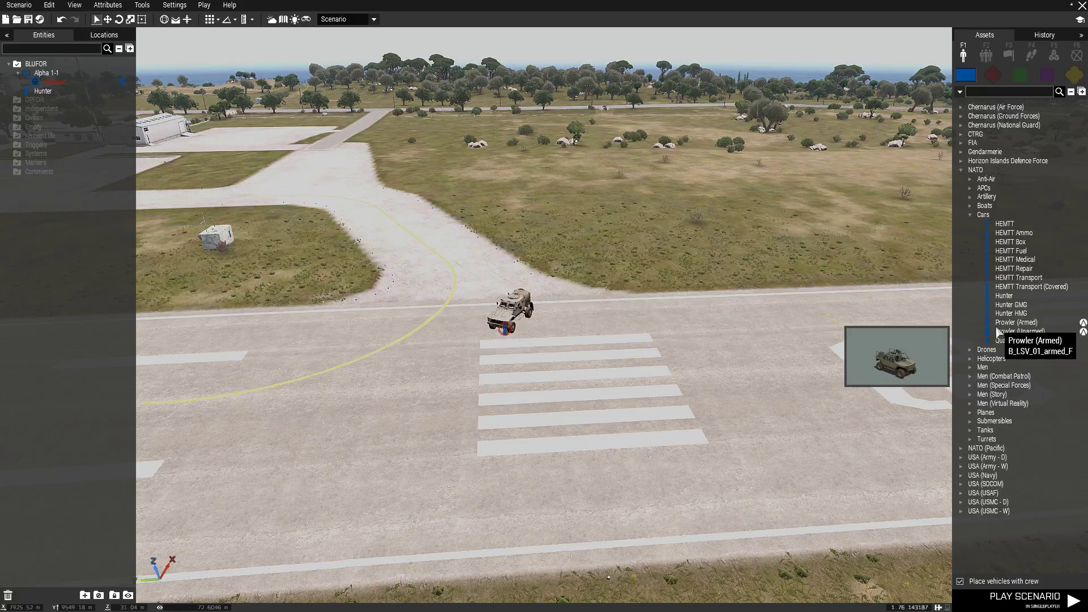
- Place a crewed NATO Prowler (Unarmed) on the runway beside the Hunter
click(1002, 333)
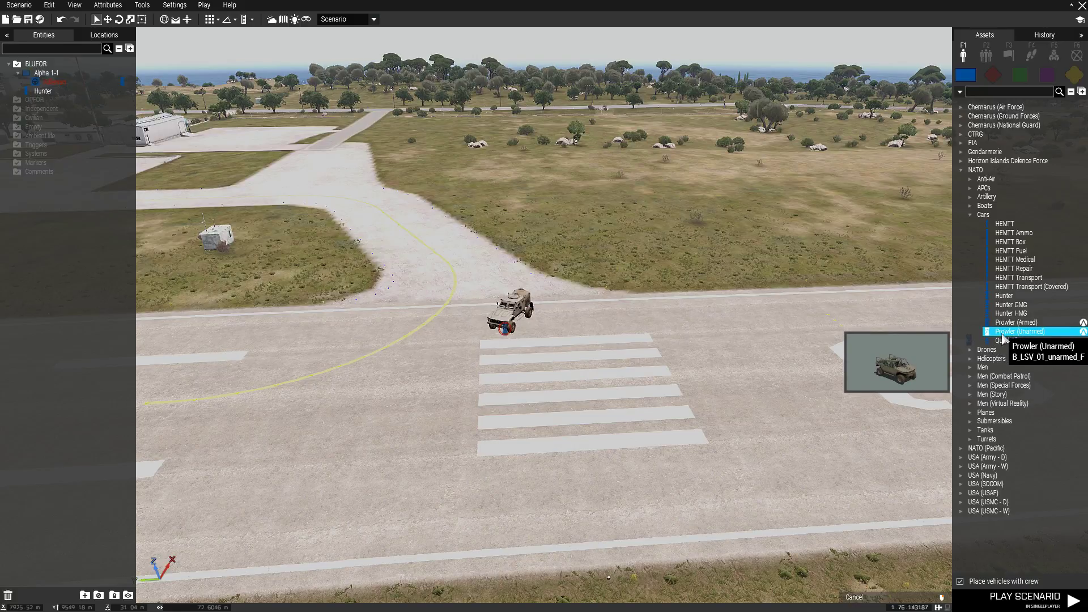
click(619, 328)
click(592, 384)
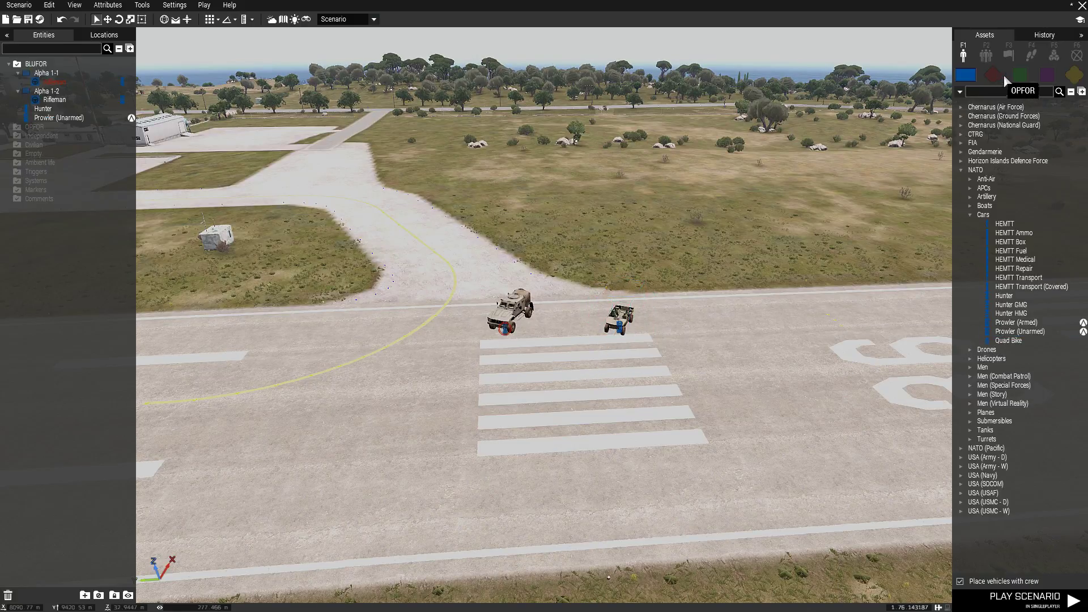
- Place a crewed Strider from the Independent AAF cars on the runway, in line with the Hunter and the Prowler
click(1019, 75)
click(969, 161)
click(969, 134)
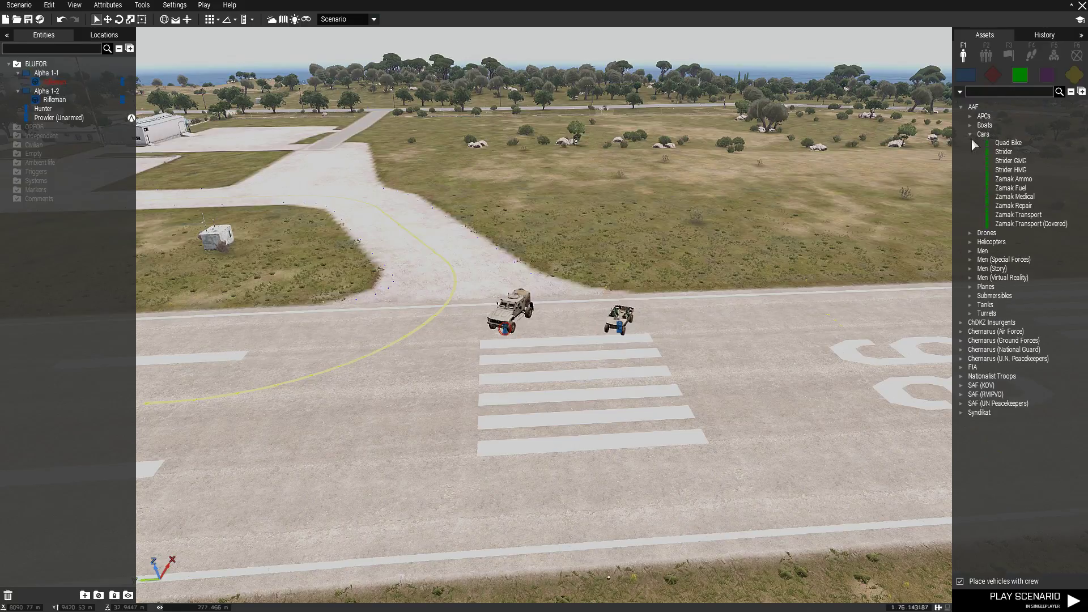
click(1002, 151)
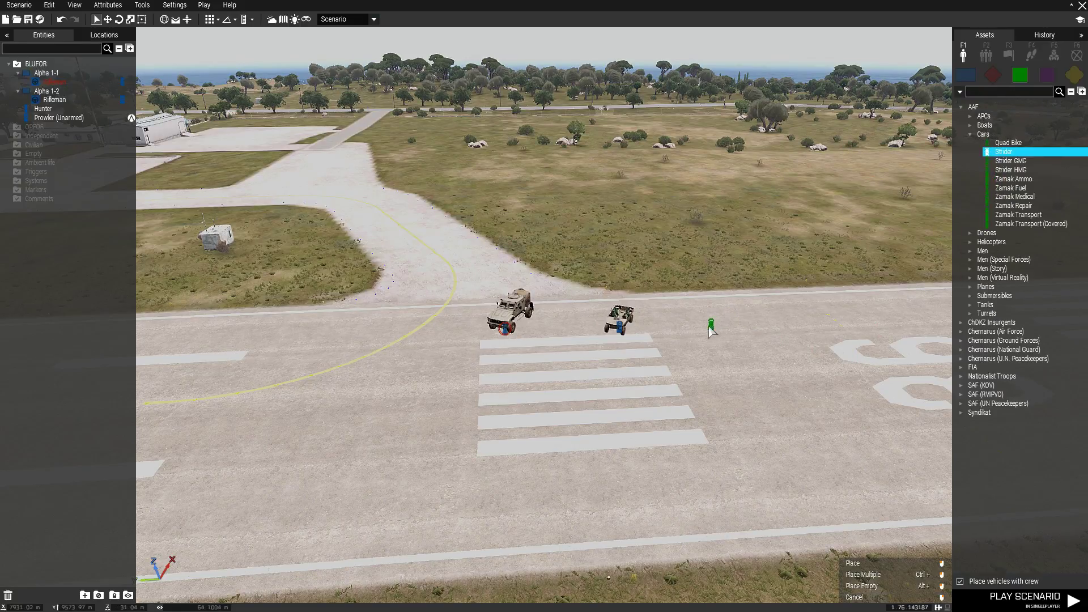
click(711, 328)
right_click(643, 410)
scroll(639, 377, up, 3)
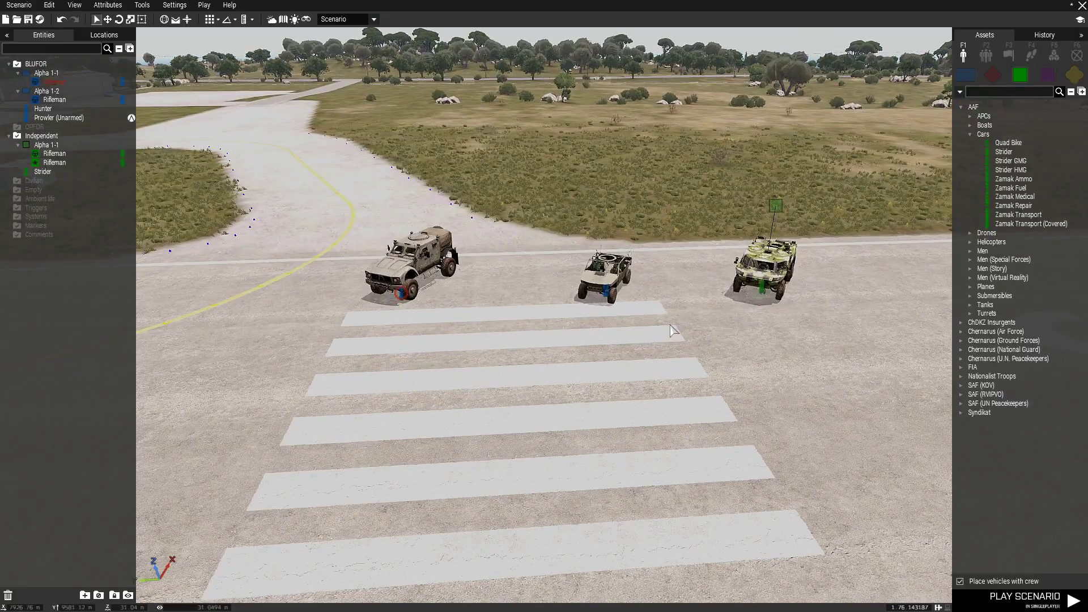
- Delete the crews of the Strider and the Prowler, leaving both vehicles empty
click(779, 288)
key(Delete)
click(780, 288)
key(Delete)
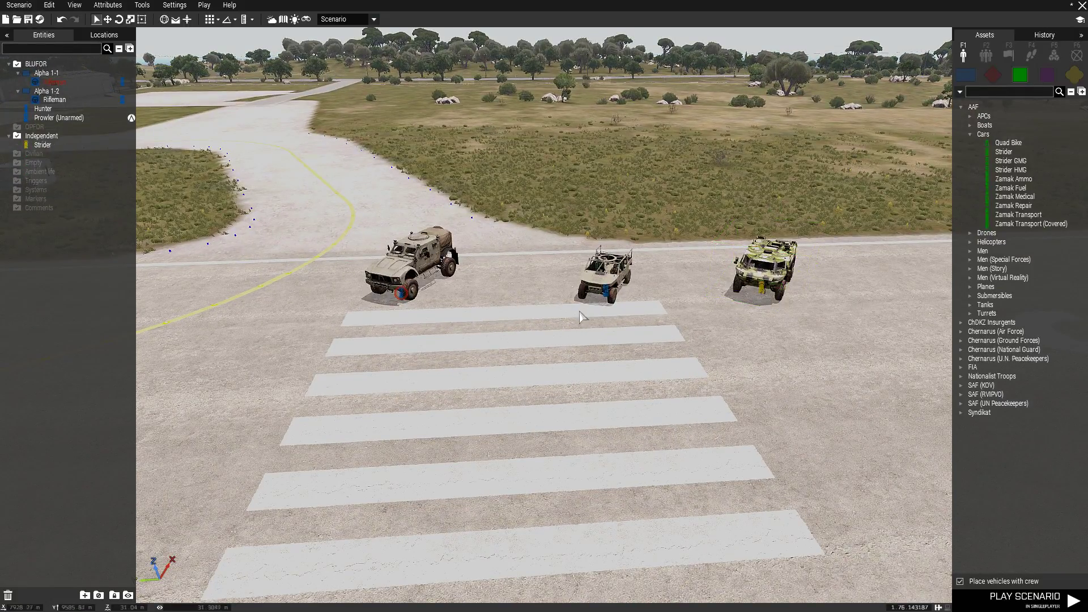
click(605, 290)
key(Delete)
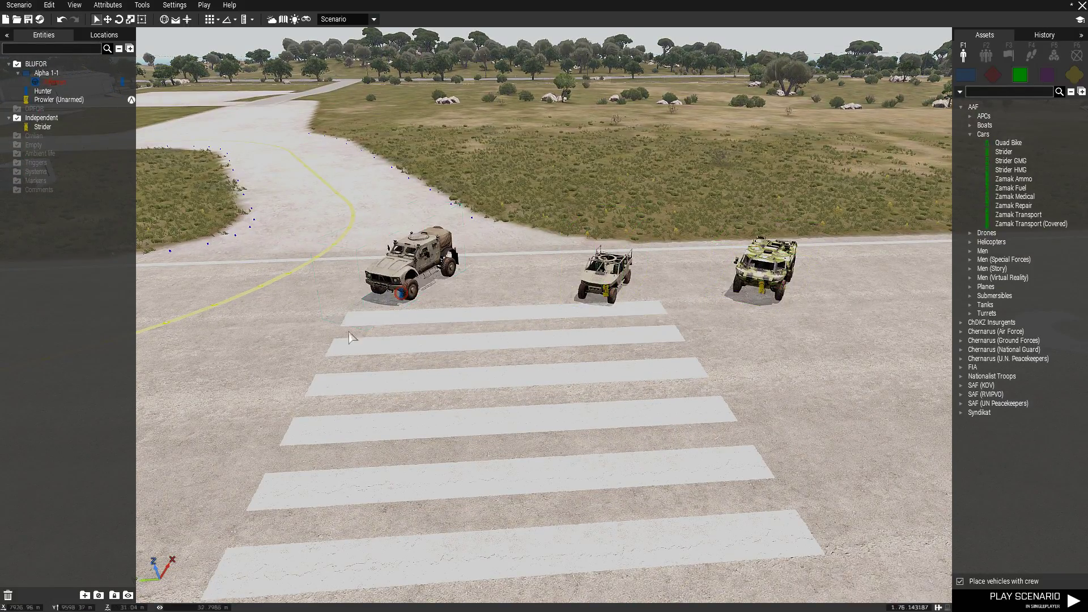
- Move the player soldier out of the Hunter onto the nearest runway stripe and turn him to face the three vehicles
drag(415, 292, 528, 579)
click(607, 438)
key(s)
shift+drag(529, 472, 639, 315)
click(639, 316)
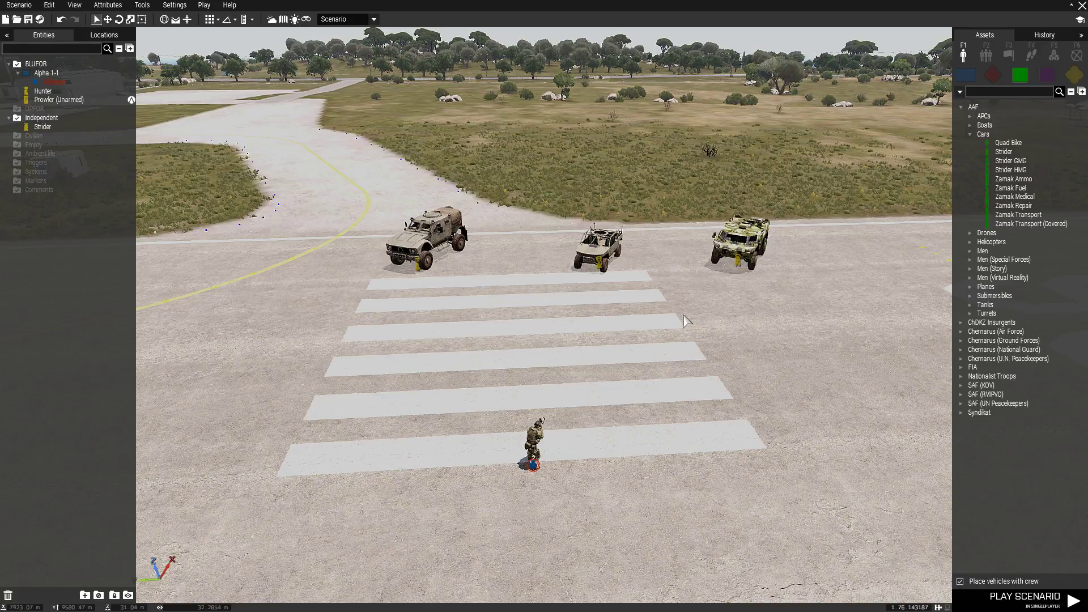
- Open the Strider's attributes and enter "This ForceFlagTexture" in its Init field
click(749, 250)
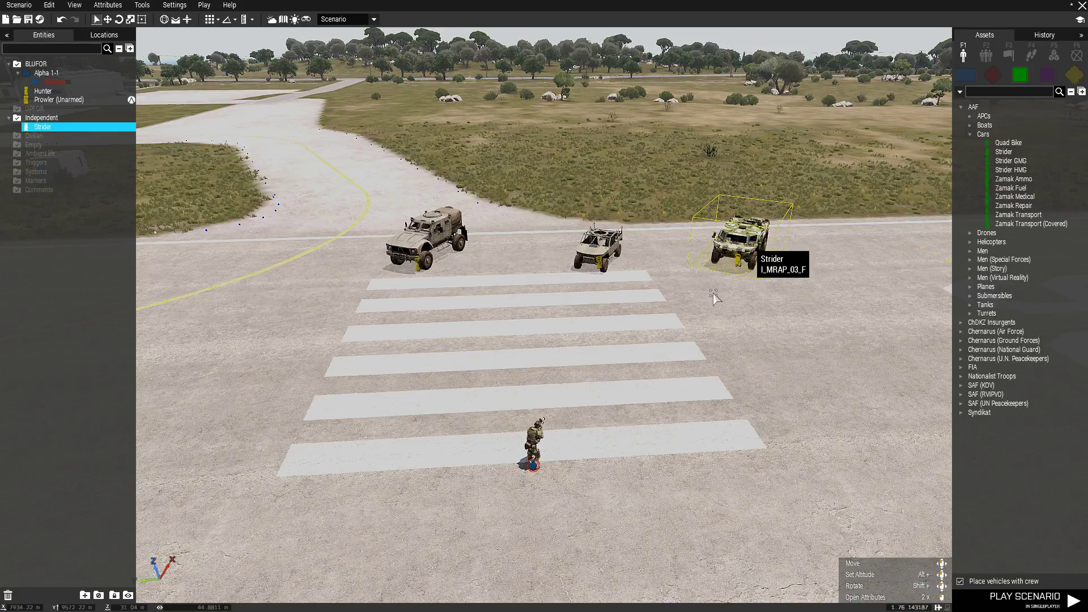
double_click(768, 427)
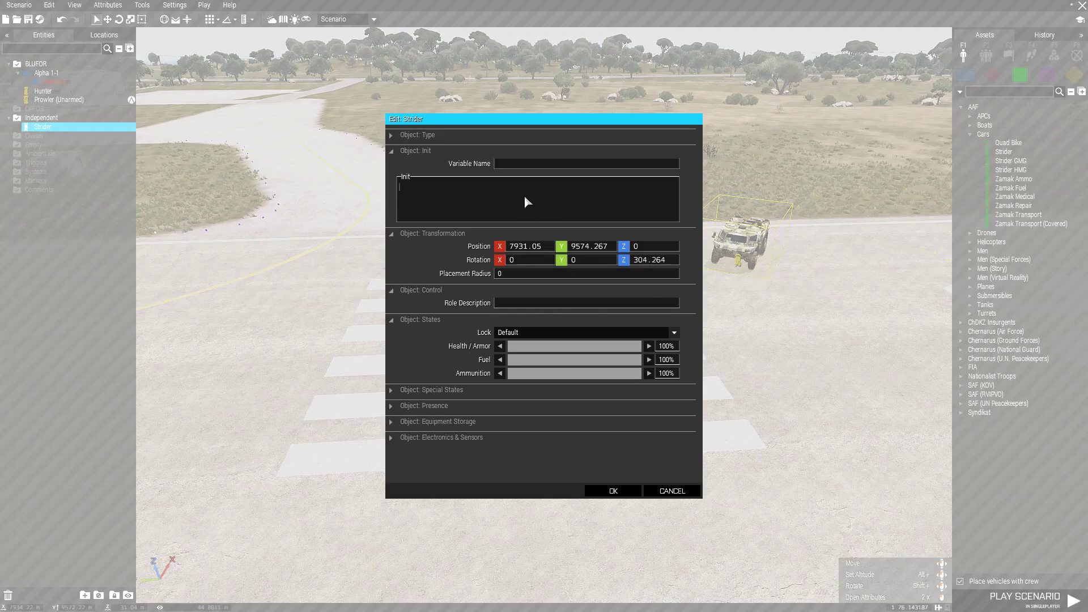
mouse_move(535, 182)
text(This)
text(ForceFlagTexture)
- Switch to the Flag Textures wiki page in Chrome and examine the flag texture paths listed for Arma 3
key(alt+Tab)
drag(713, 43, 601, 0)
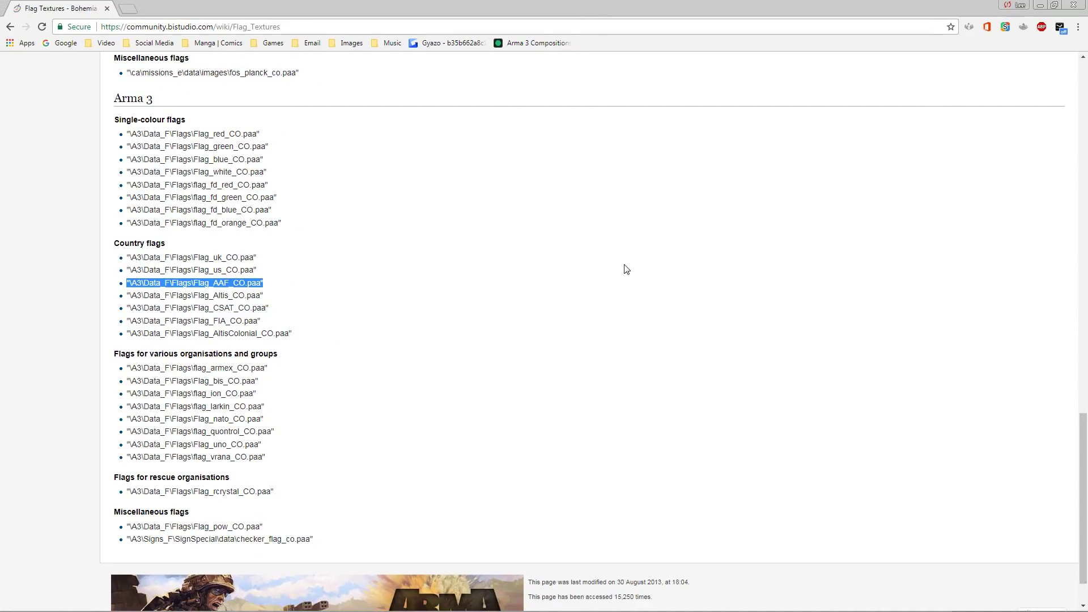
click(488, 261)
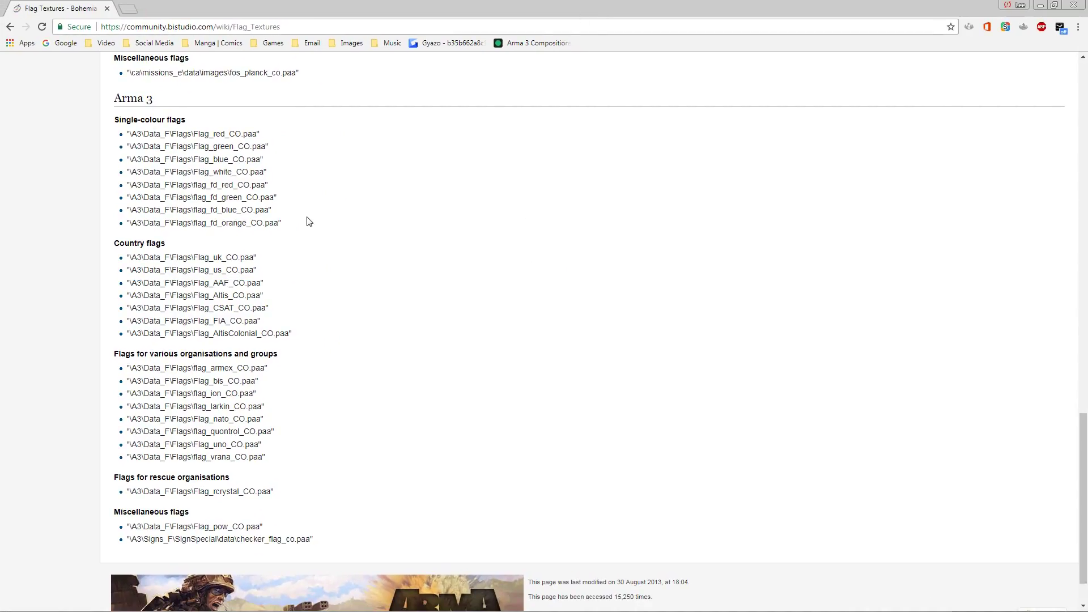
scroll(309, 221, up, 20)
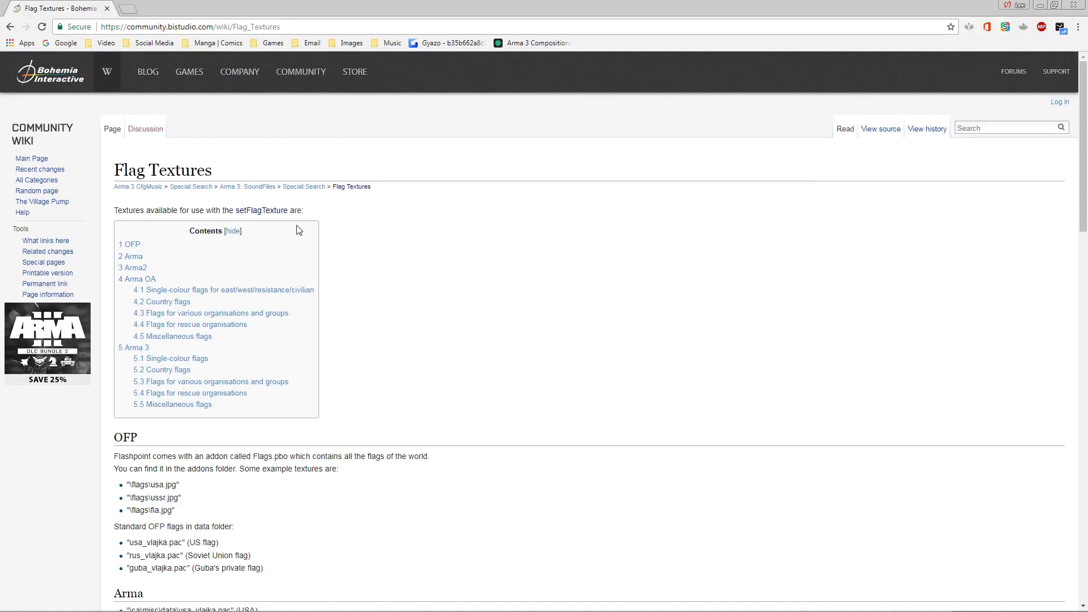
drag(1083, 125, 405, 196)
scroll(356, 280, down, 6)
scroll(358, 283, down, 6)
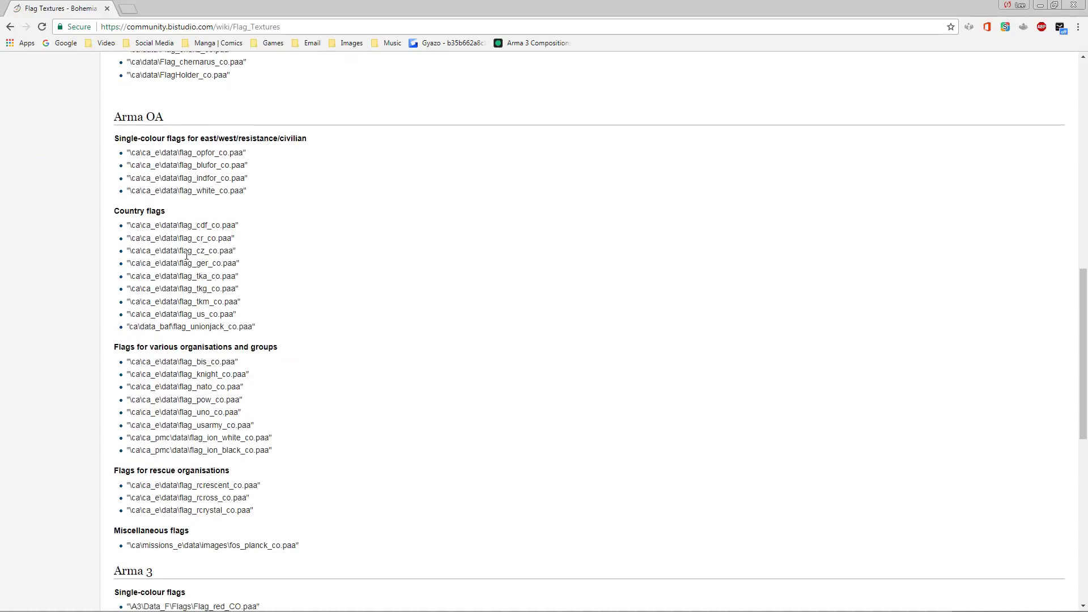
scroll(174, 248, down, 5)
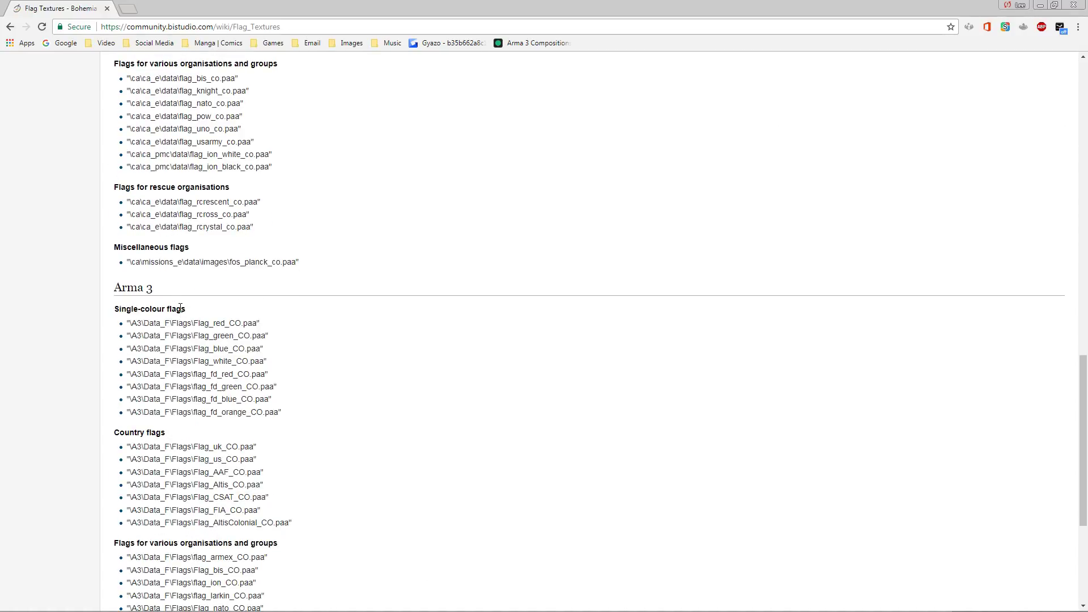
scroll(180, 307, down, 4)
scroll(180, 317, up, 1)
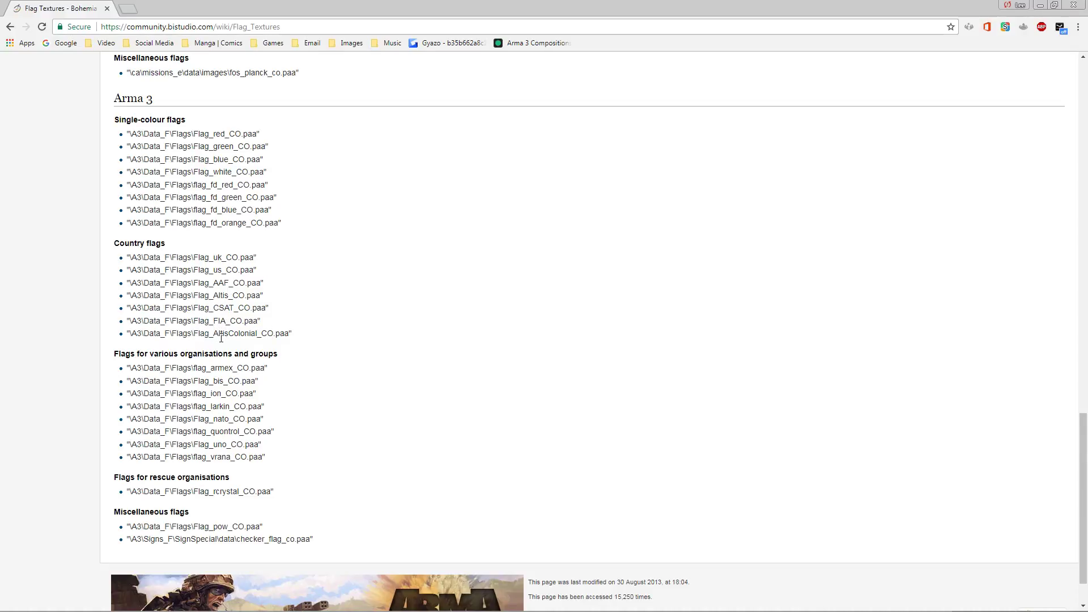
scroll(262, 336, down, 1)
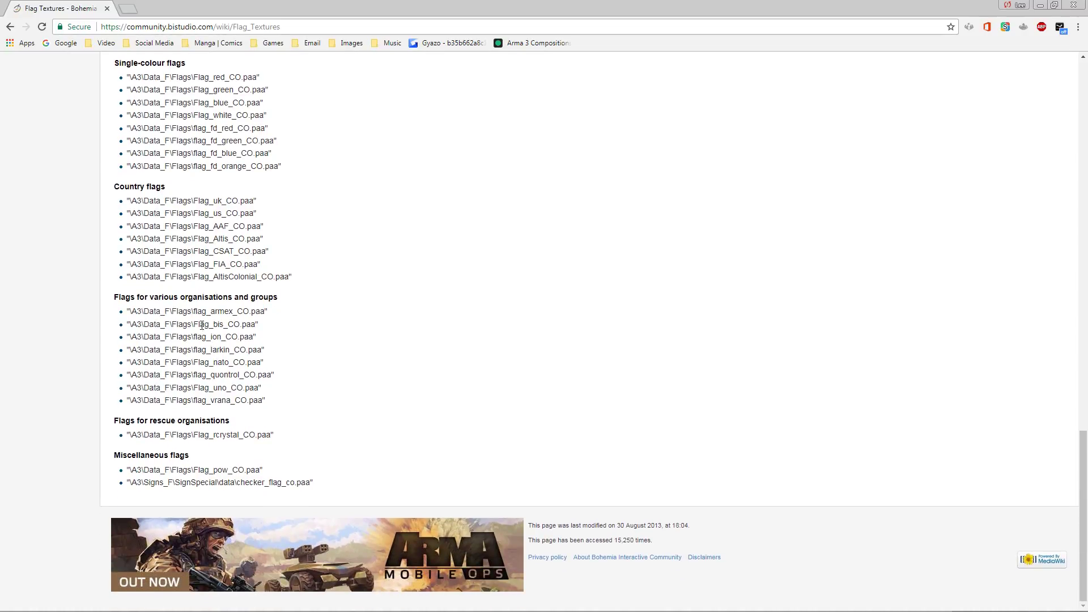
scroll(212, 384, up, 3)
- Copy the path "\A3\Data_F\Flags\Flag_AAF_CO.paa" from the wiki, append it to the Strider's Init code in Arma 3, and accept the attributes
drag(271, 396, 131, 406)
key(ctrl+c)
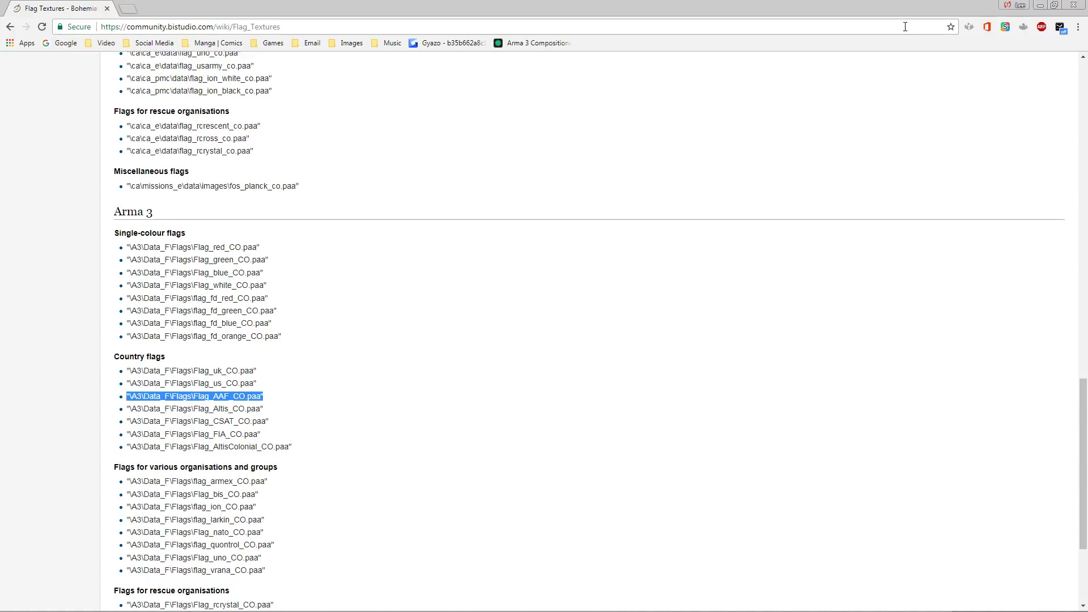
click(1040, 7)
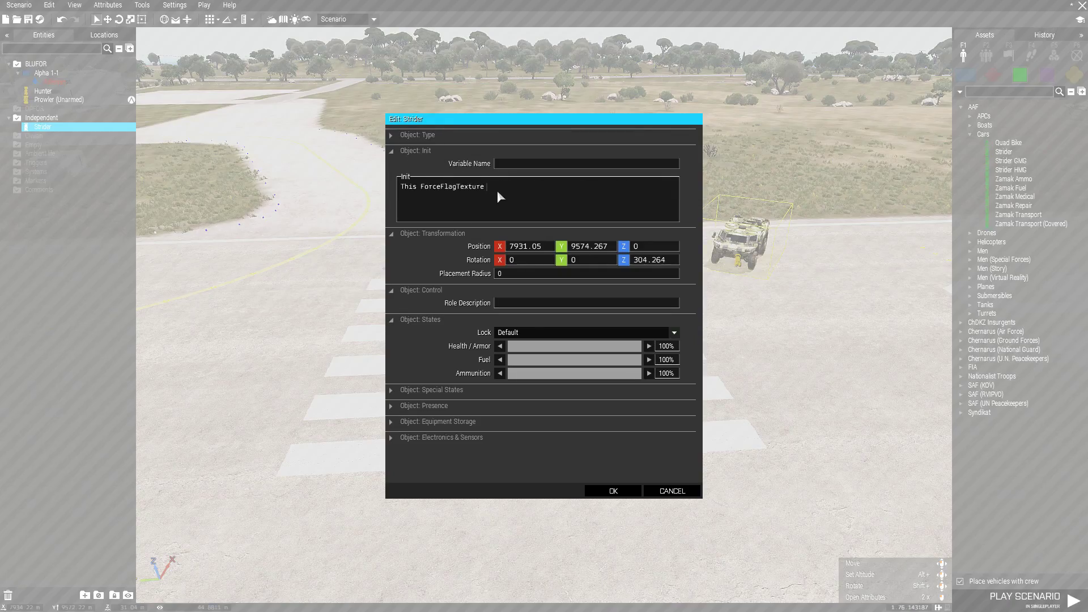
key(ctrl+v)
click(613, 491)
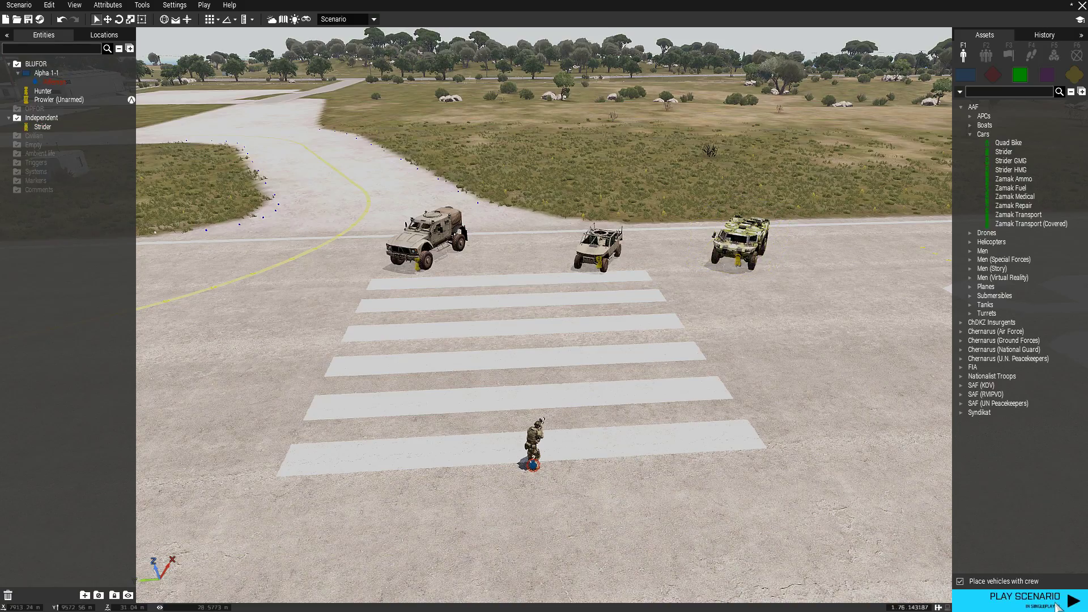
- Play the scenario in singleplayer and walk up to the Strider to inspect the flag mounted on it
click(1024, 598)
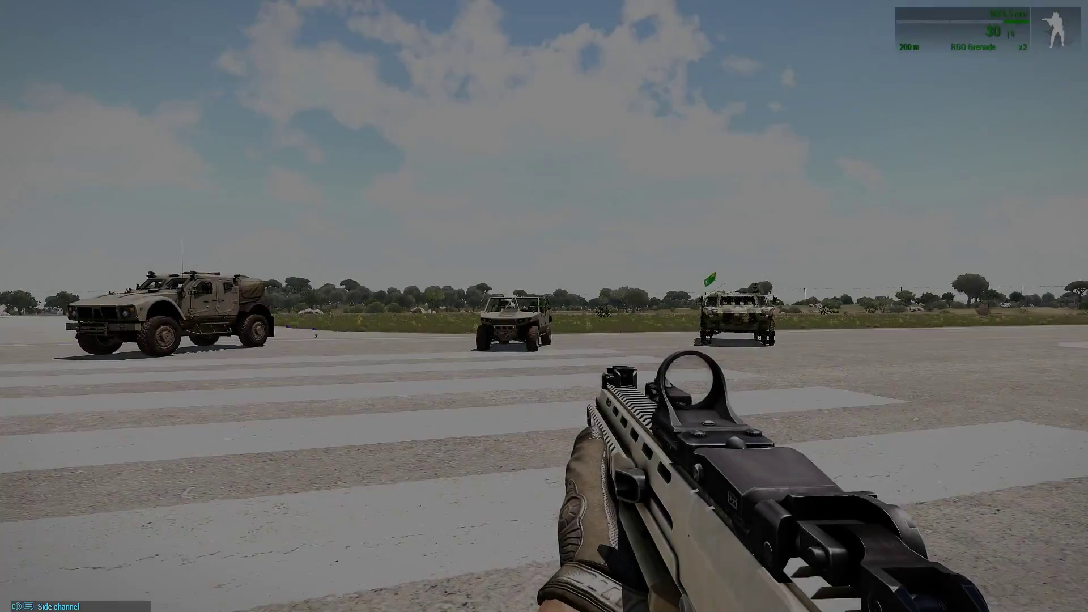
key(w)
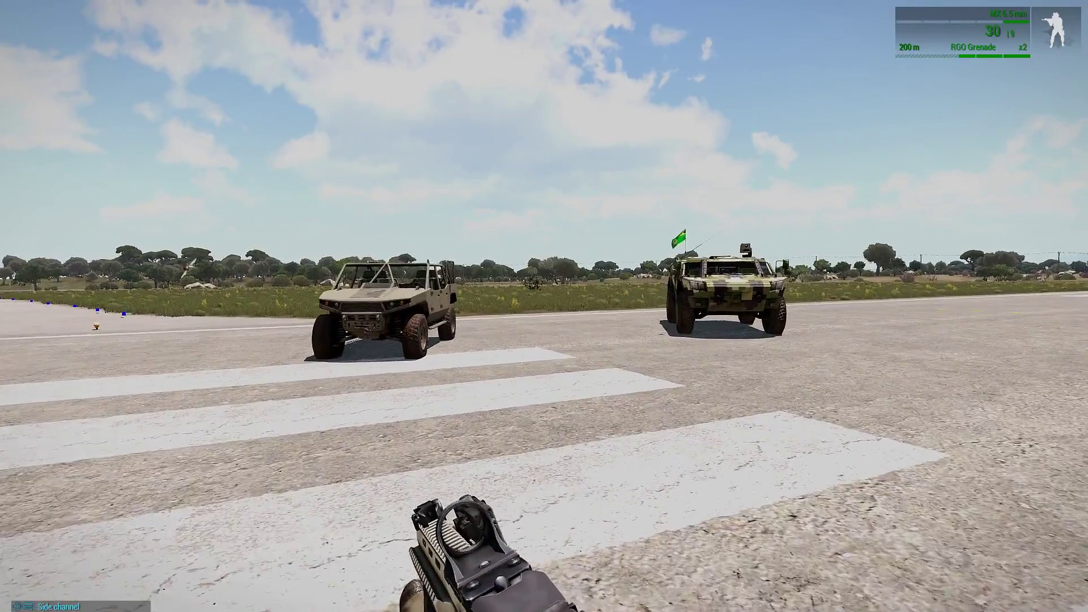
key(w)
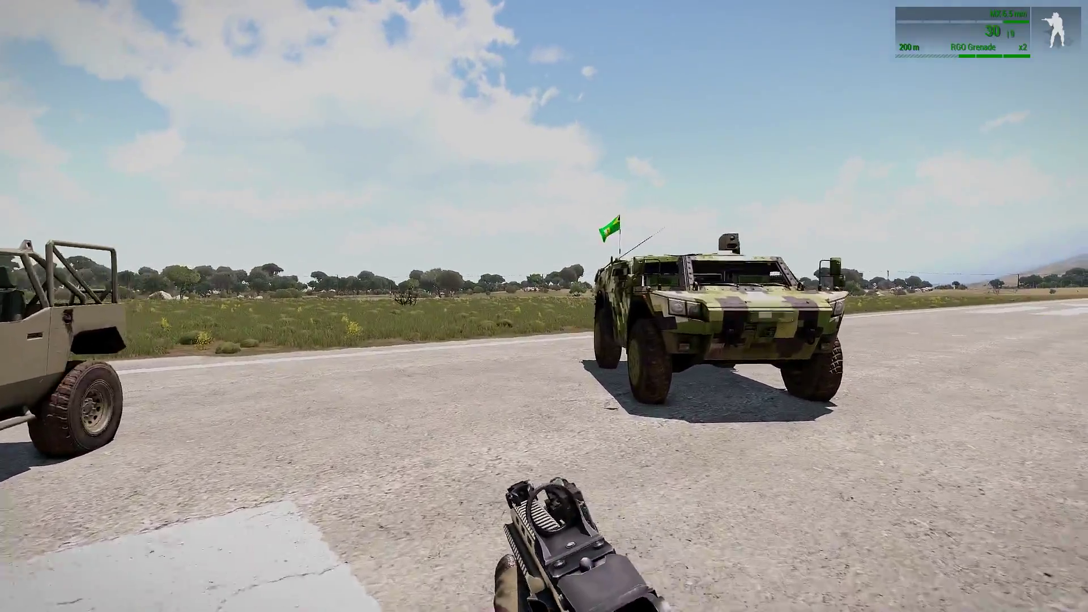
key(w)
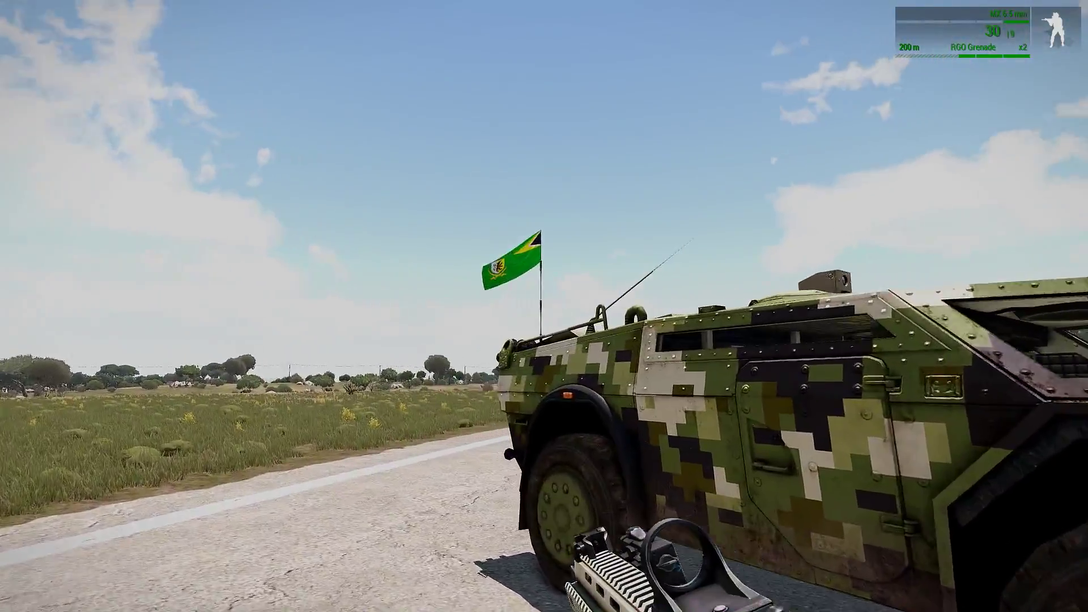
- Zoom in on the flag at the Strider's rear and walk around the vehicle to examine it from behind
key(w)
key(KP_Add)
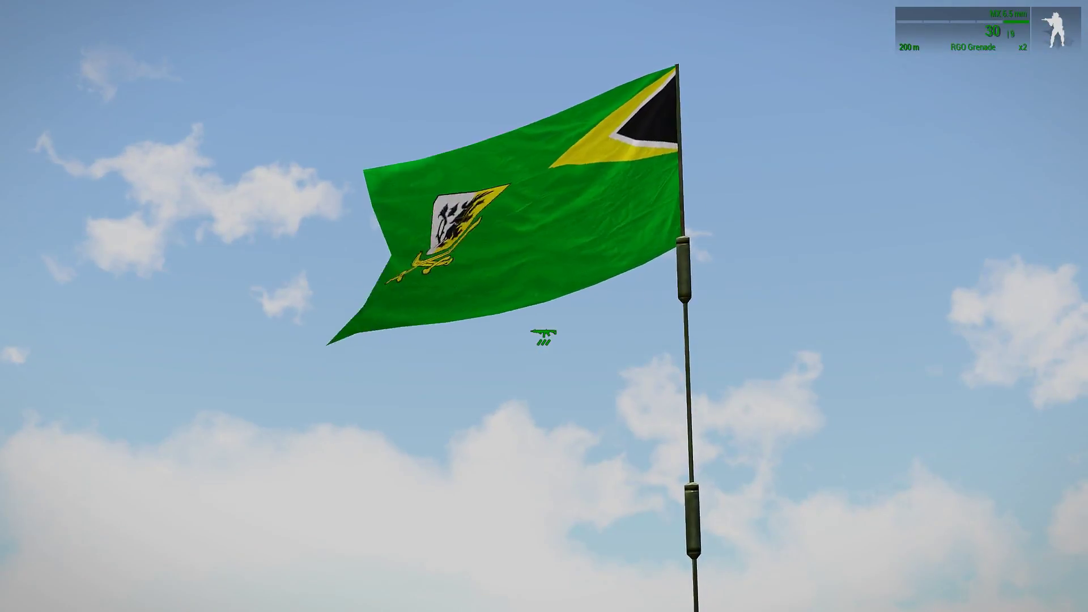
key(KP_Subtract)
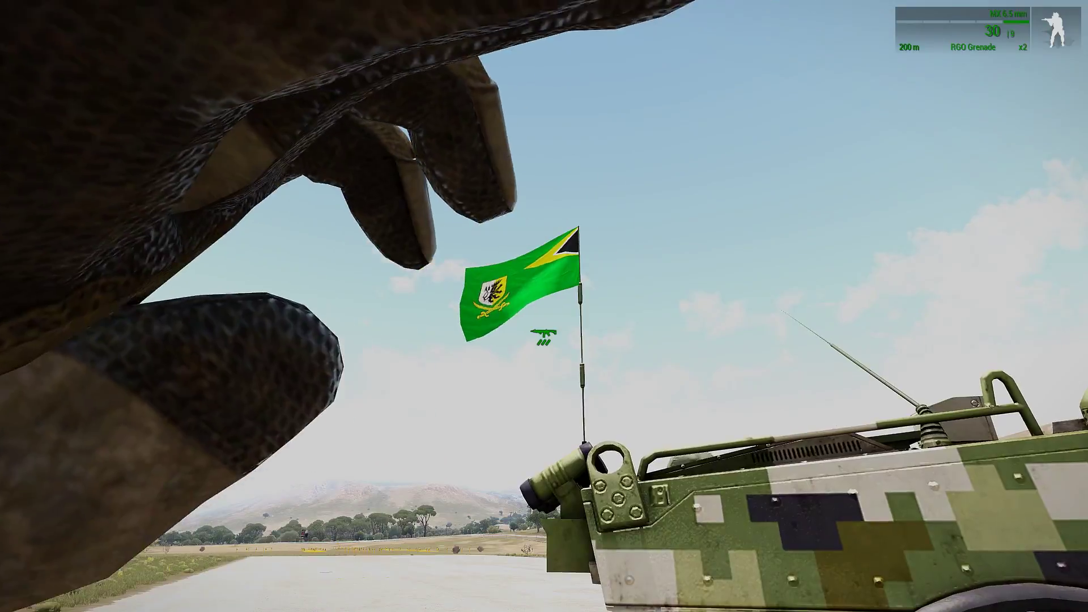
key(w)
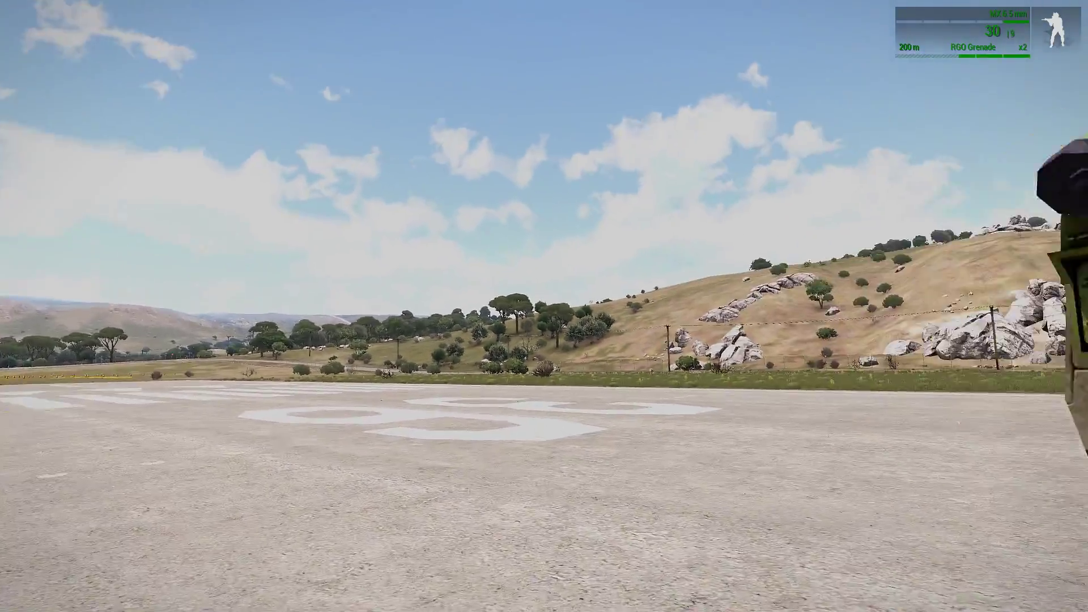
- Switch to third-person view and get into the Strider's driver seat
key(KP_Enter)
scroll(544, 306, down, 1)
key(space)
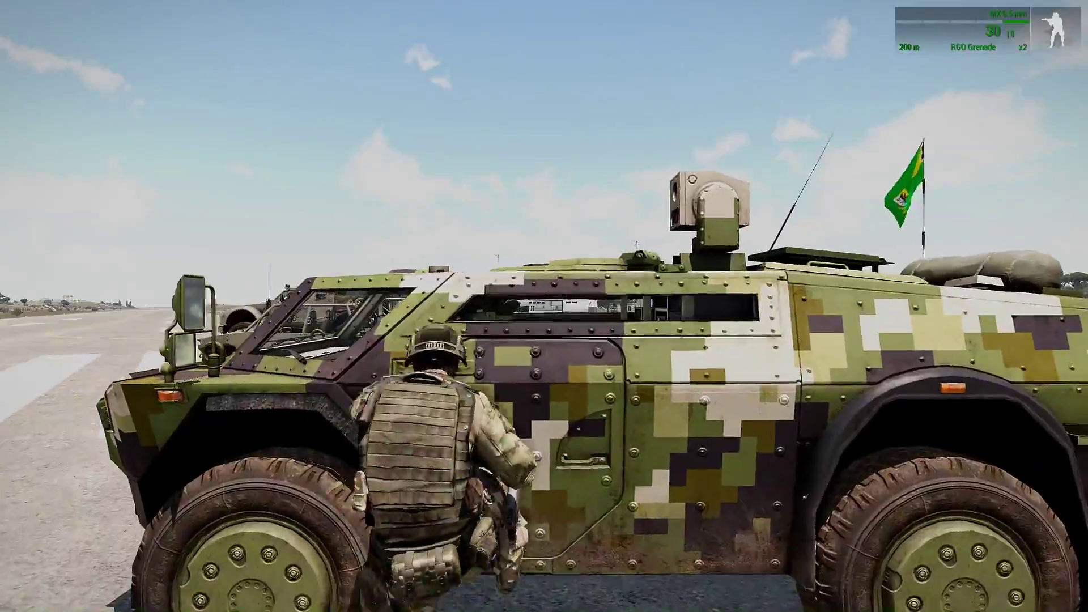
- Drive the Strider in loops along the runway to watch its flag in motion, stop near the Prowler, and return to the Eden Editor
key(w)
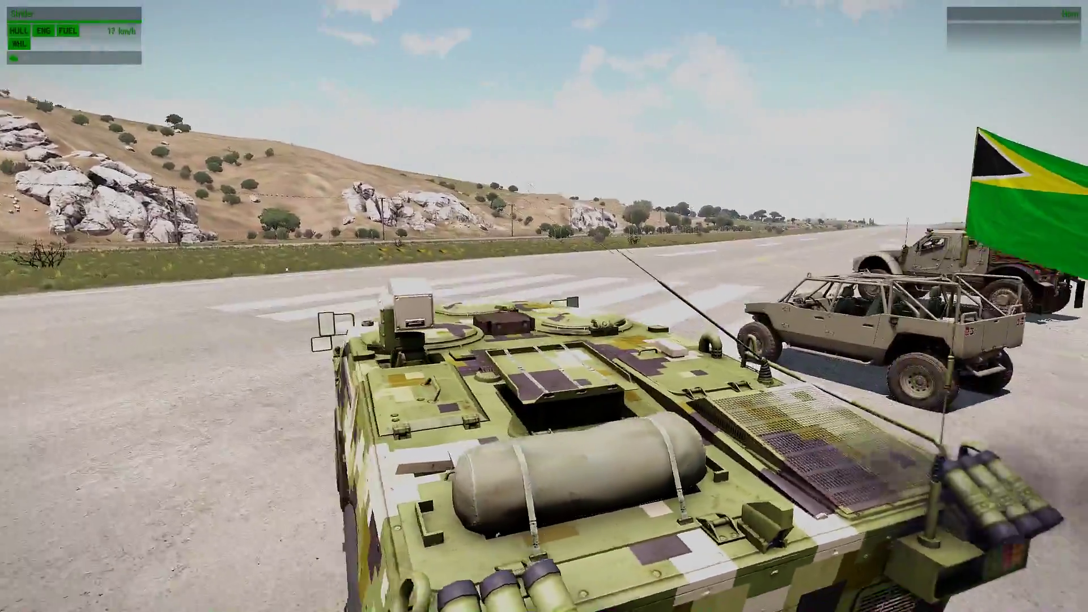
key(d)
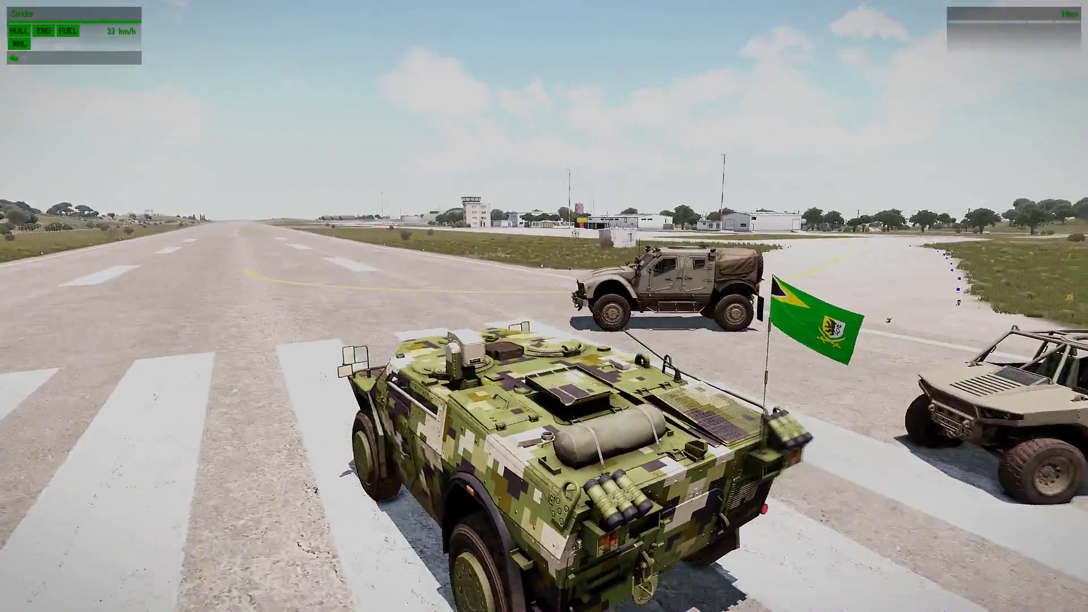
key(a)
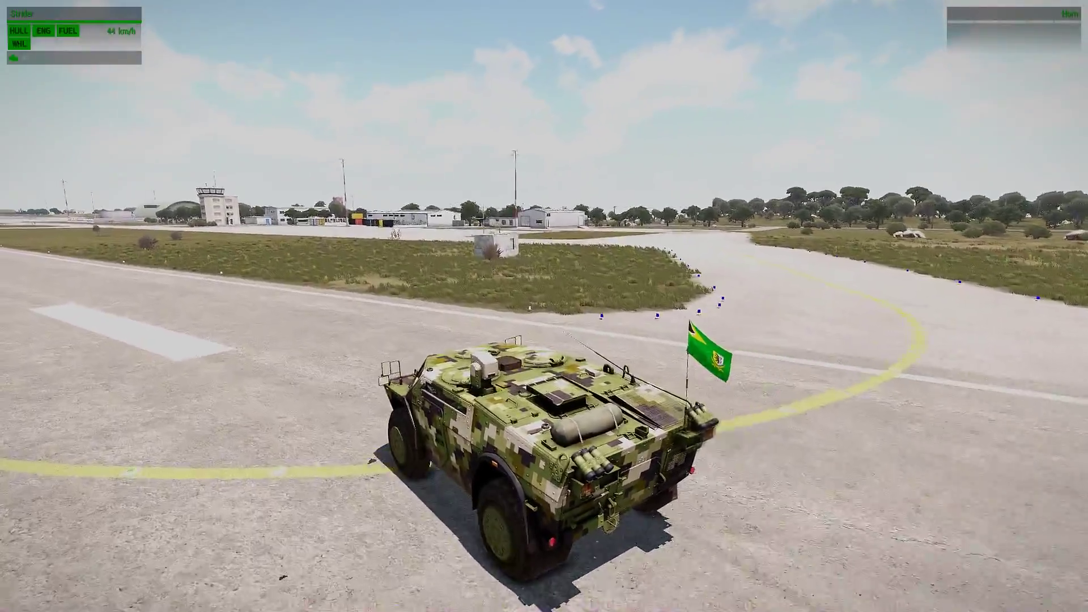
key(a)
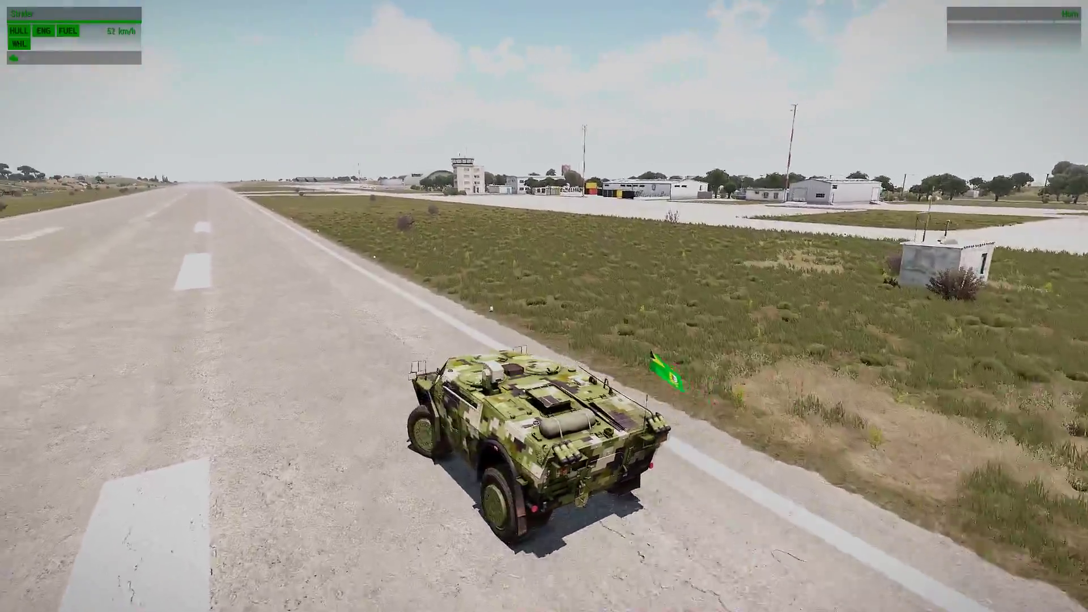
key(d)
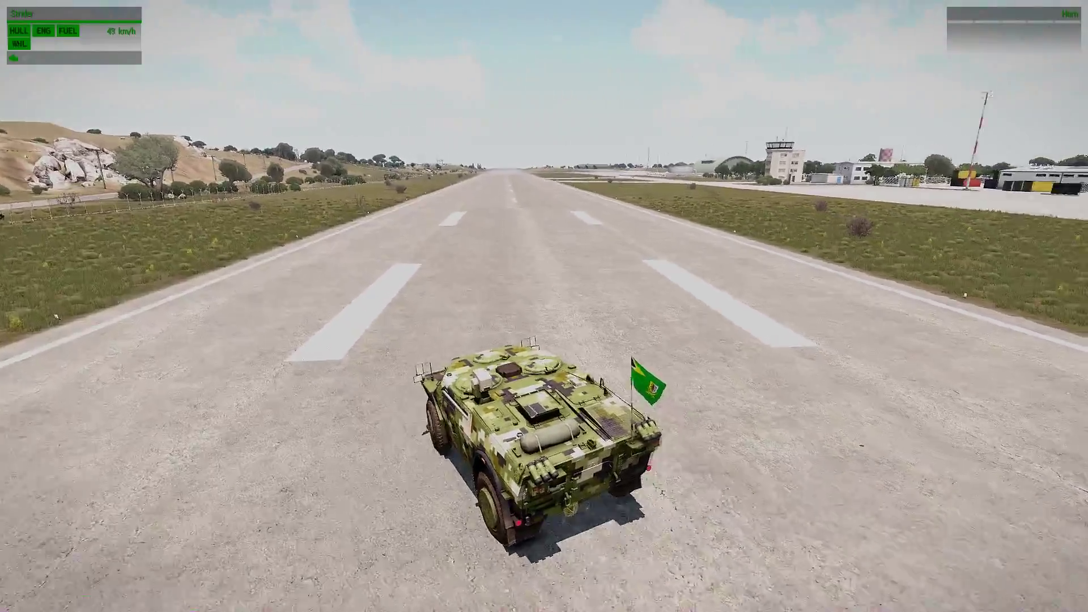
key(d)
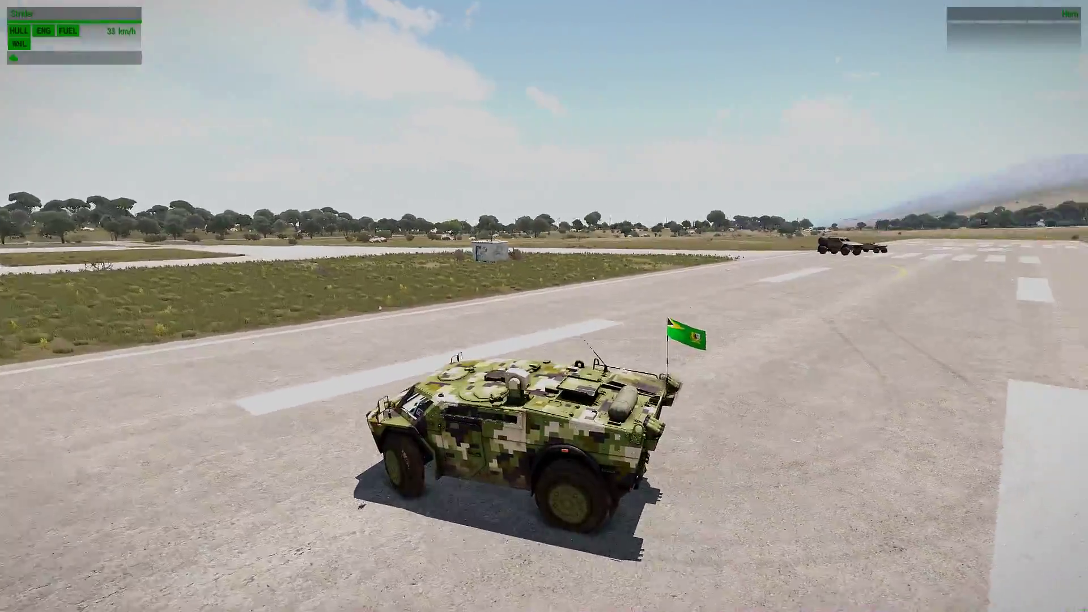
key(w)
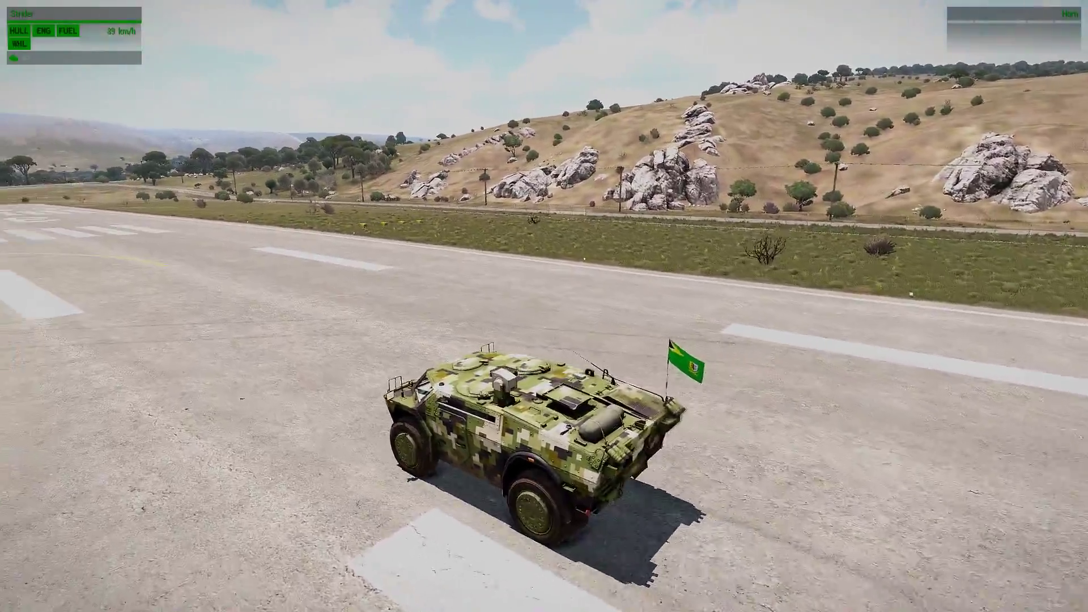
key(d)
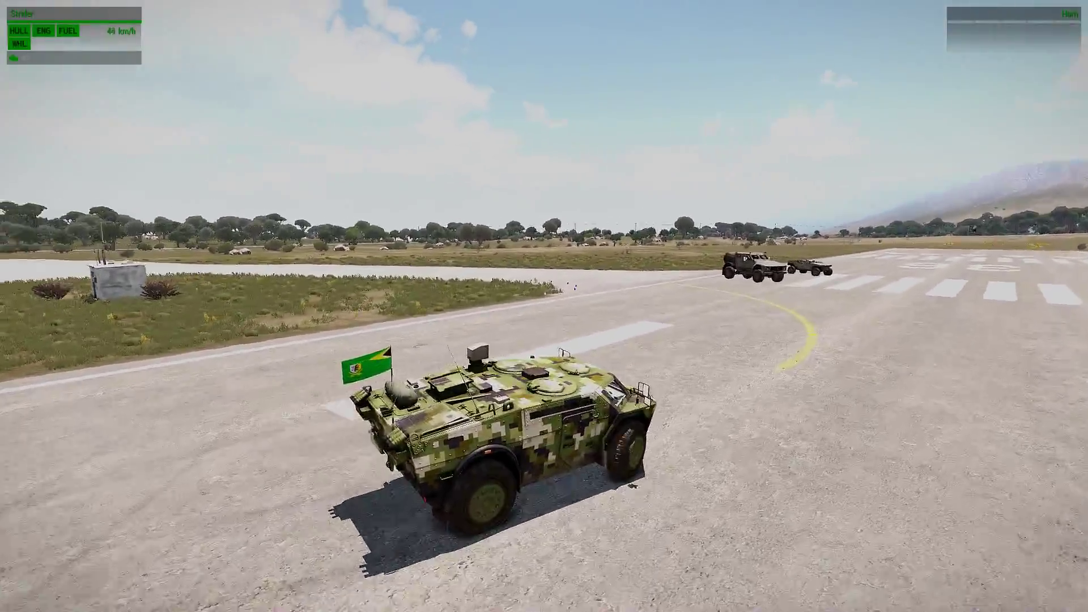
key(a)
key(d)
key(w)
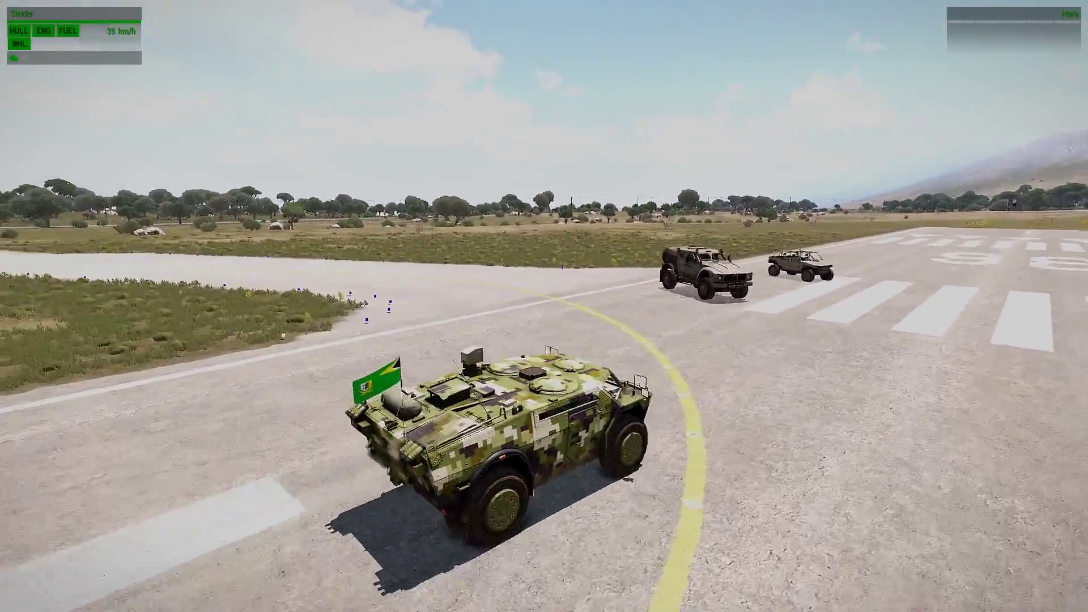
key(a)
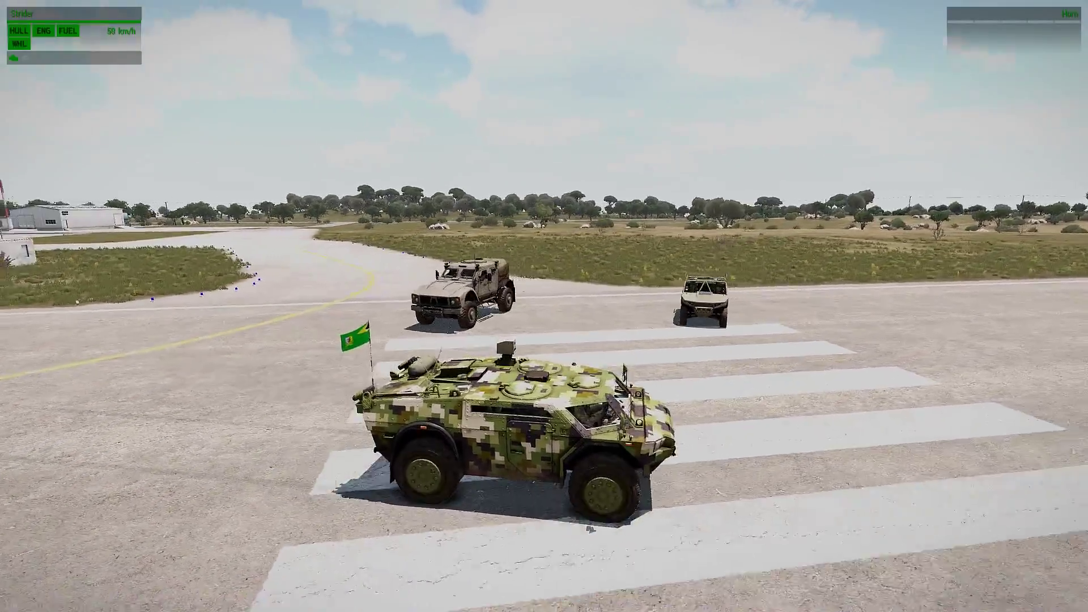
key(a)
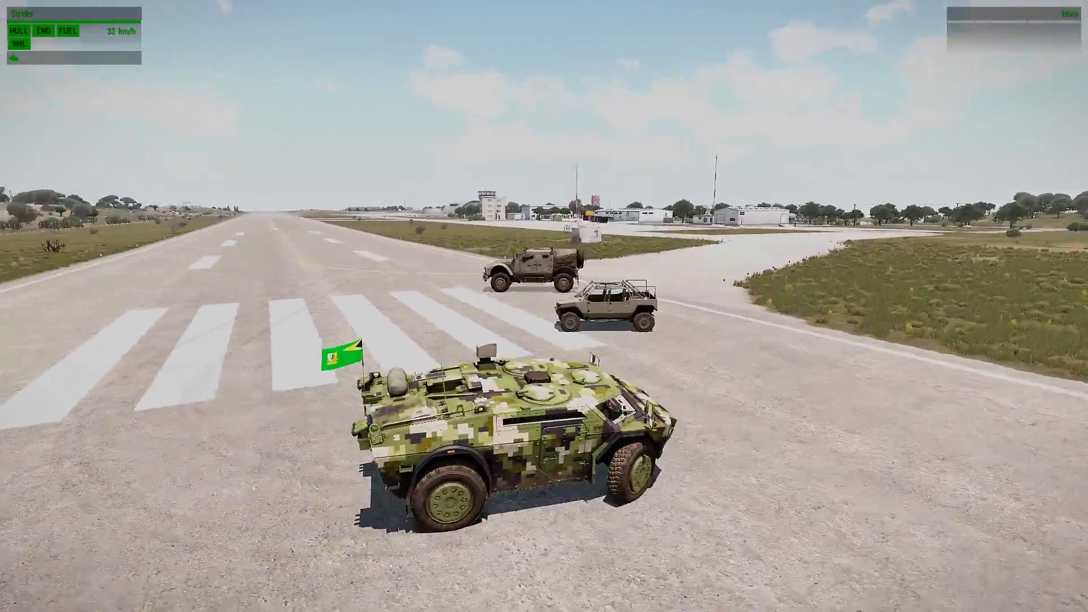
key(a)
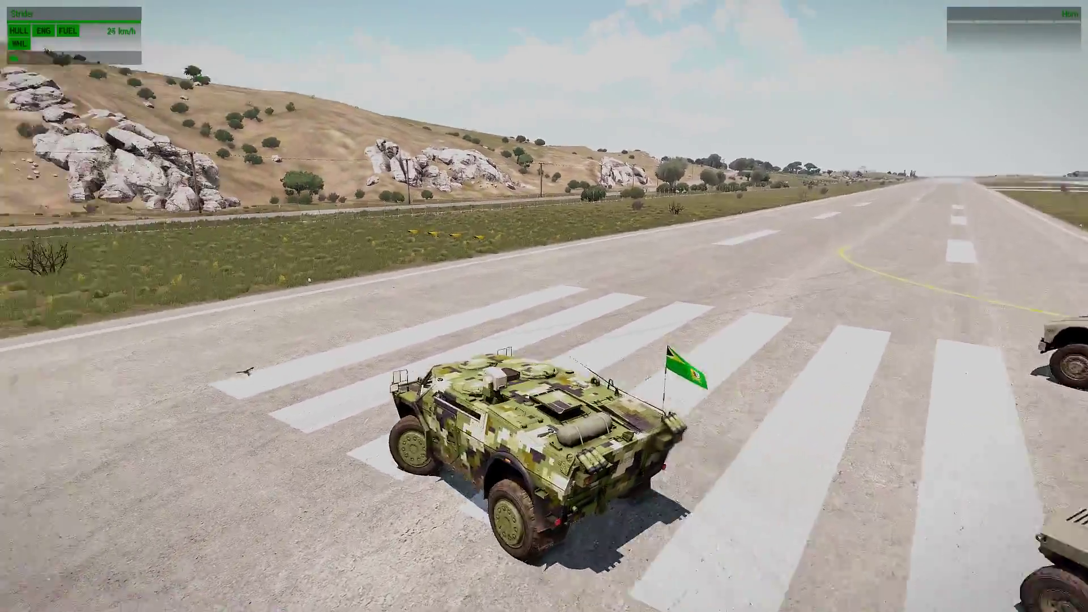
key(a)
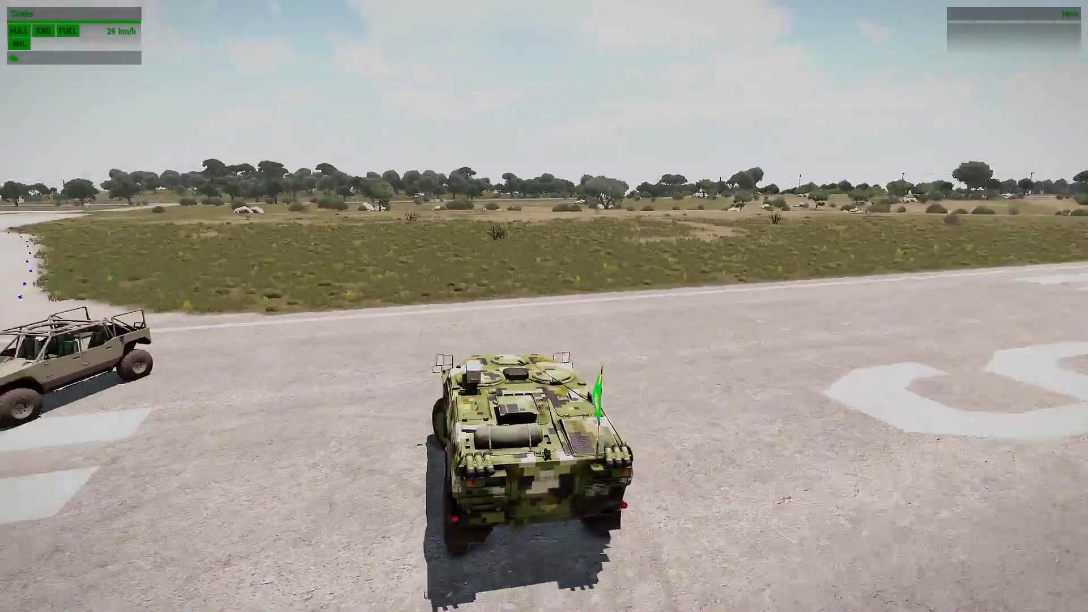
key(a)
key(s)
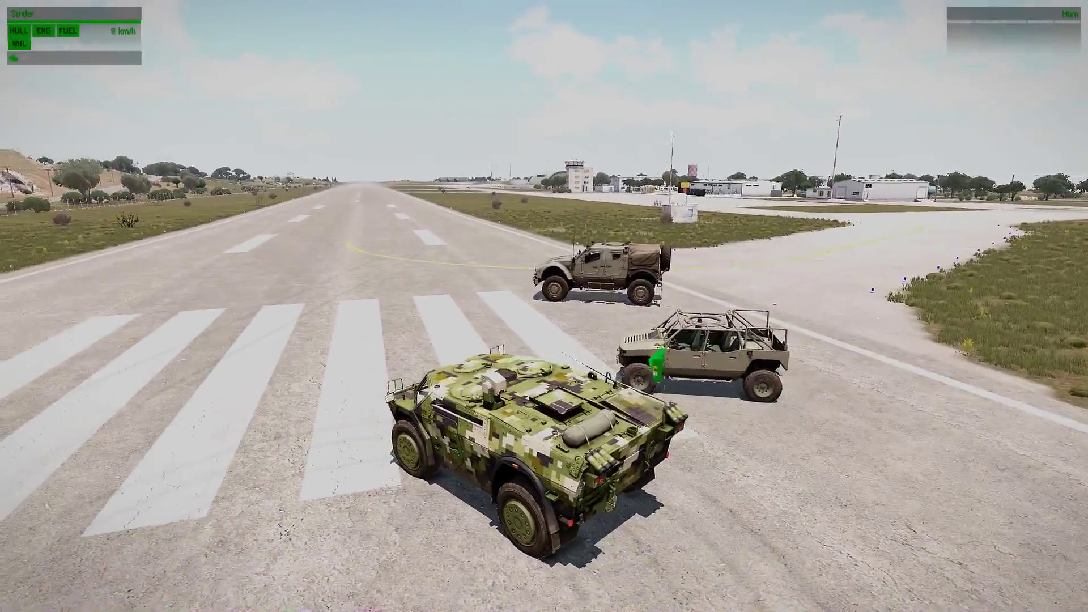
key(Escape)
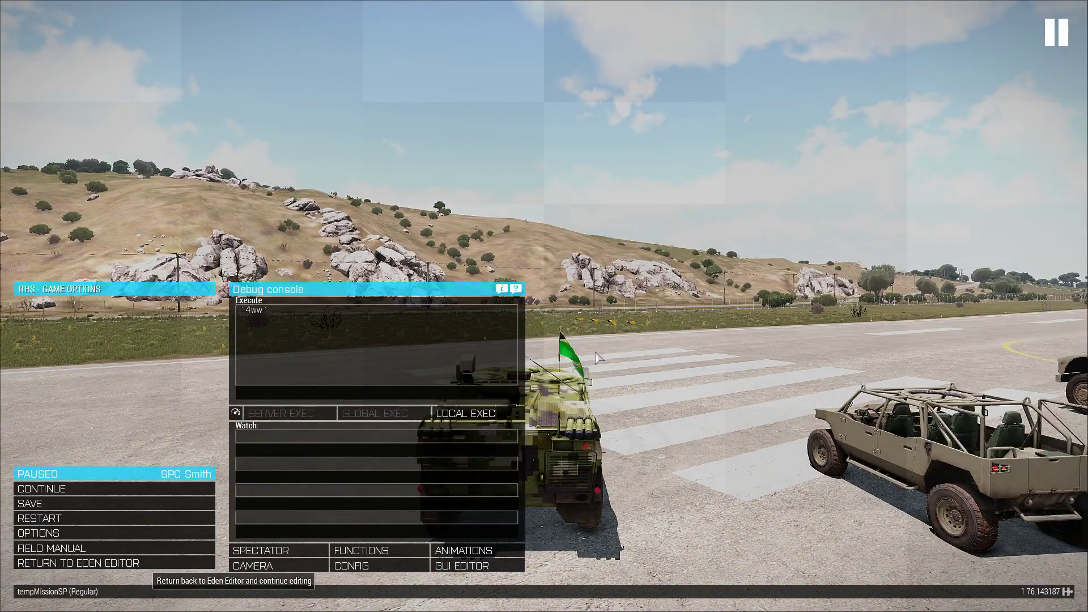
click(78, 562)
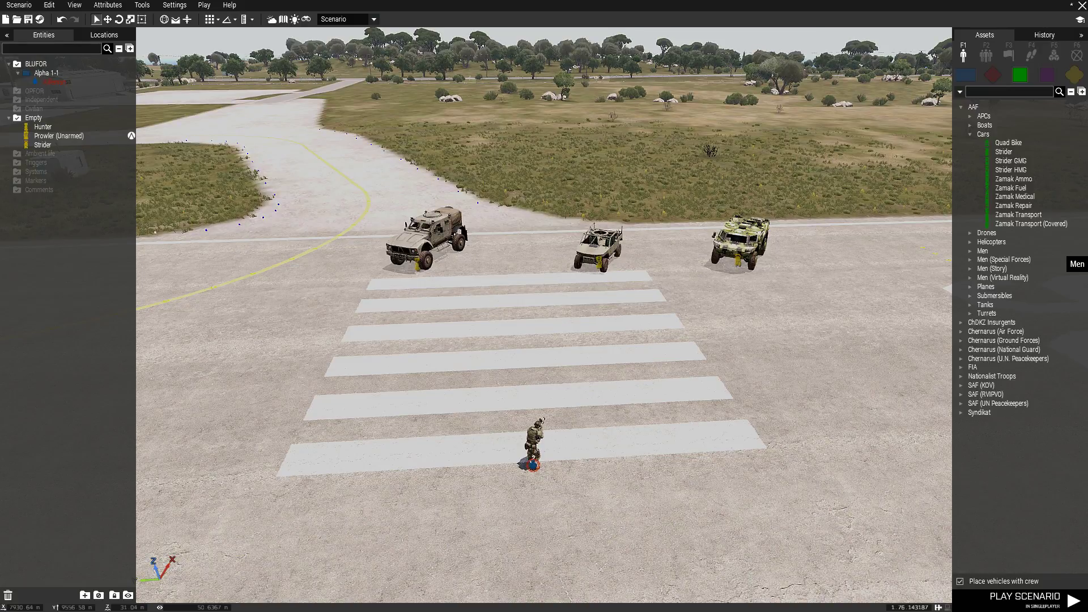
- Switch to Chrome, copy the country flag path "\A3\Data_F\Flags\Flag_us_CO.paa" from the wiki, and go back to Arma 3
key(alt+Tab)
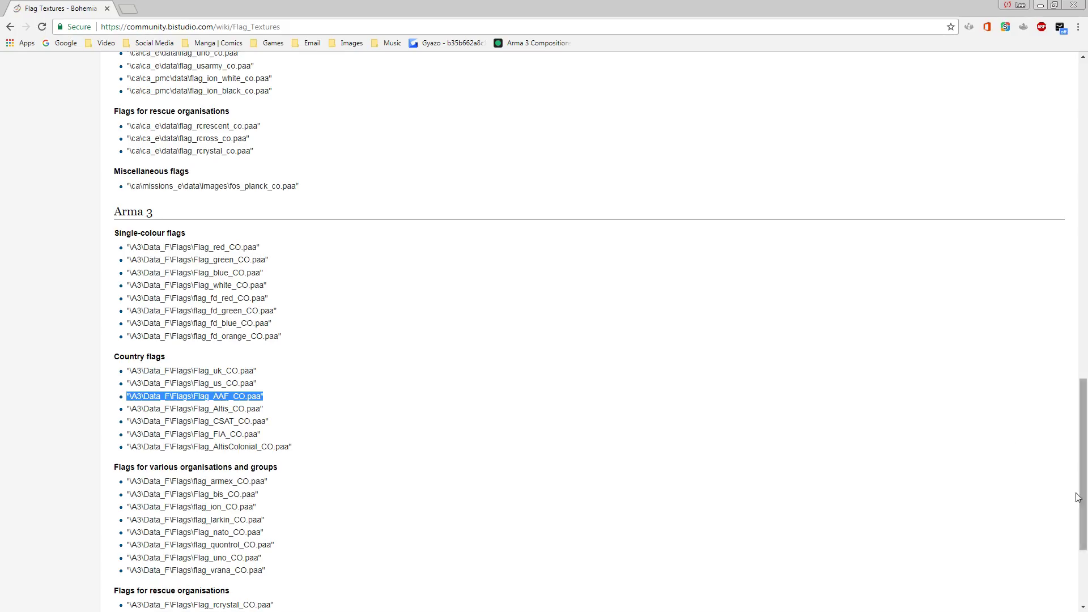
click(247, 384)
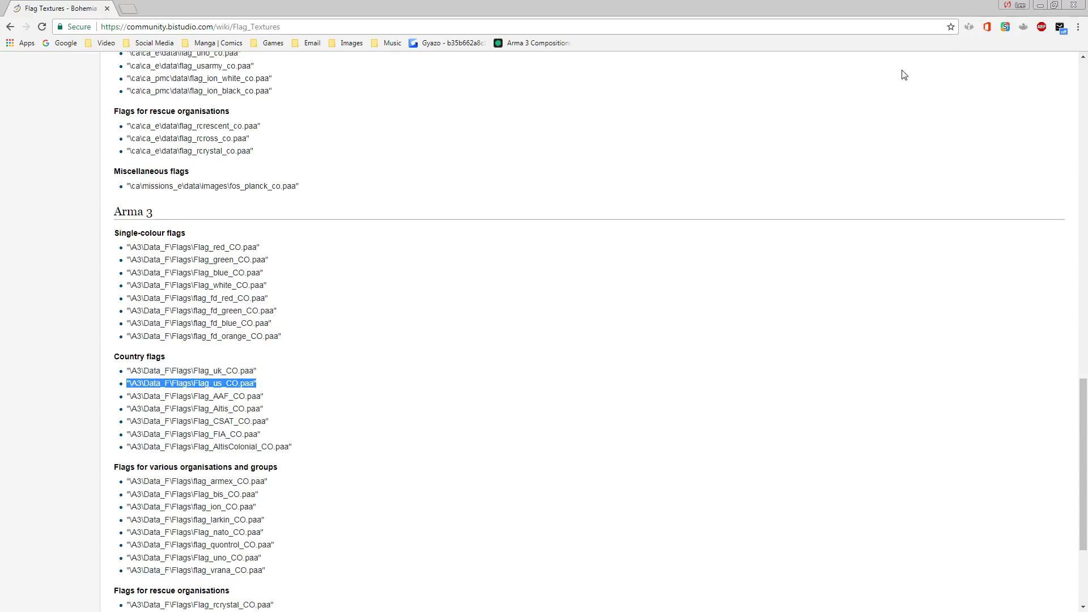
click(1040, 5)
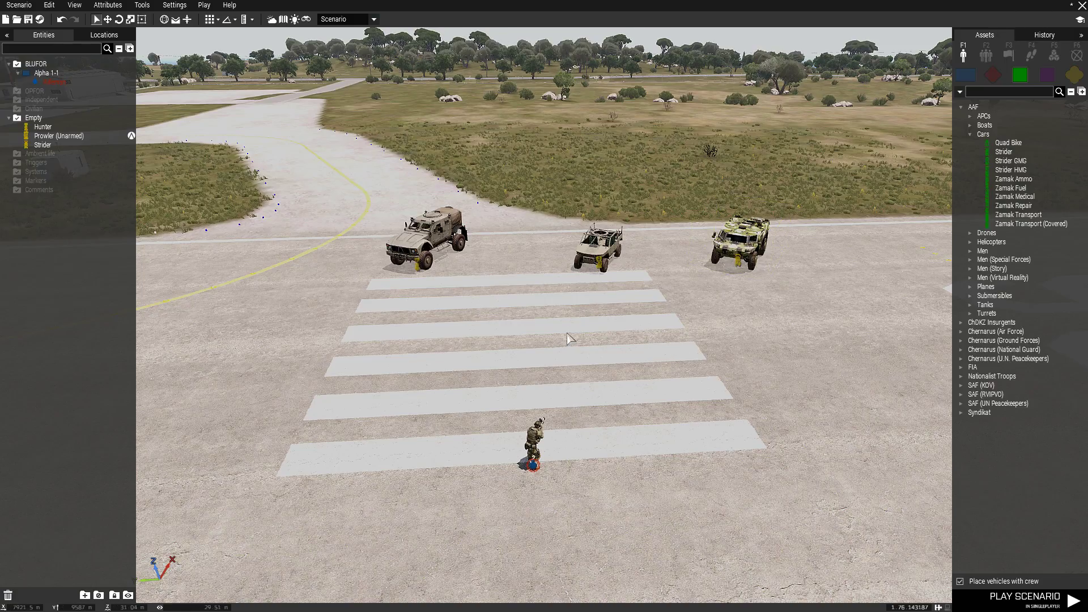
- Set the Prowler's Init code to This ForceFlagTexture "\A3\Data_F\Flags\Flag_us_CO.paa" and accept its attributes
double_click(588, 252)
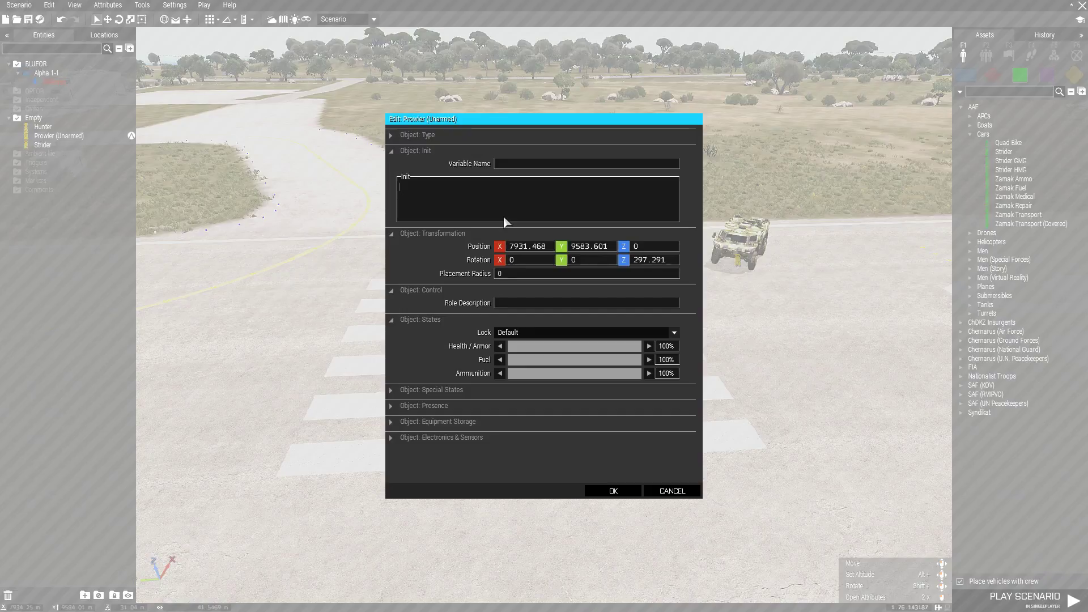
text(This ForceF)
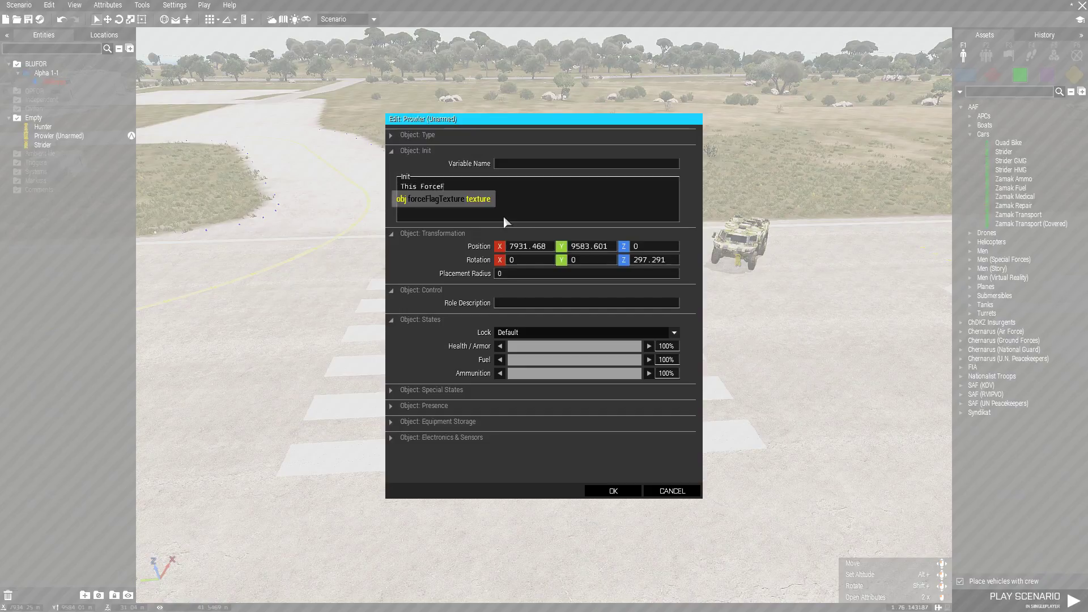
text(lagTex)
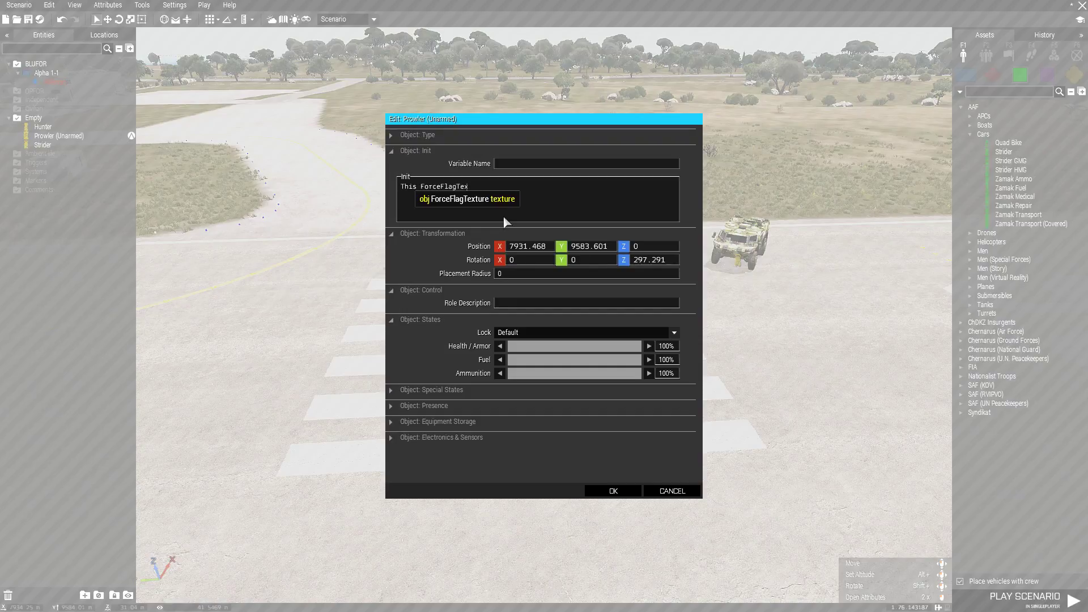
text(tiure)
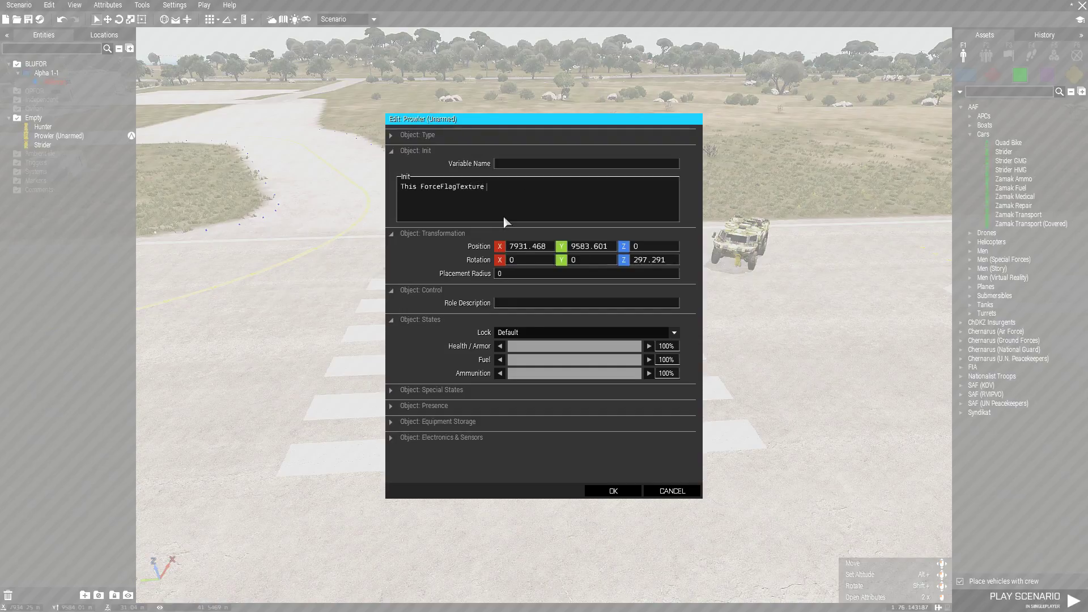
text("\A3\Data_F\Flags\Flag_us_CO.paa")
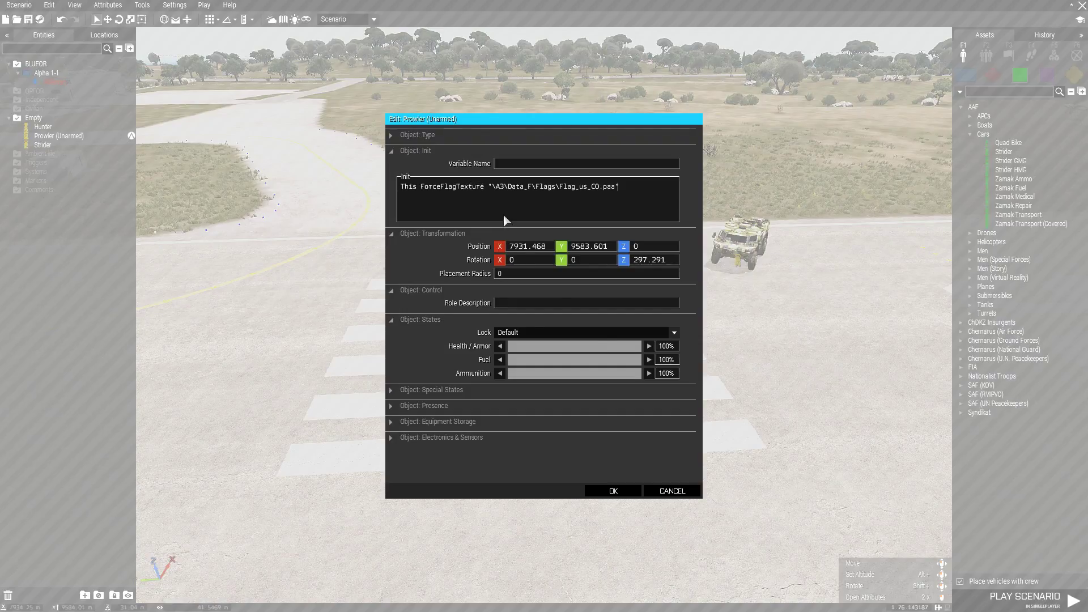
click(603, 493)
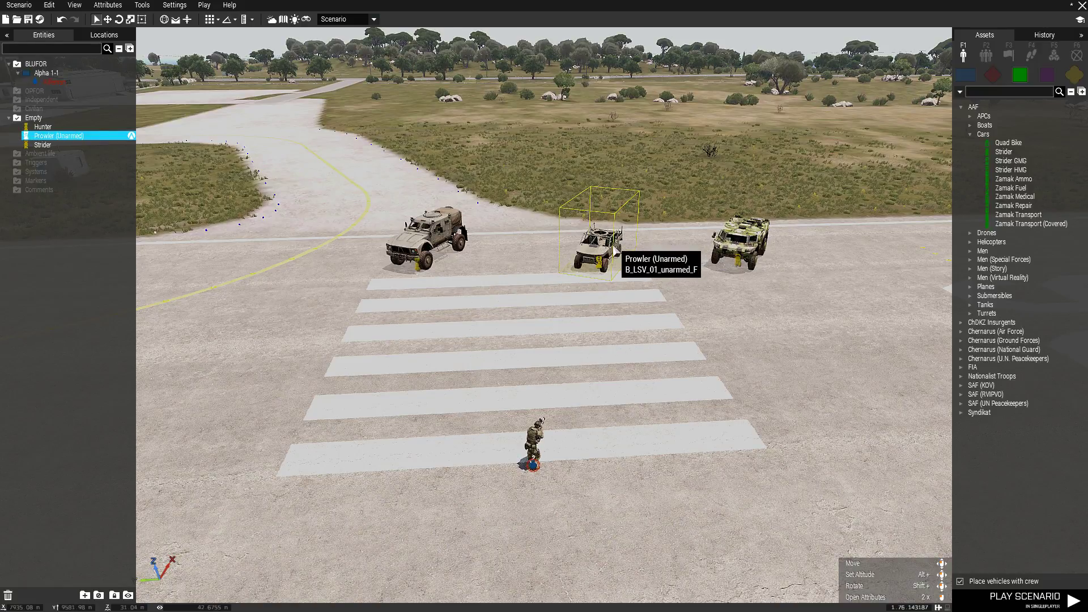
- Copy the Prowler's complete Init code into the Hunter's Init field
double_click(604, 267)
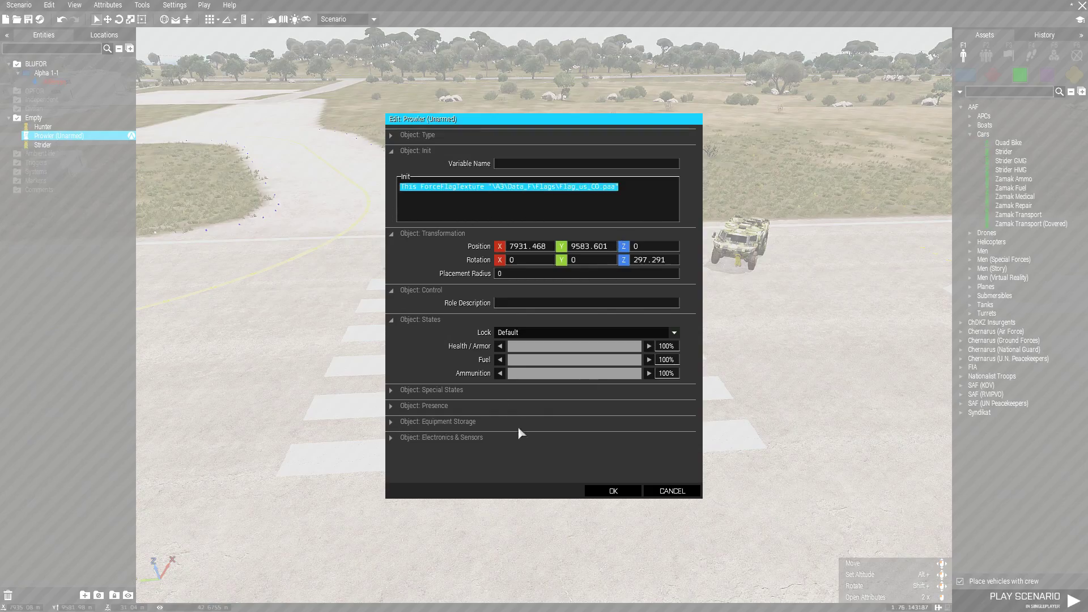
click(614, 490)
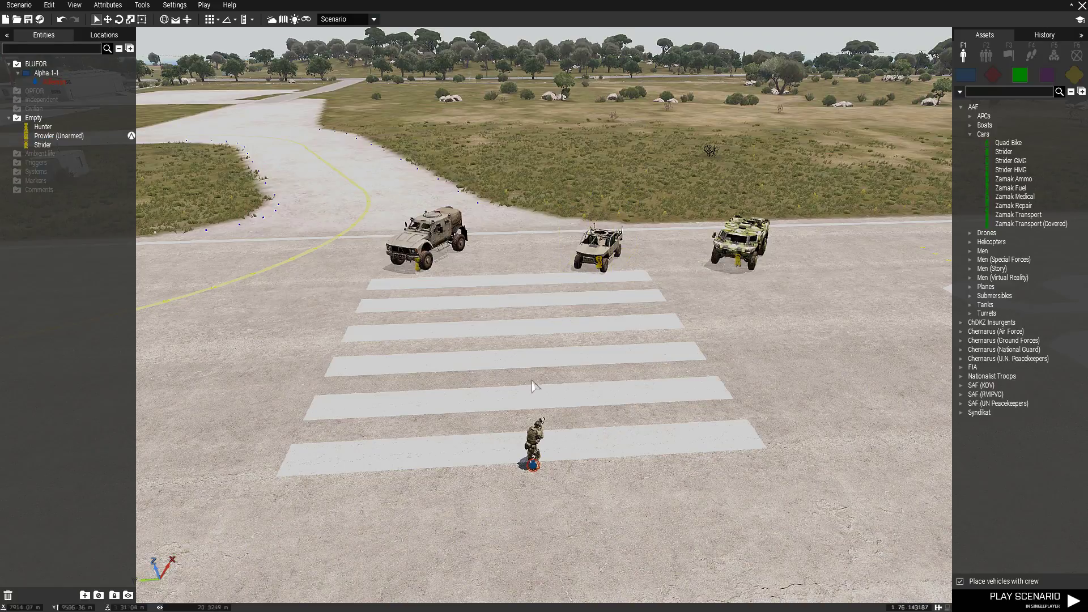
double_click(422, 241)
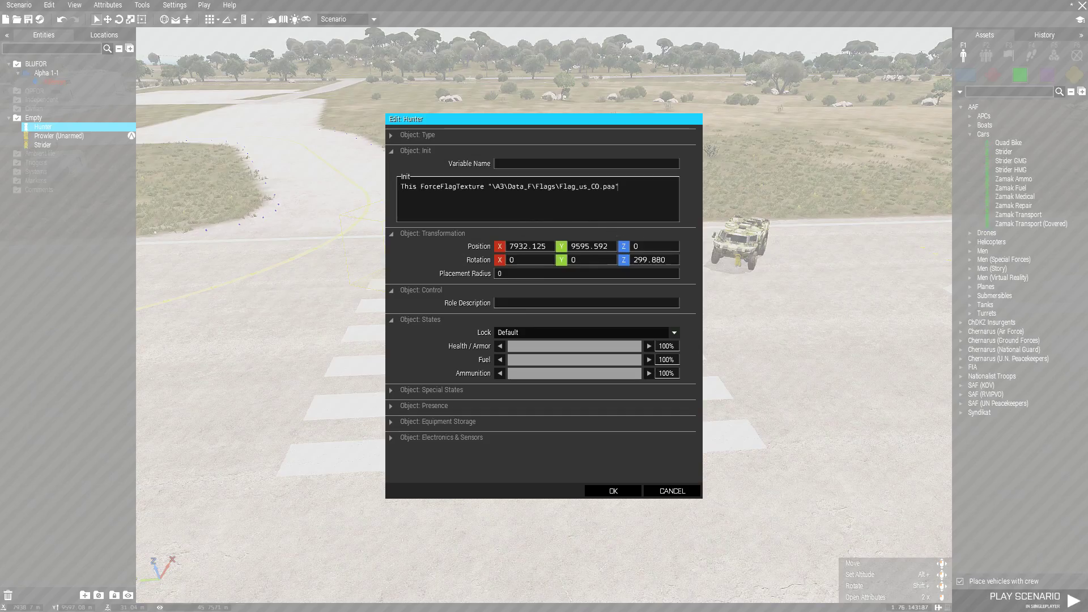
- Switch to Chrome, copy the organisation flag path "\A3\Data_F\Flags\Flag_nato_CO.paa" from the wiki, and return to the Hunter's attributes in Arma 3
key(alt+Tab)
click(425, 461)
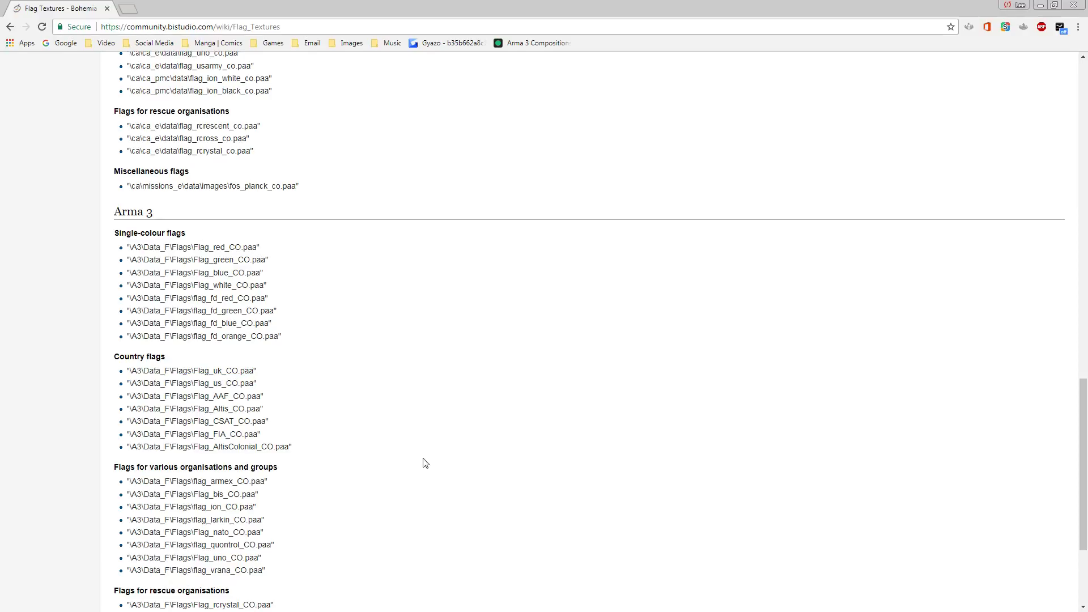
scroll(391, 441, down, 3)
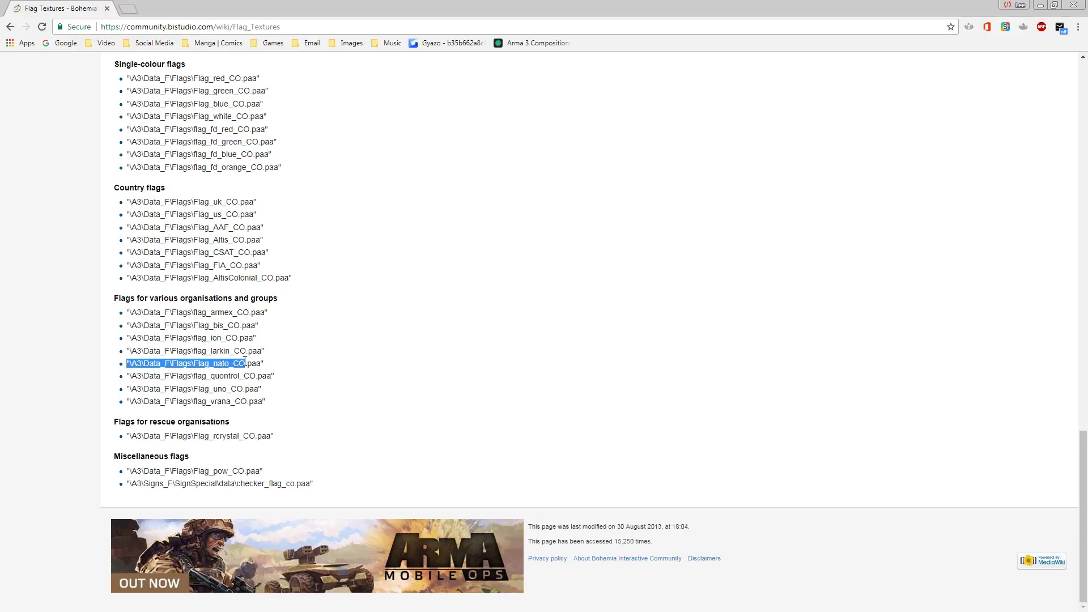
click(1040, 7)
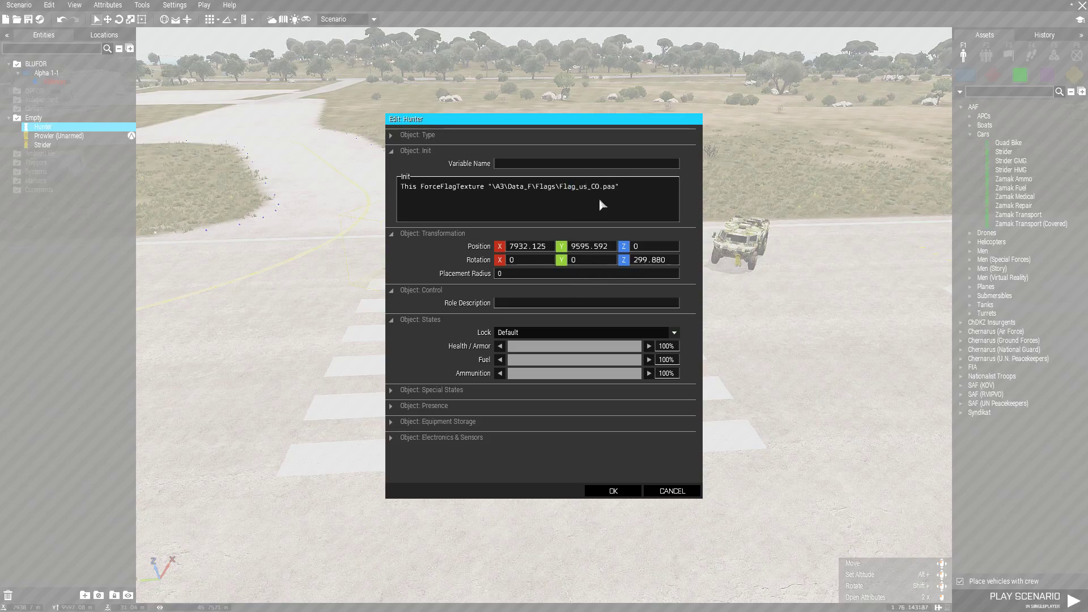
- Set the Hunter's Init code to This ForceFlagTexture "\A3\Data_F\Flags\Flag_nato_CO.paa", accept its attributes, and play the scenario
text("\A3\Data_F\Flags\Flag_nato_CO.paa")
click(613, 490)
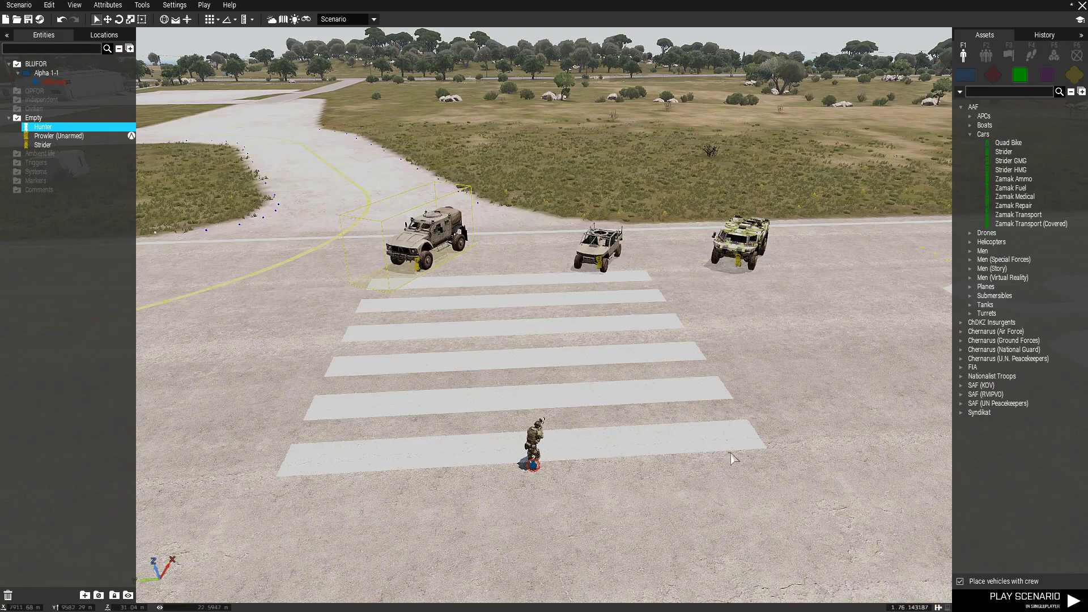
click(1025, 597)
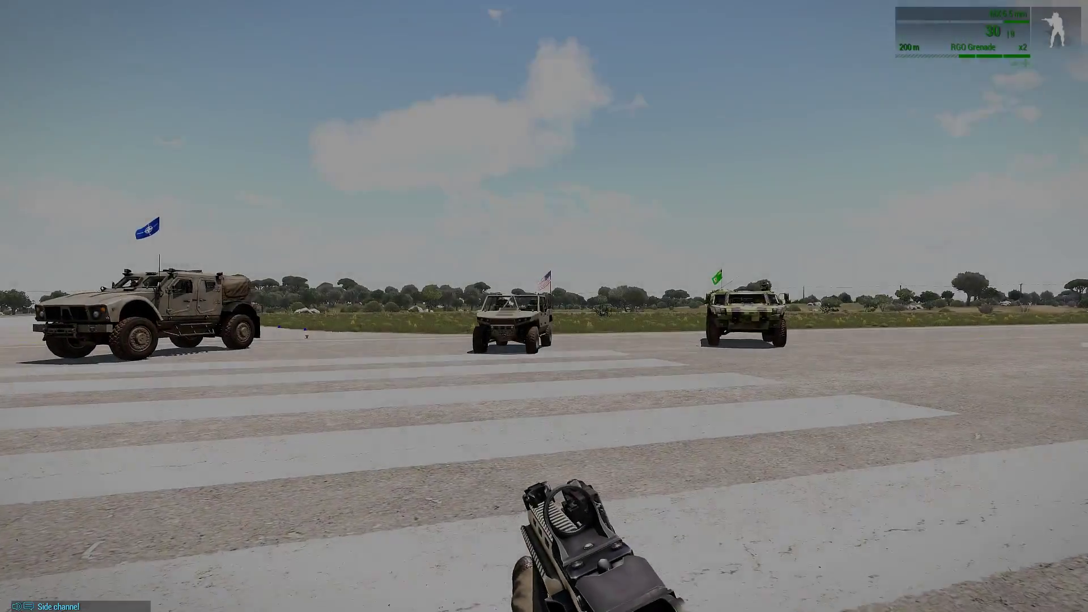
- Walk up to the Prowler and the Strider and inspect the flag on each vehicle
key(w)
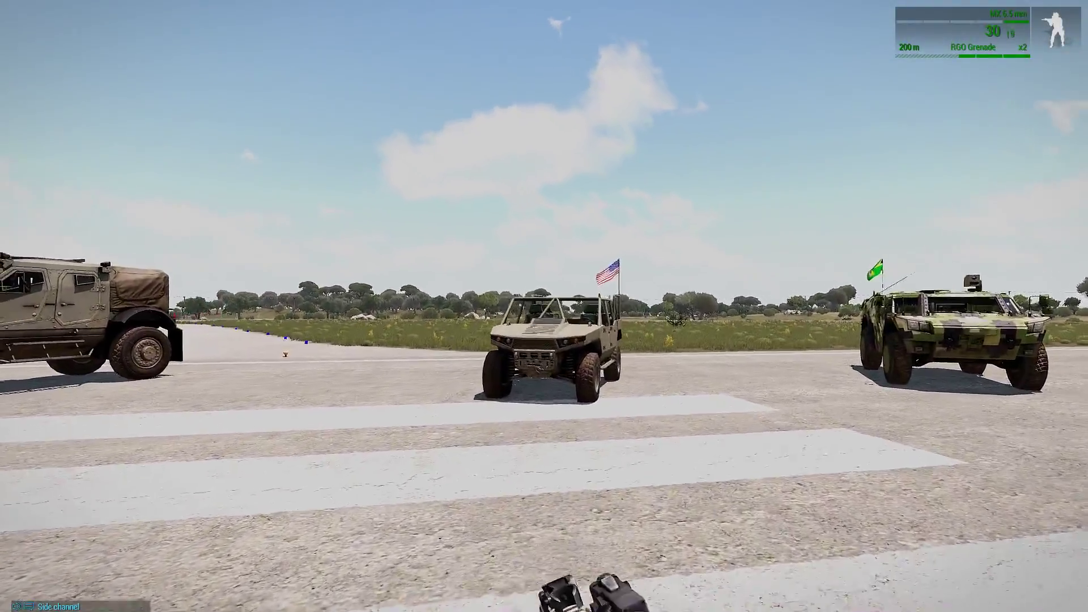
key(d)
key(w)
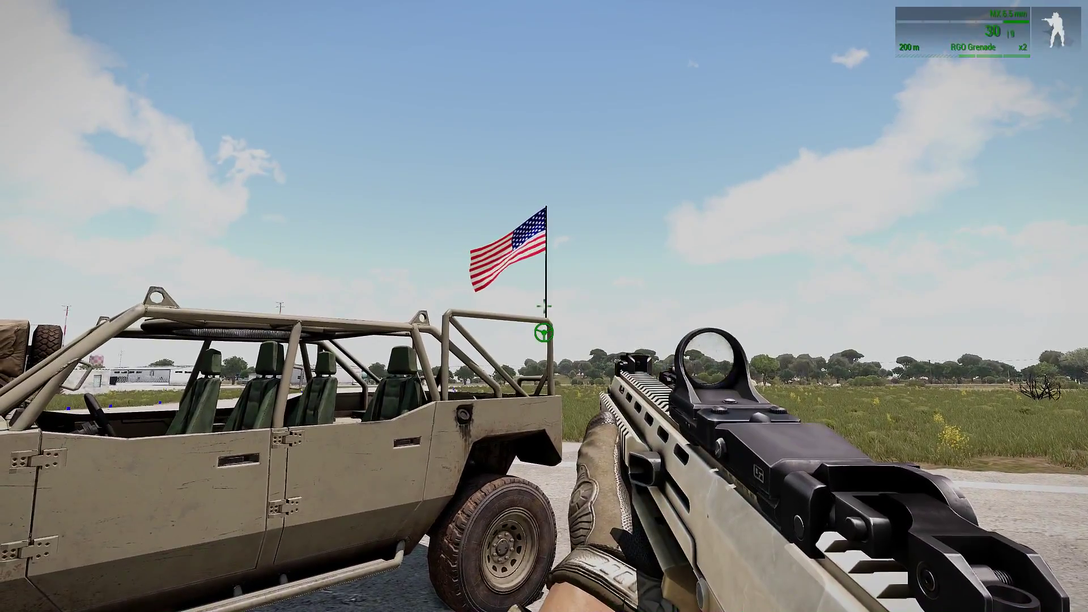
key(w)
key(w)
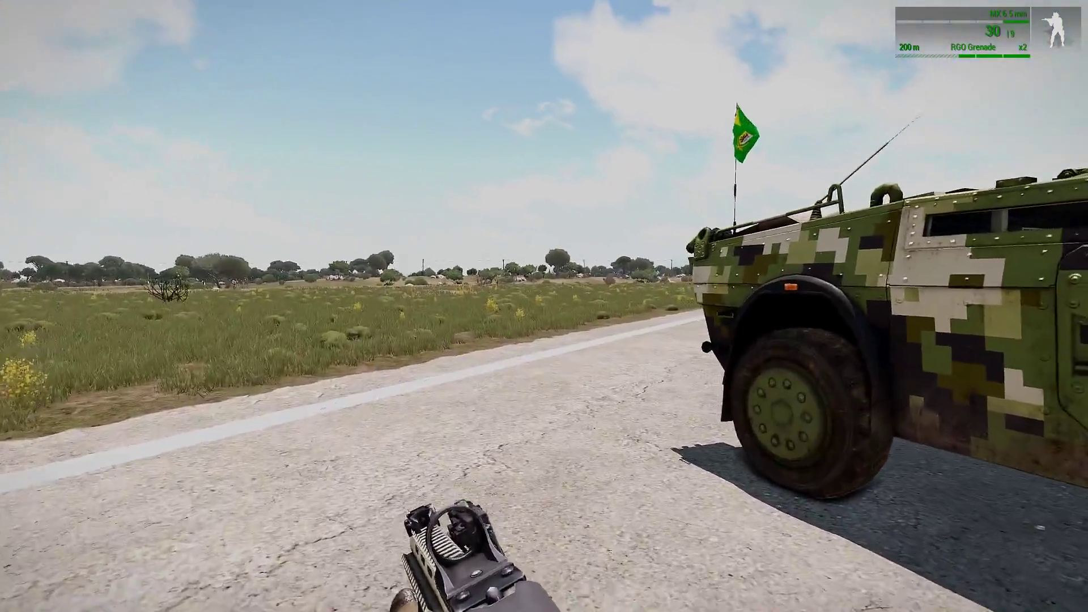
key(w)
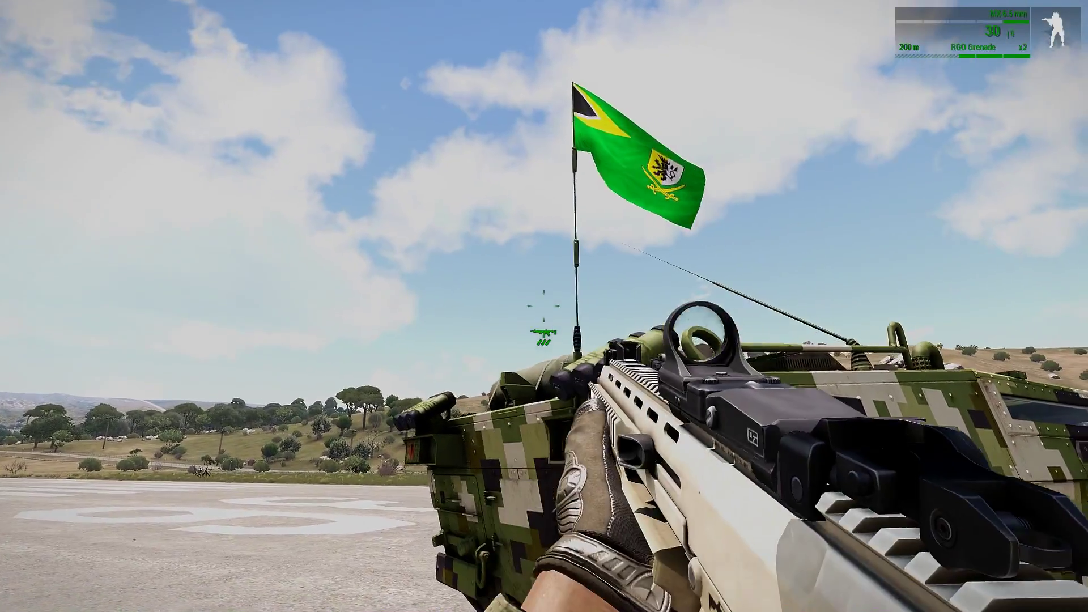
- Walk over to the Hunter and examine its NATO flag from the side and the front
key(w)
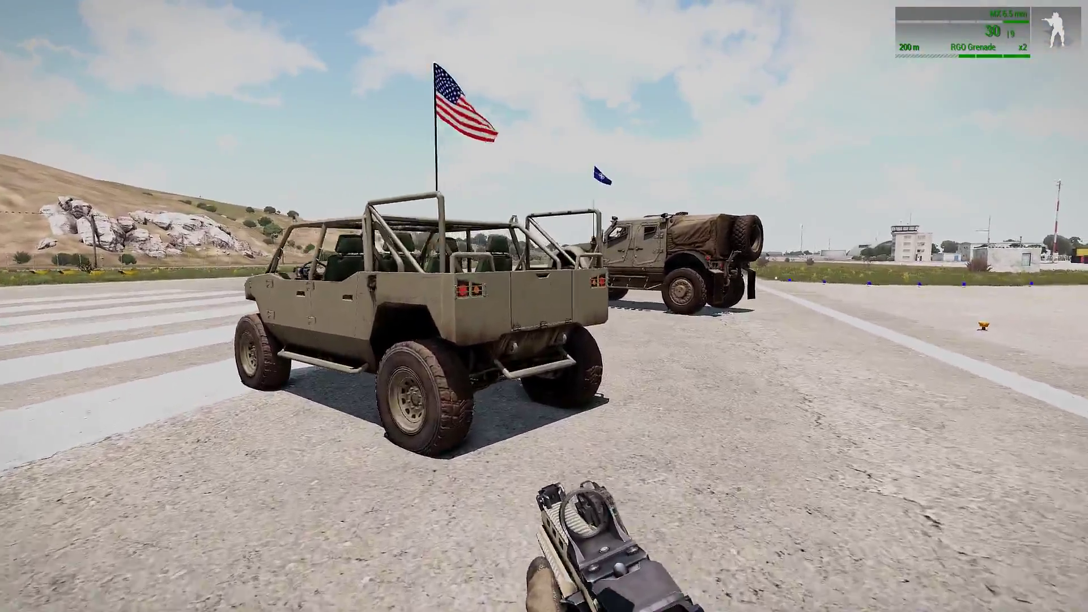
key(w)
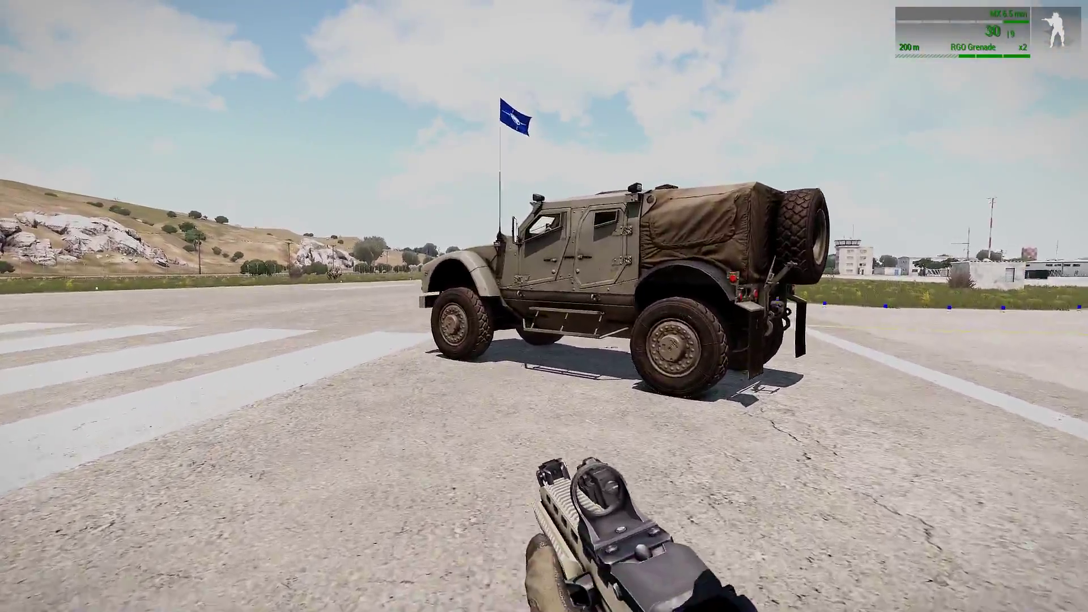
key(w)
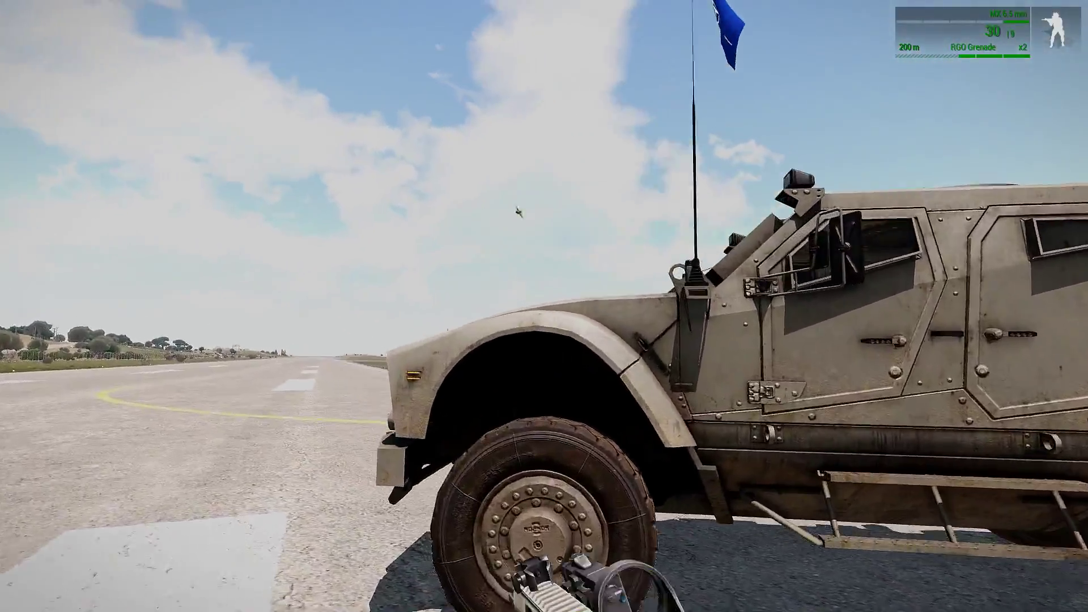
key(s)
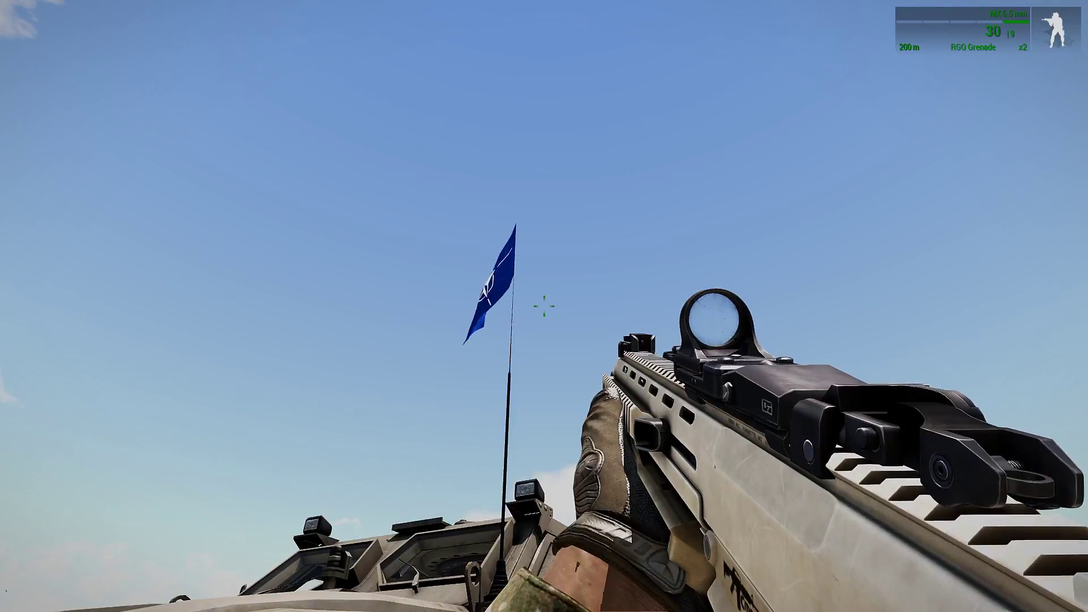
key(a)
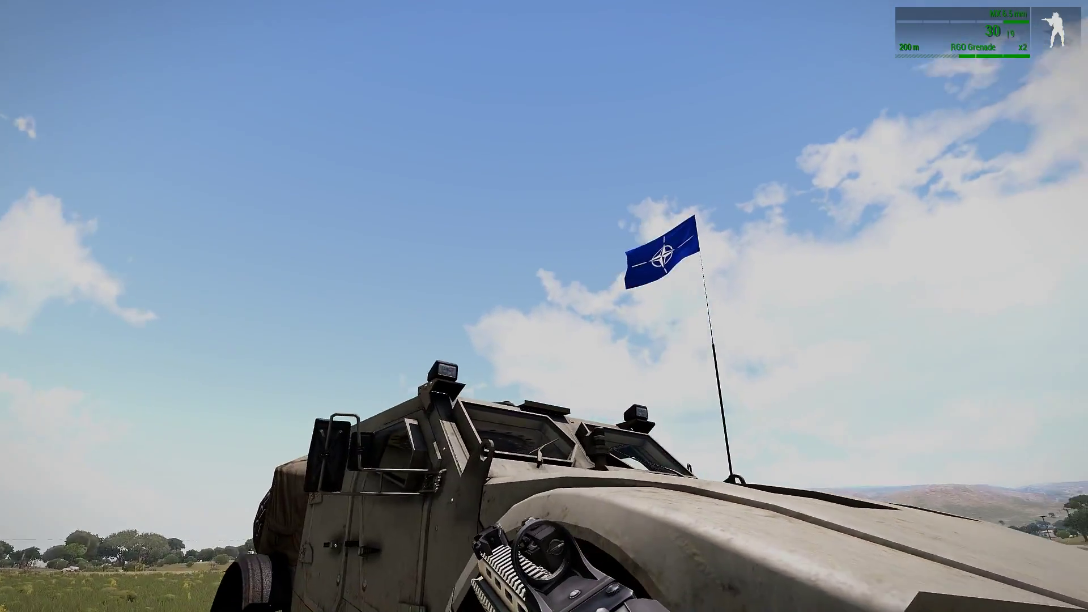
key(d)
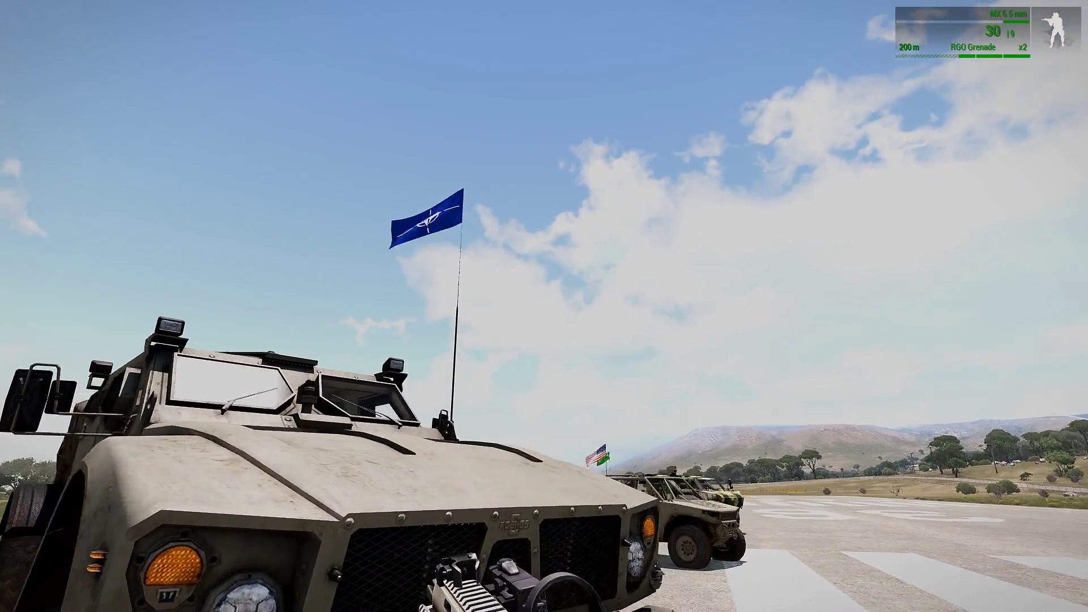
- View the flags on all three vehicles together from the Strider's side, and return to the Eden editor
key(w)
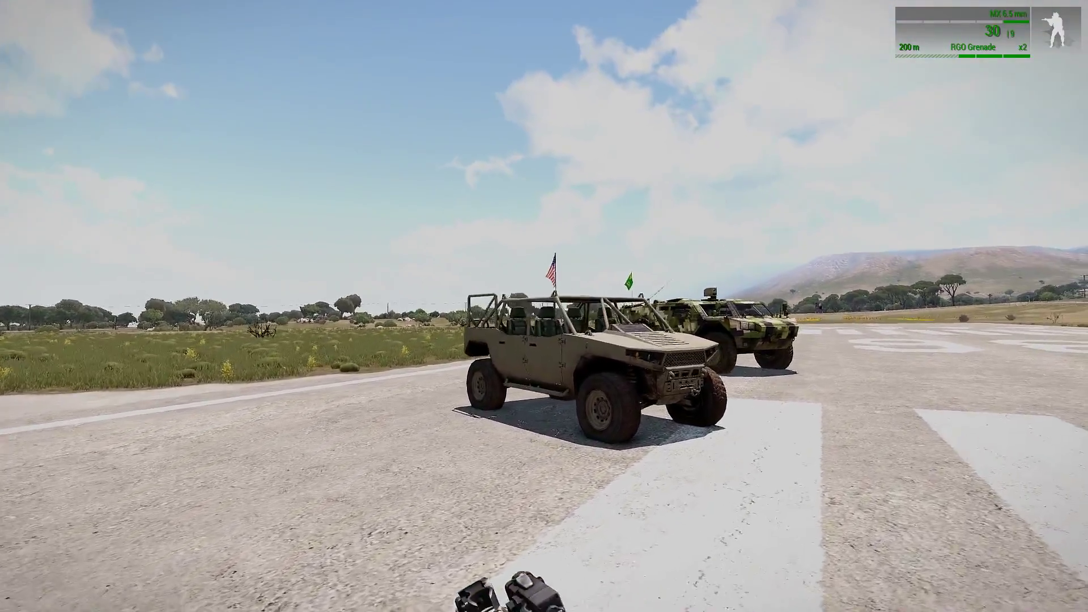
key(w)
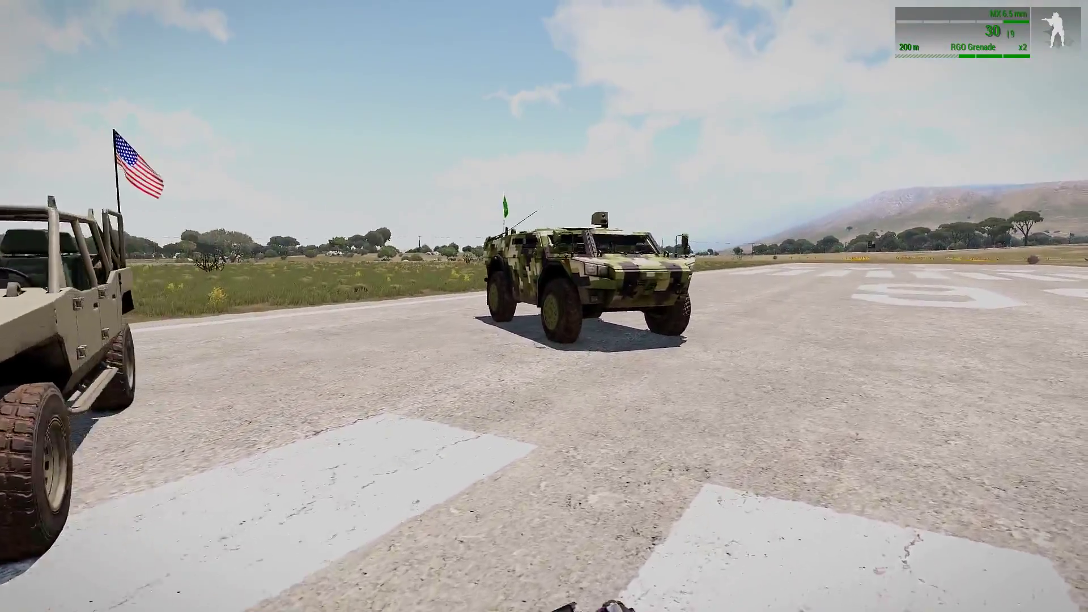
key(w)
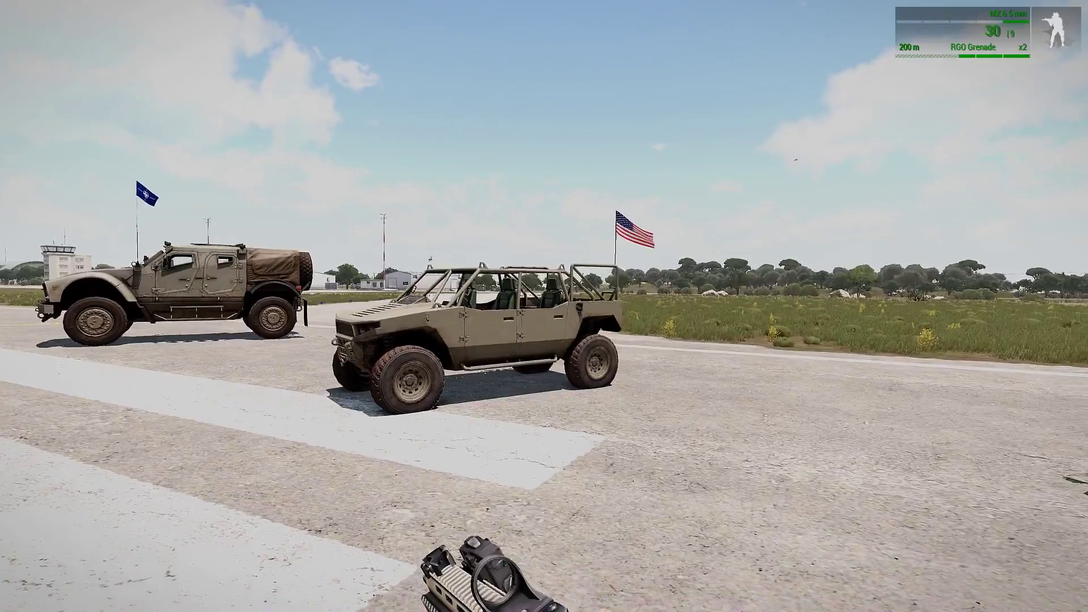
key(s)
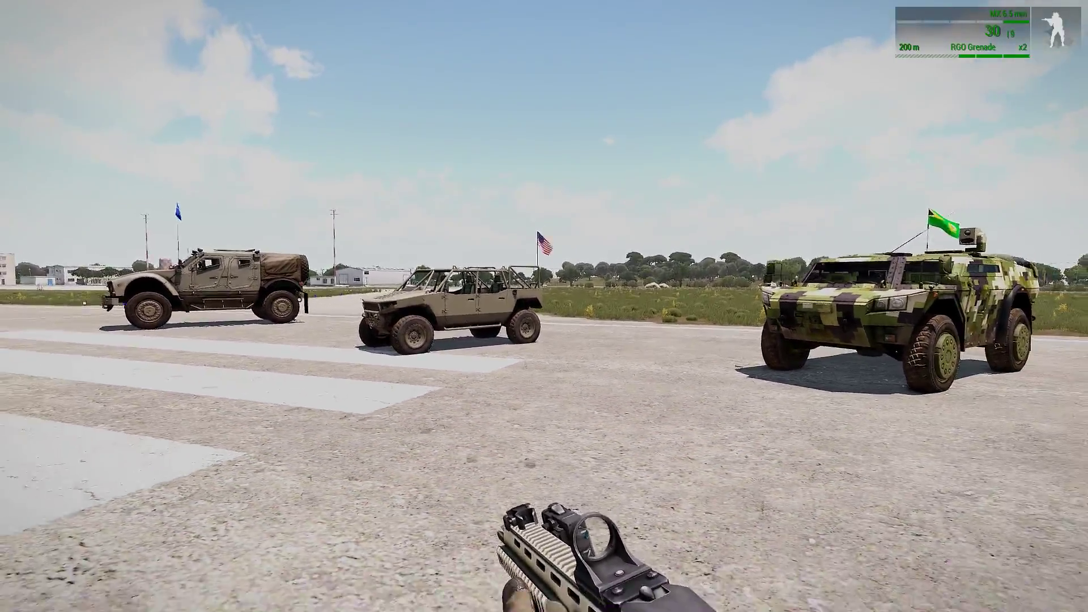
key(s)
key(ctrl)
key(ctrl)
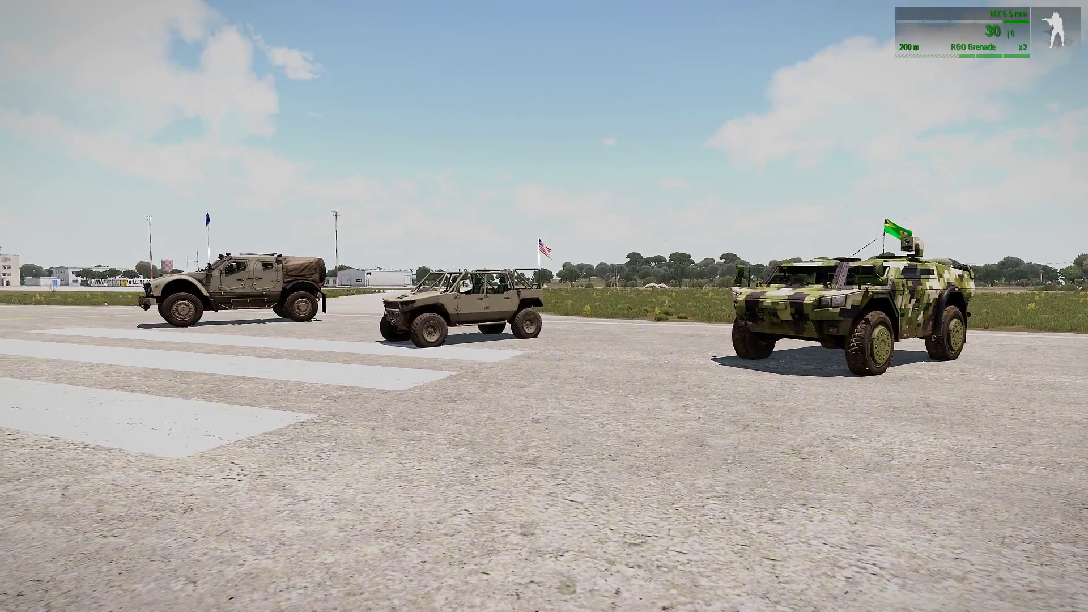
key(Escape)
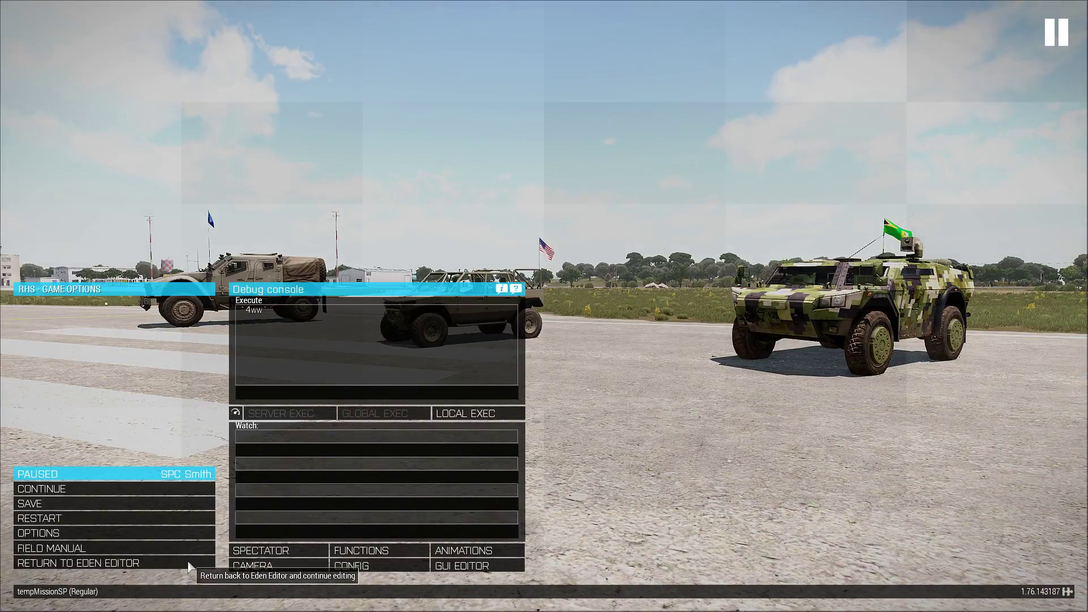
key(Return)
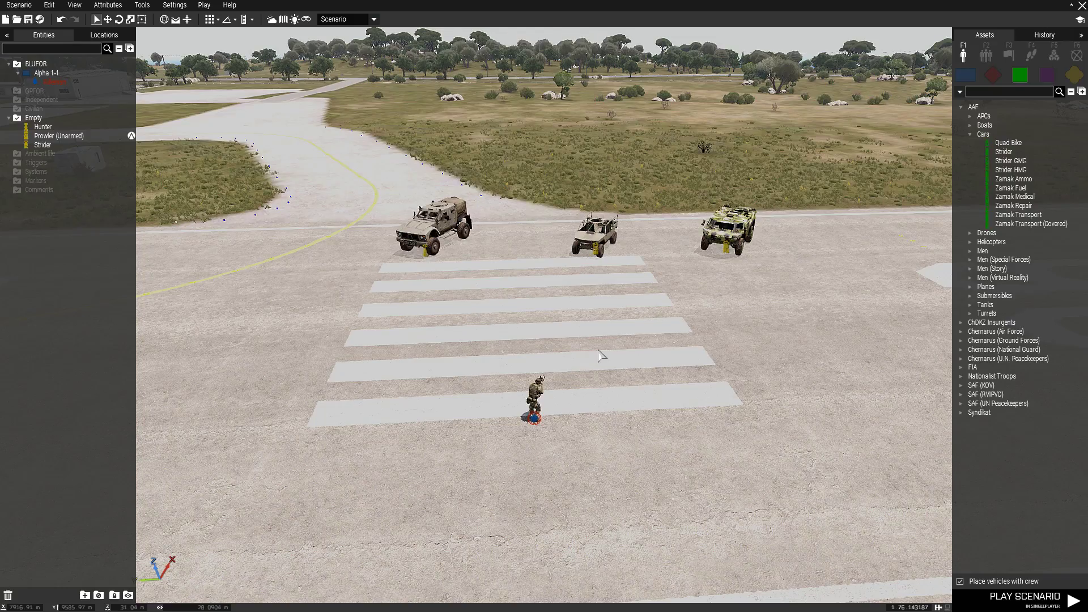
- Copy the Hunter's complete Init code into the Rifleman's Init field and accept the Rifleman's attributes
double_click(437, 245)
drag(651, 195, 419, 210)
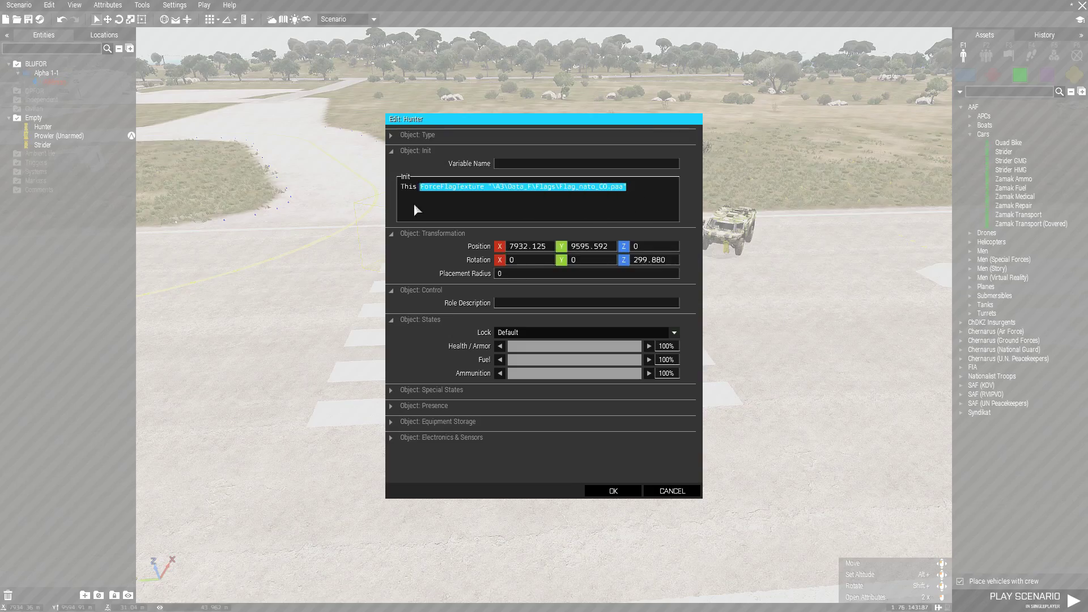
click(613, 492)
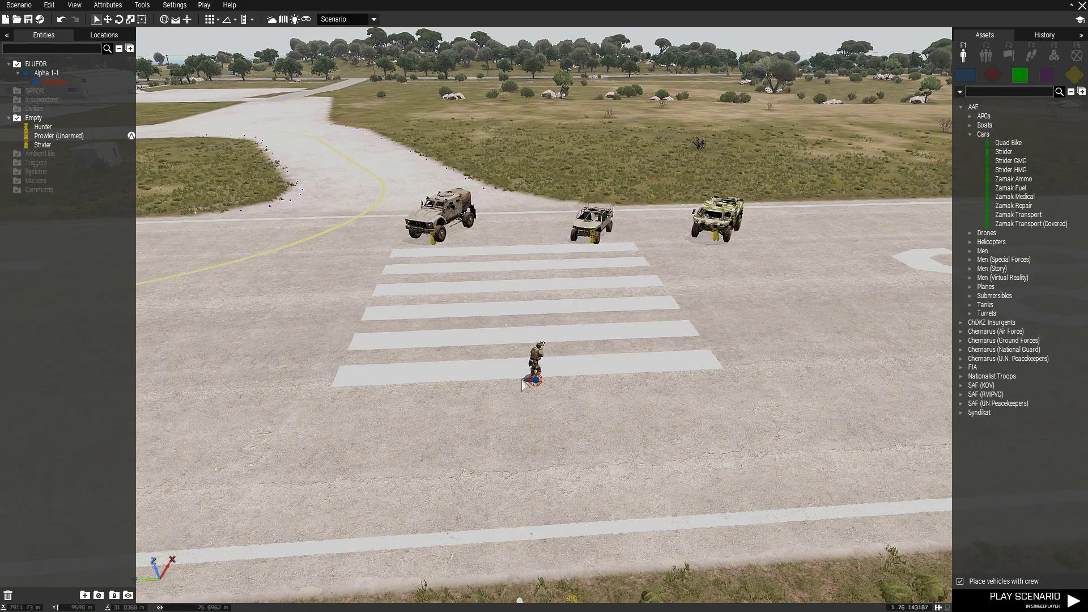
double_click(530, 385)
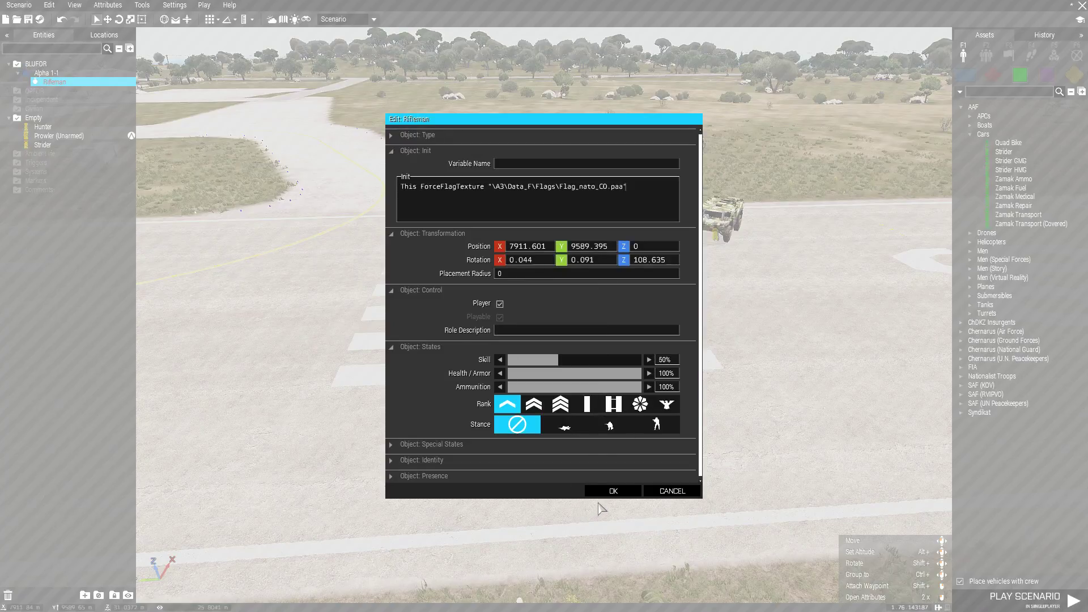
click(609, 490)
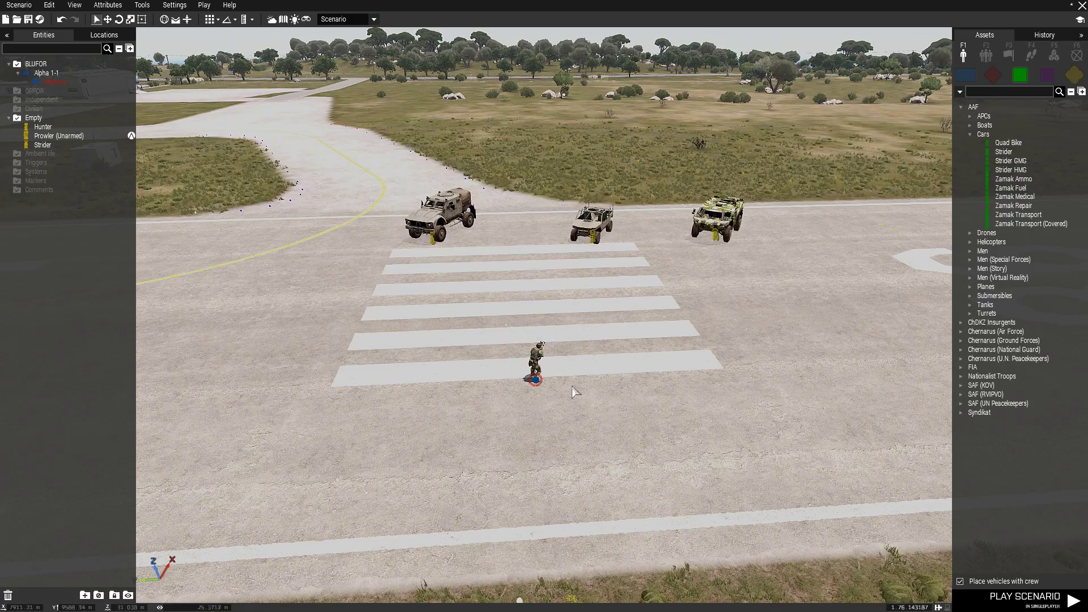
- Play the scenario, walk the Rifleman around in third person to check the carried NATO flag, and return to the Eden editor
click(1014, 602)
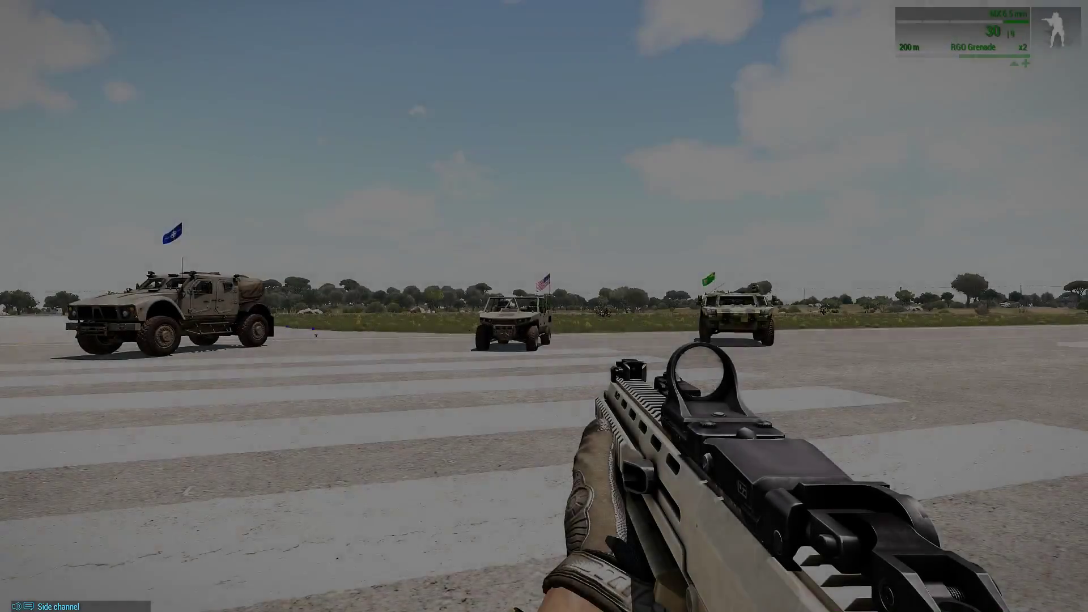
key(KP_Enter)
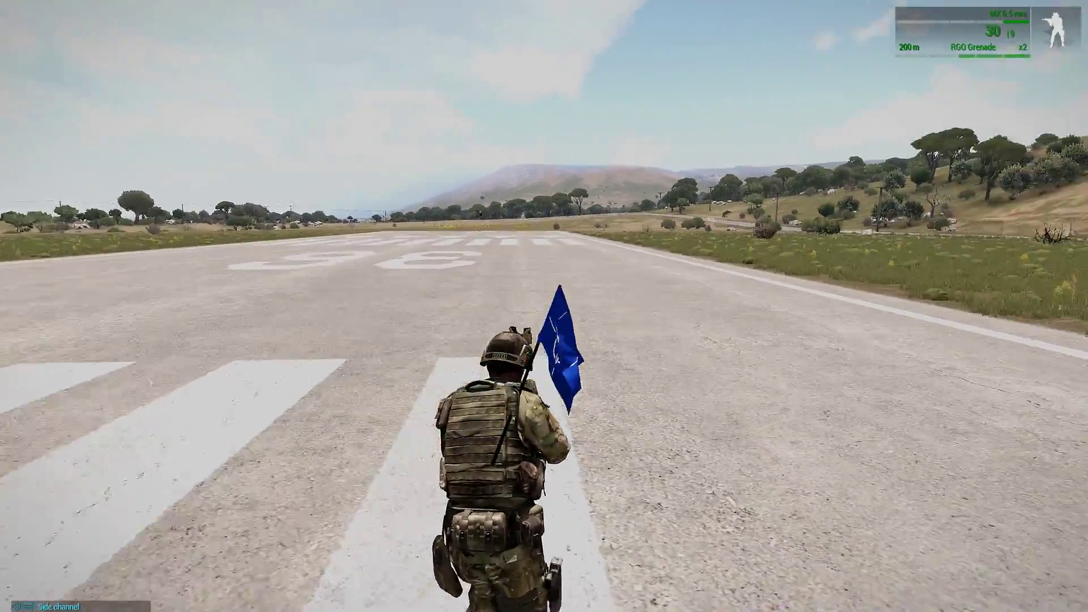
key(w)
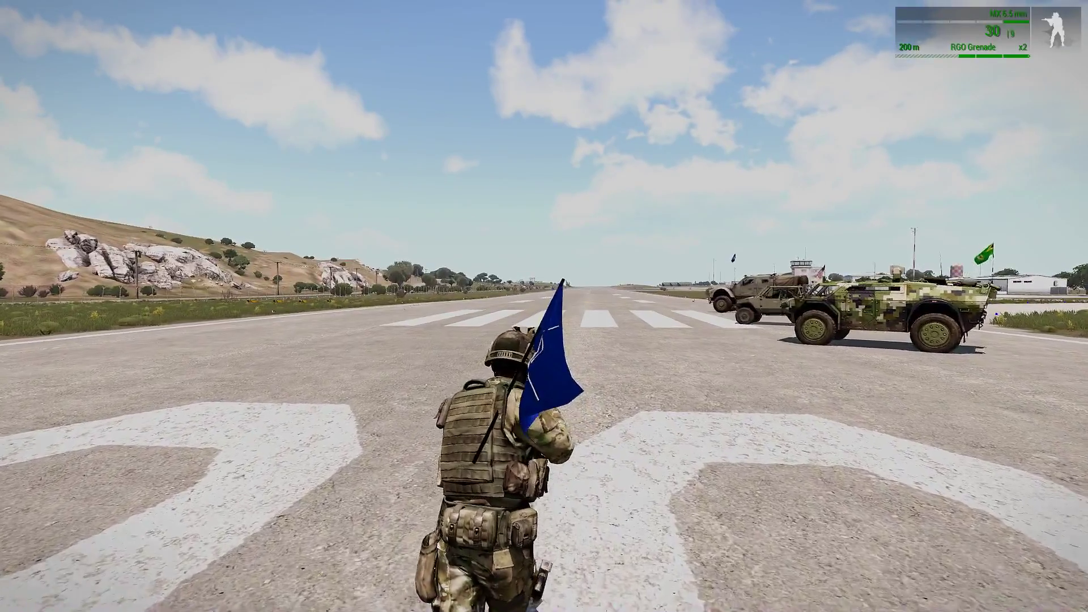
key(w)
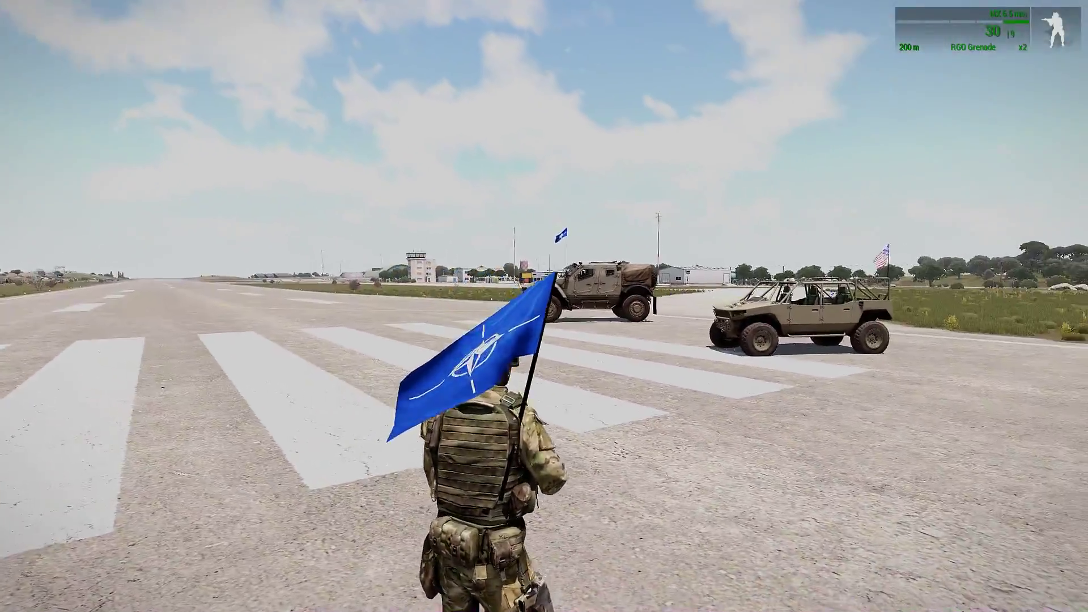
key(Escape)
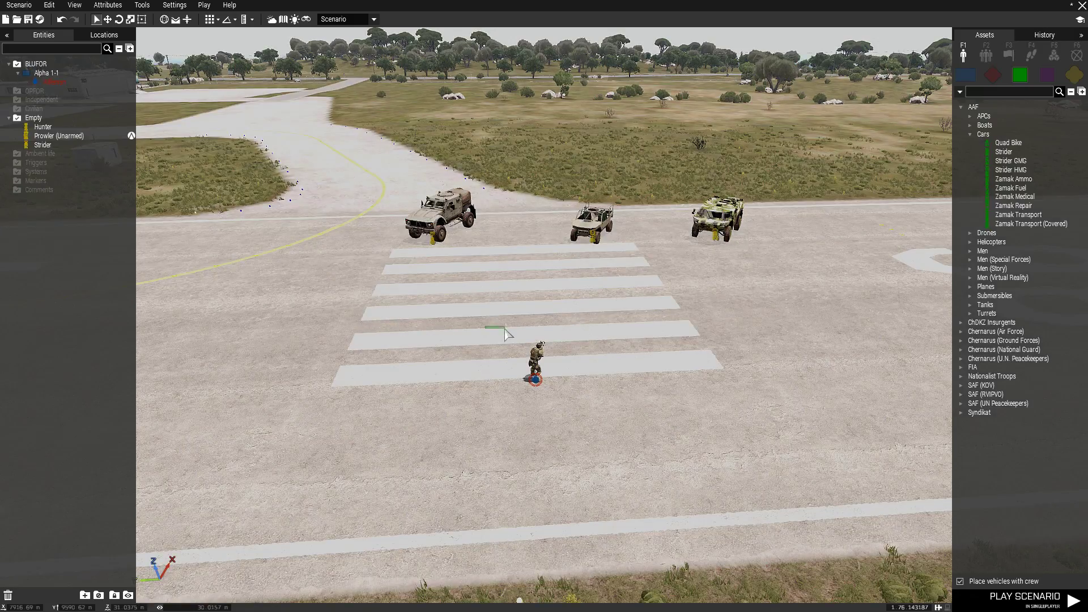
- Place a BLUFOR NATO UH-80 Ghost Hawk helicopter with crew on the runway beside the Strider
click(970, 136)
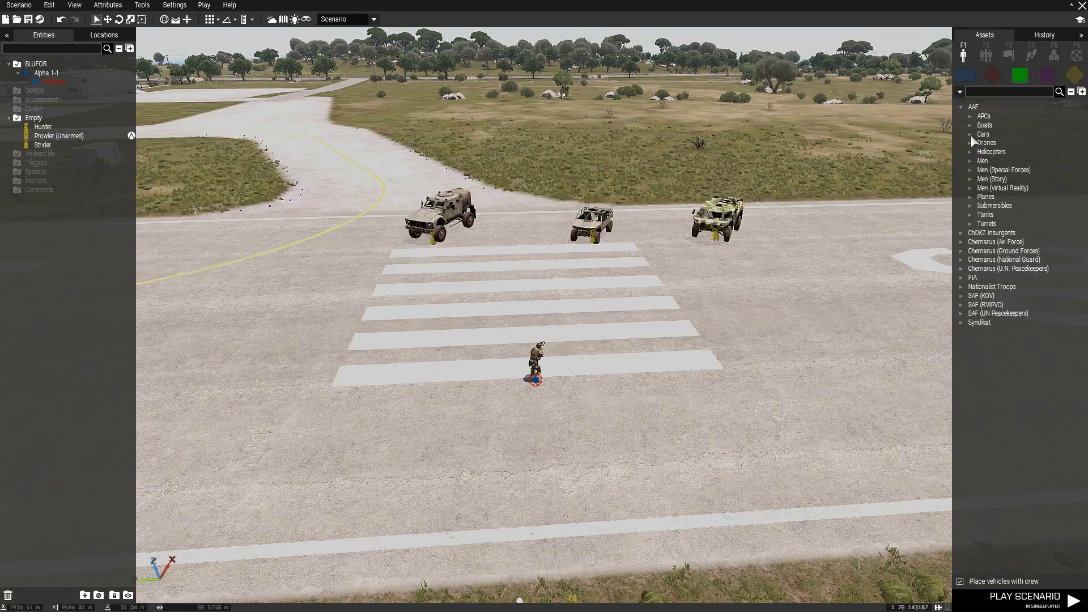
click(962, 107)
click(965, 75)
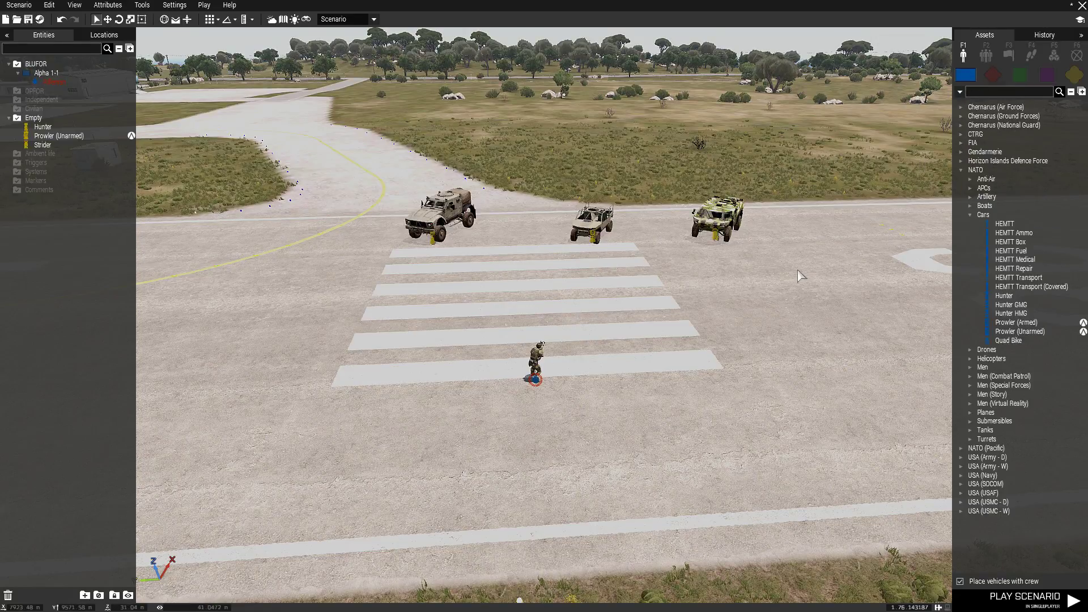
click(970, 215)
key(d)
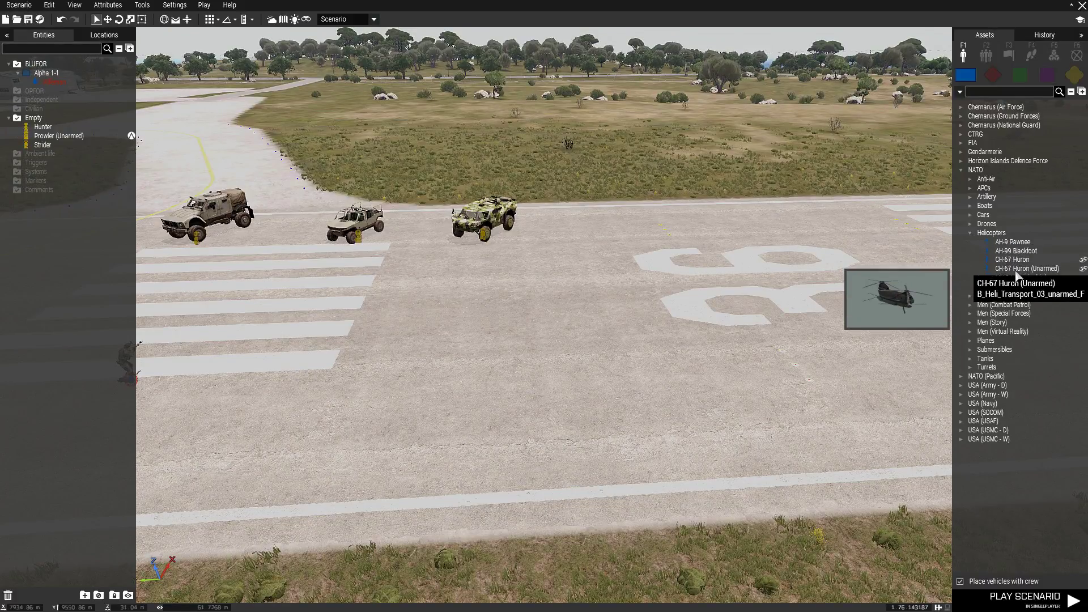
click(1018, 286)
click(671, 263)
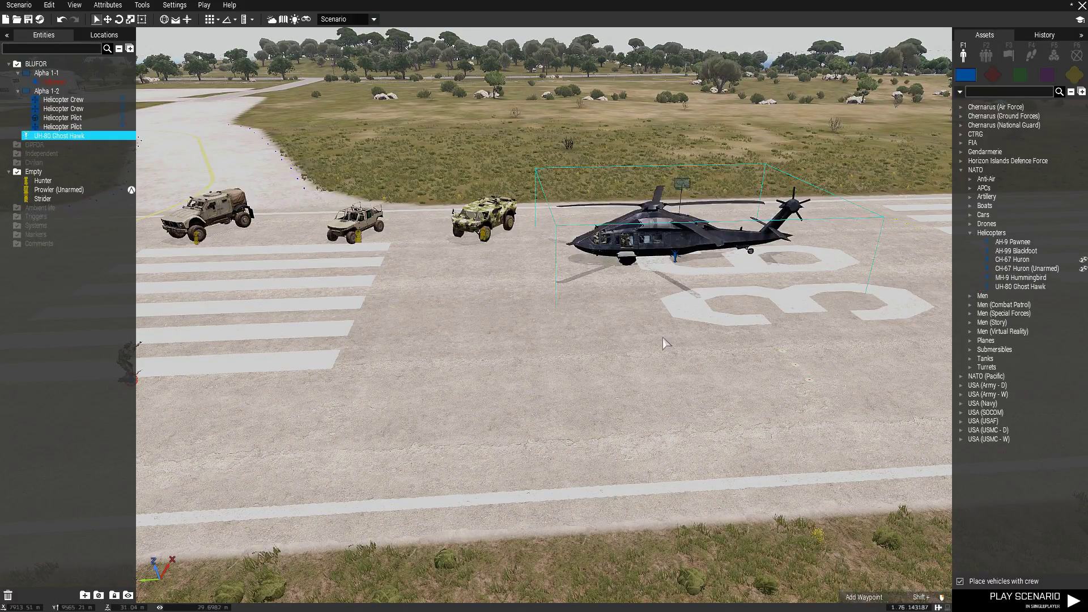
click(571, 304)
- Place a NATO A-164 Wipeout (CAS) plane with crew on the runway stripes beyond the Ghost Hawk
key(s)
click(967, 225)
click(967, 226)
click(969, 233)
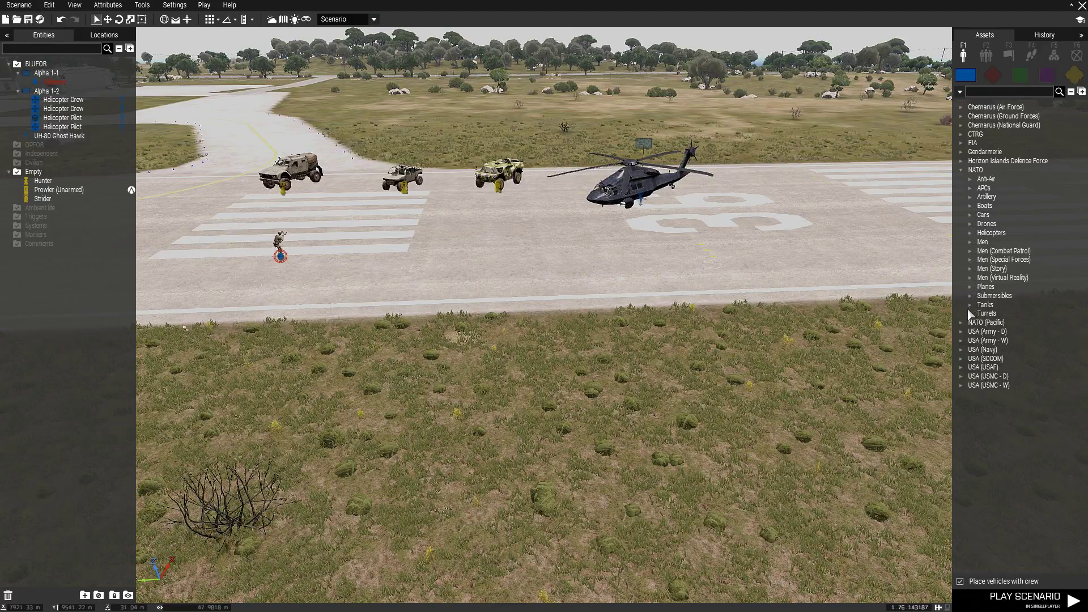
click(969, 287)
key(d)
click(1025, 295)
key(w)
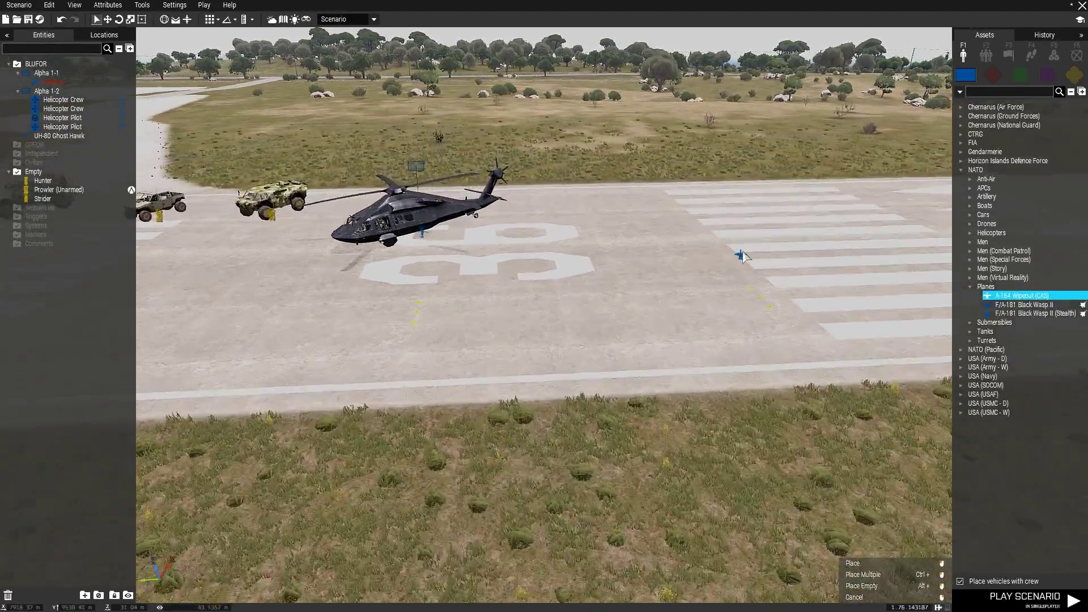
click(791, 257)
key(s)
key(a)
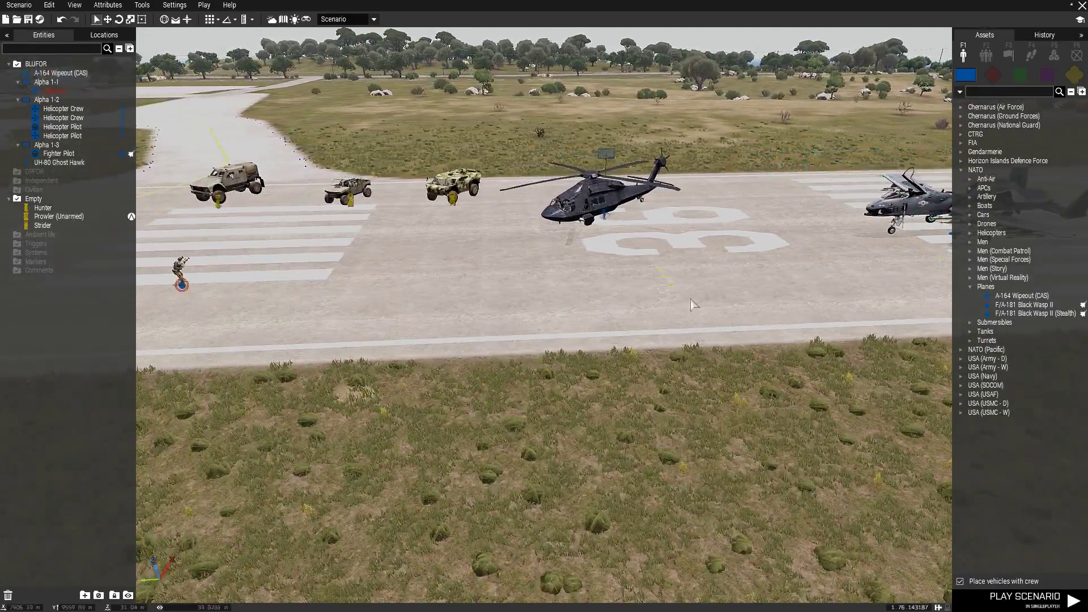
- Copy the Prowler's Init code, This ForceFlagTexture "\A3\Data_F\Flags\Flag_us_CO.paa", into the UH-80 Ghost Hawk's Init field and accept its attributes
key(d)
key(a)
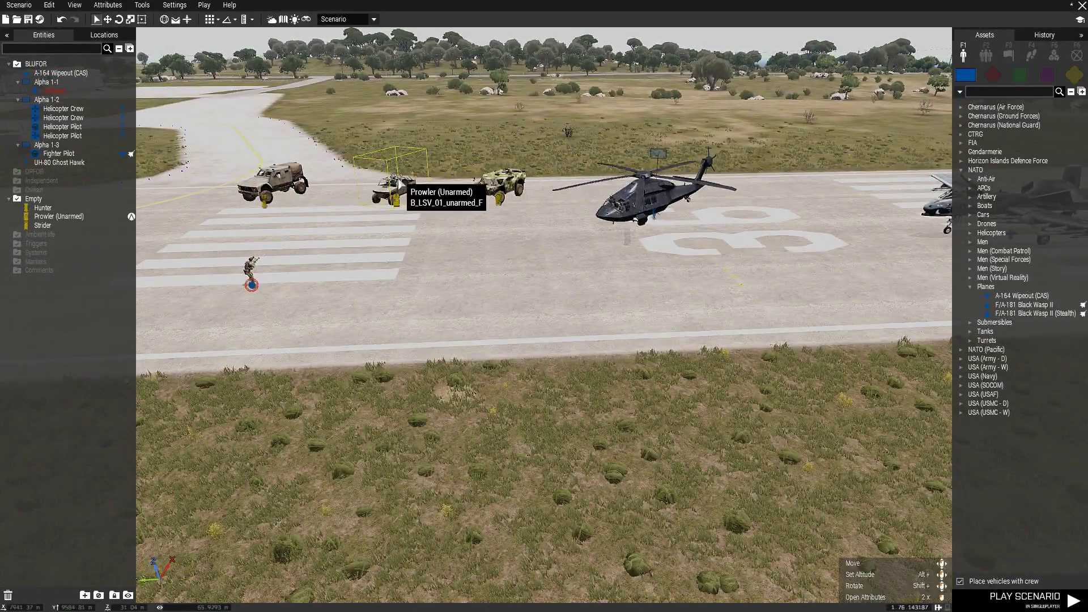
double_click(400, 183)
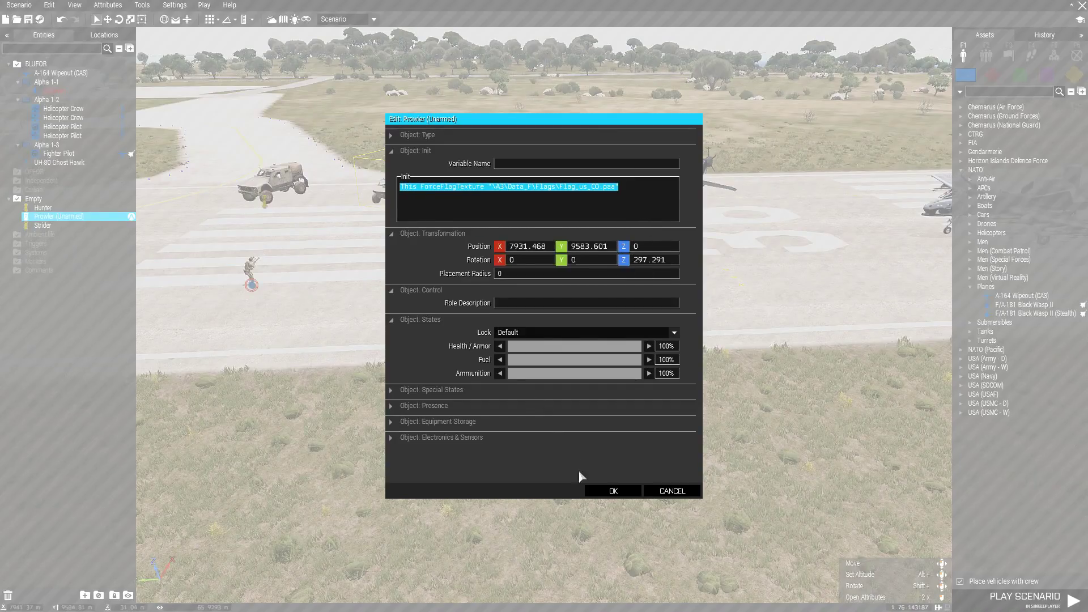
click(625, 492)
double_click(637, 214)
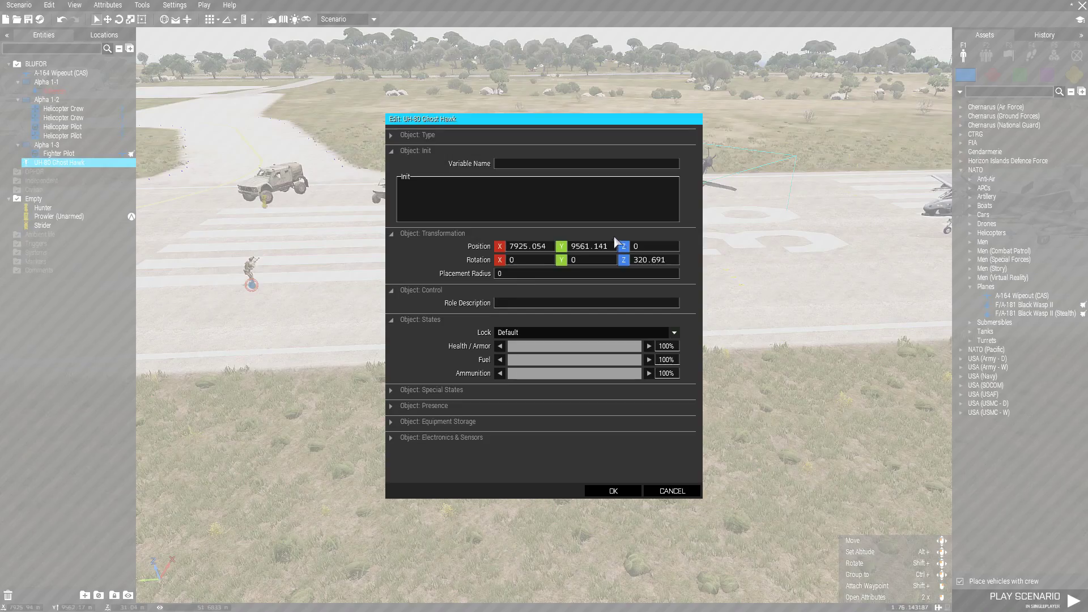
click(613, 491)
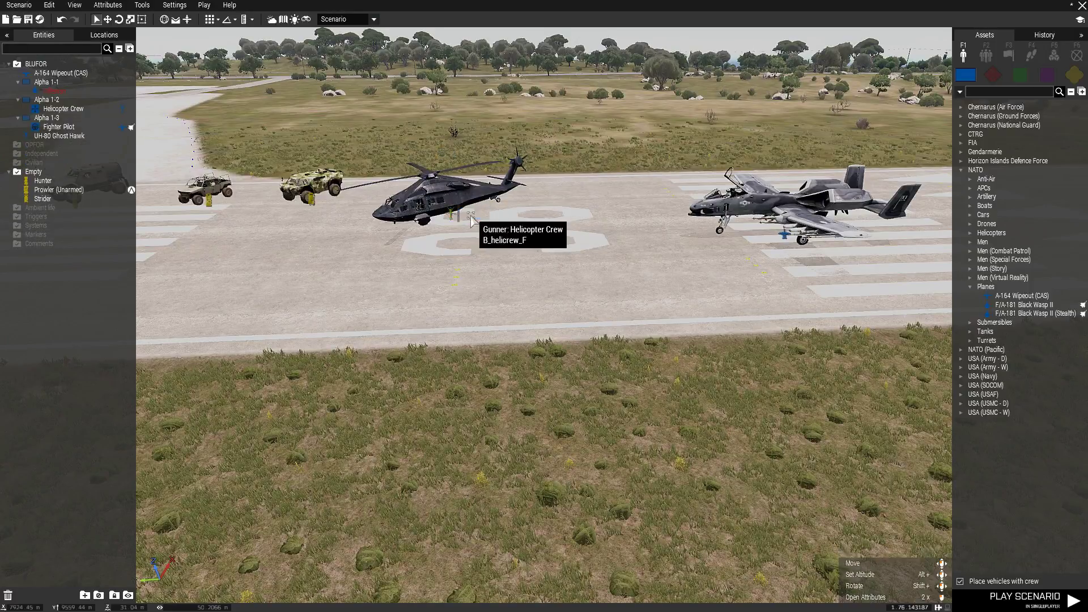
- Delete the Ghost Hawk's remaining crew and the Wipeout's Fighter Pilot, and add the copied US flag code to the A-164 Wipeout's Init field
key(Delete)
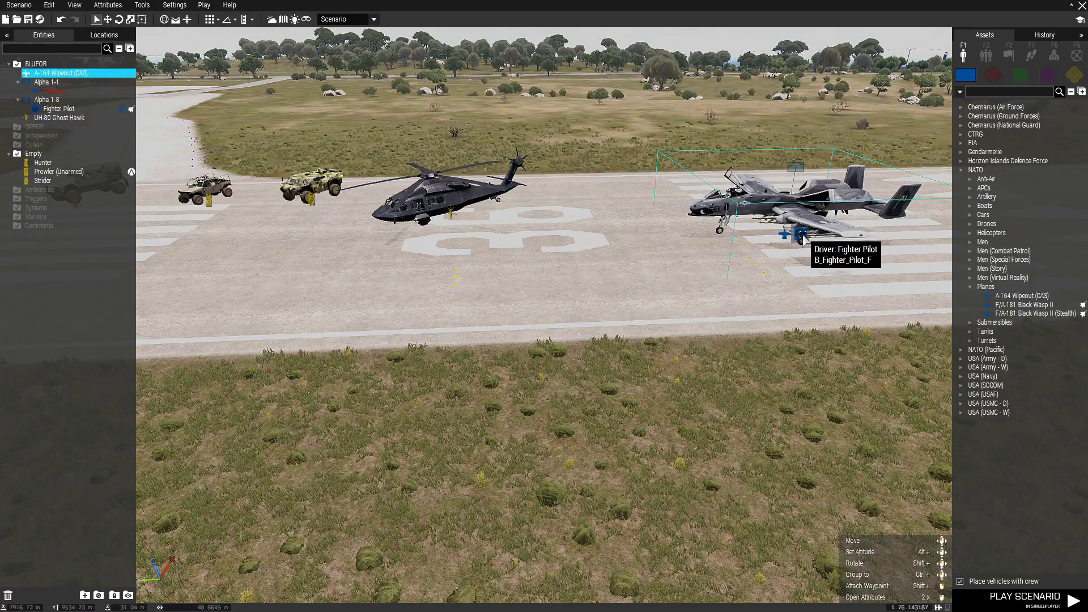
key(Delete)
double_click(803, 240)
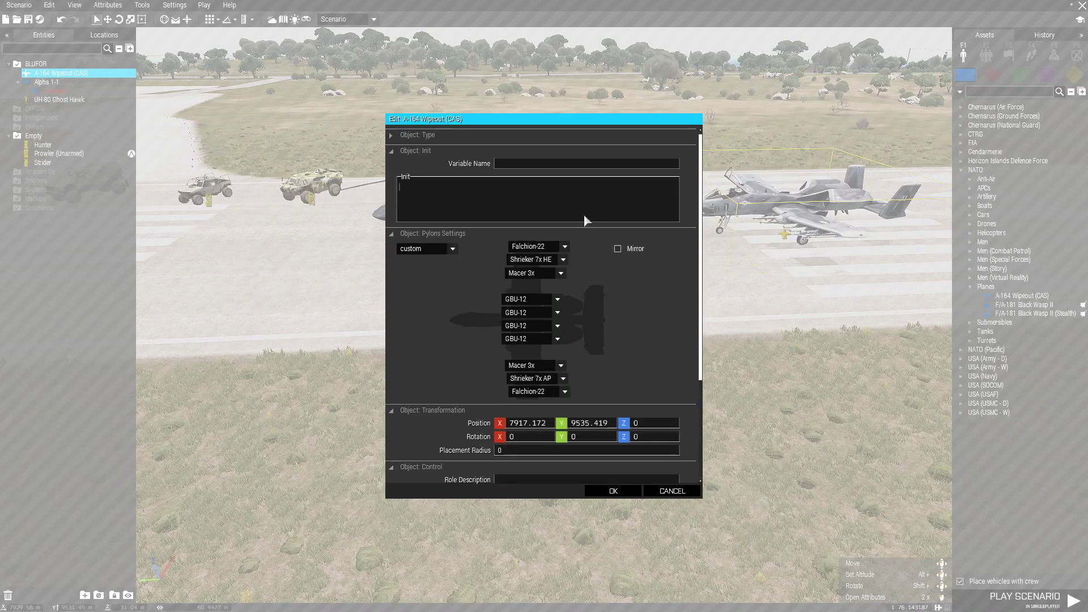
click(613, 491)
- Move the Rifleman along the runway to stand between the Ghost Hawk and the A-164 Wipeout
click(297, 251)
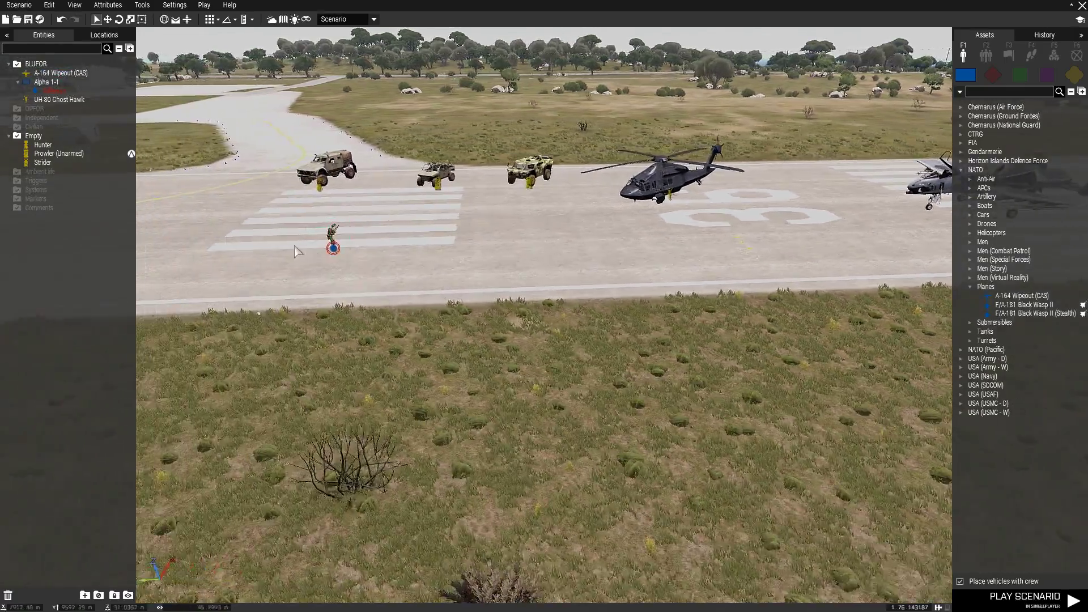
drag(332, 250, 651, 246)
key(d)
click(886, 318)
key(d)
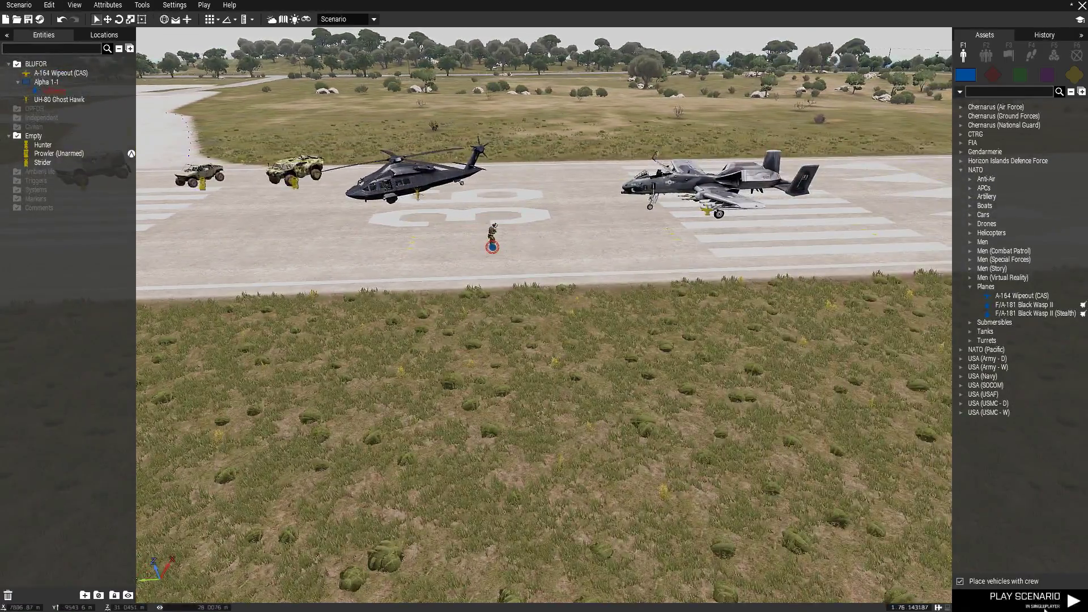
- Play the scenario, check the US flag on the Ghost Hawk's tail on the ground and in flight, and return to the Eden editor
click(1020, 599)
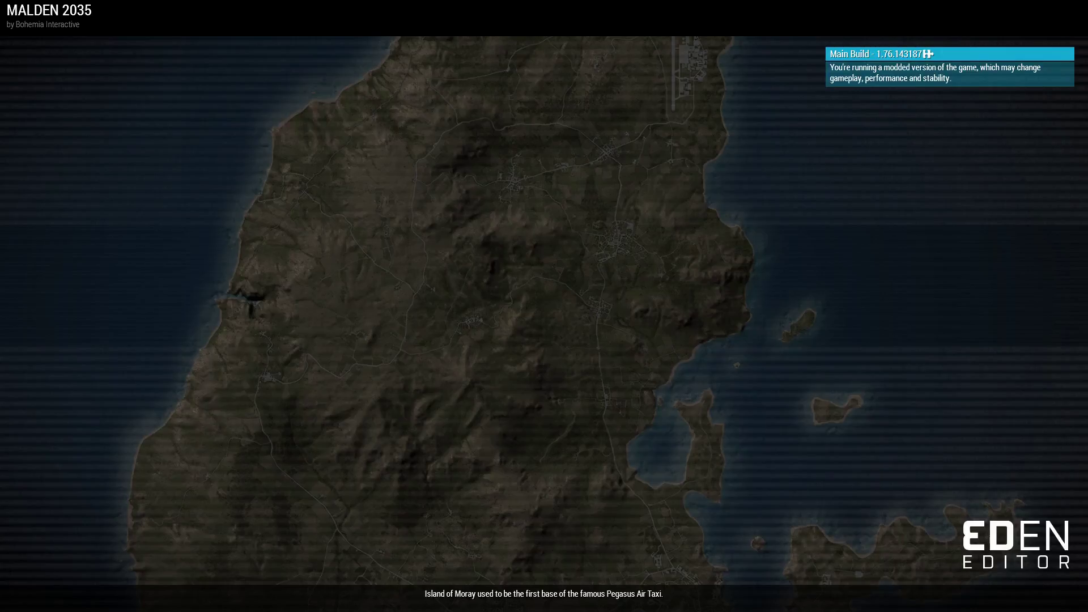
key(KP_Enter)
key(KP_Enter)
key(w)
key(d)
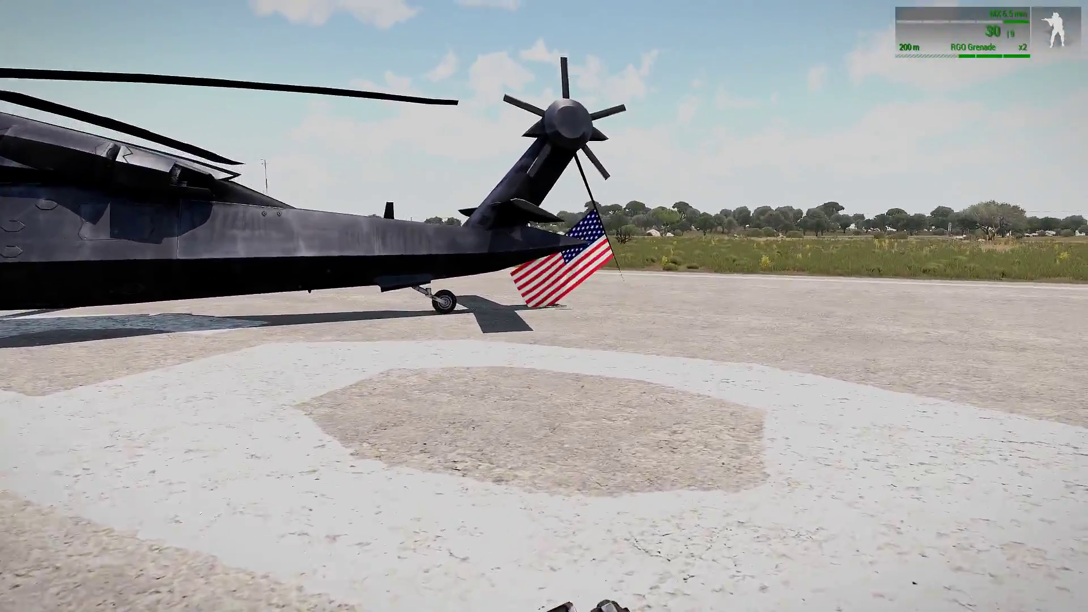
key(w)
key(d)
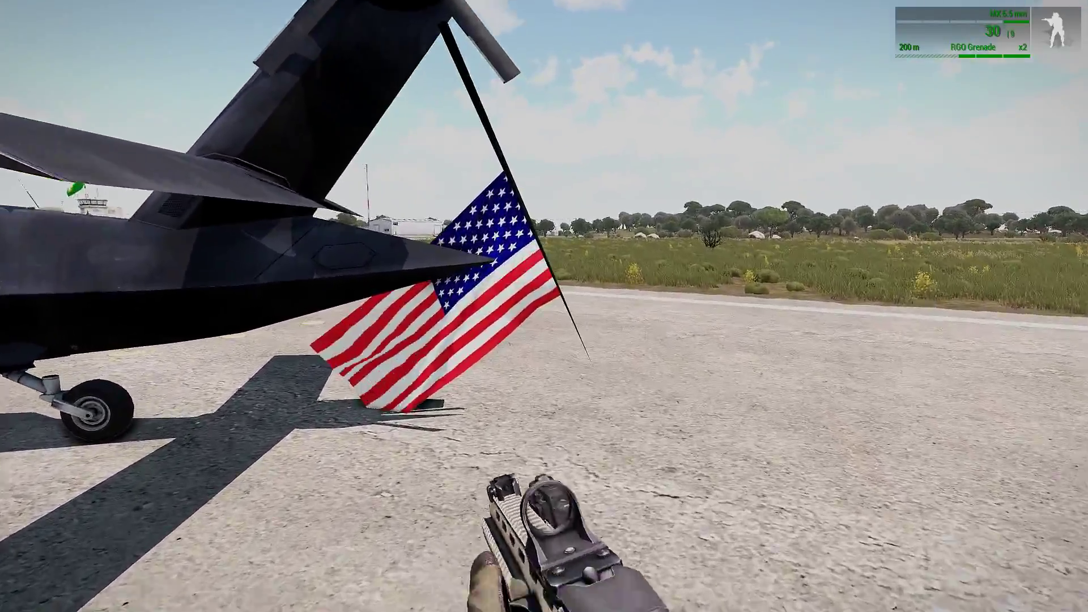
key(w)
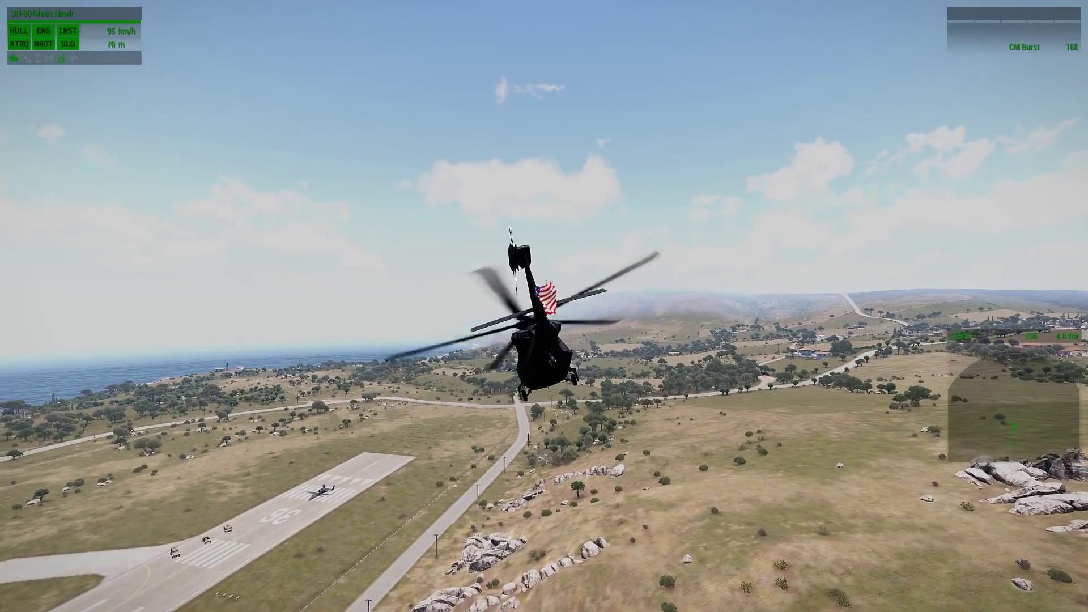
key(Escape)
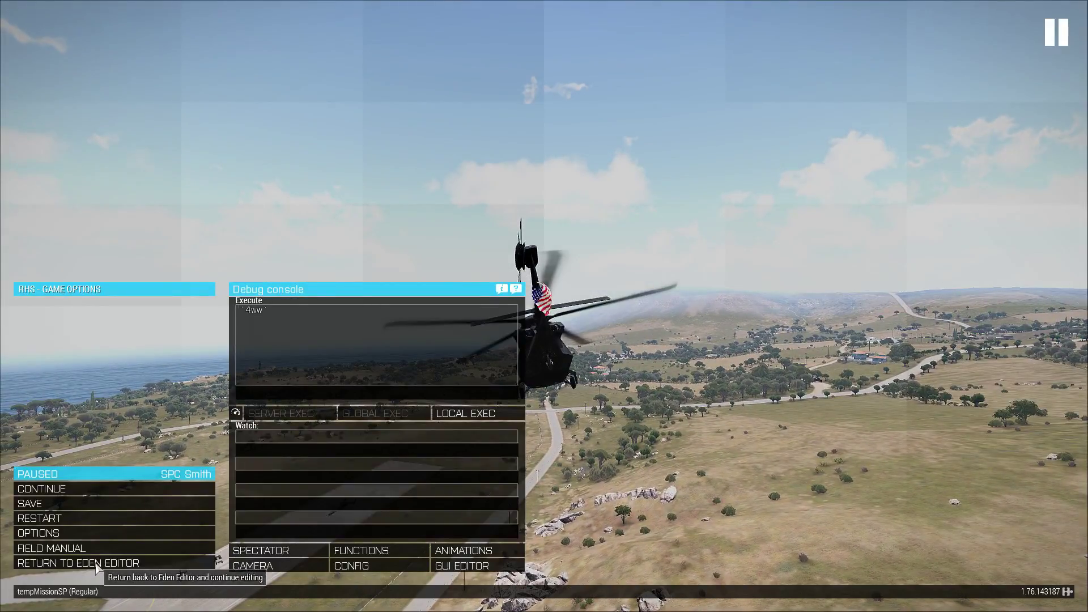
click(78, 563)
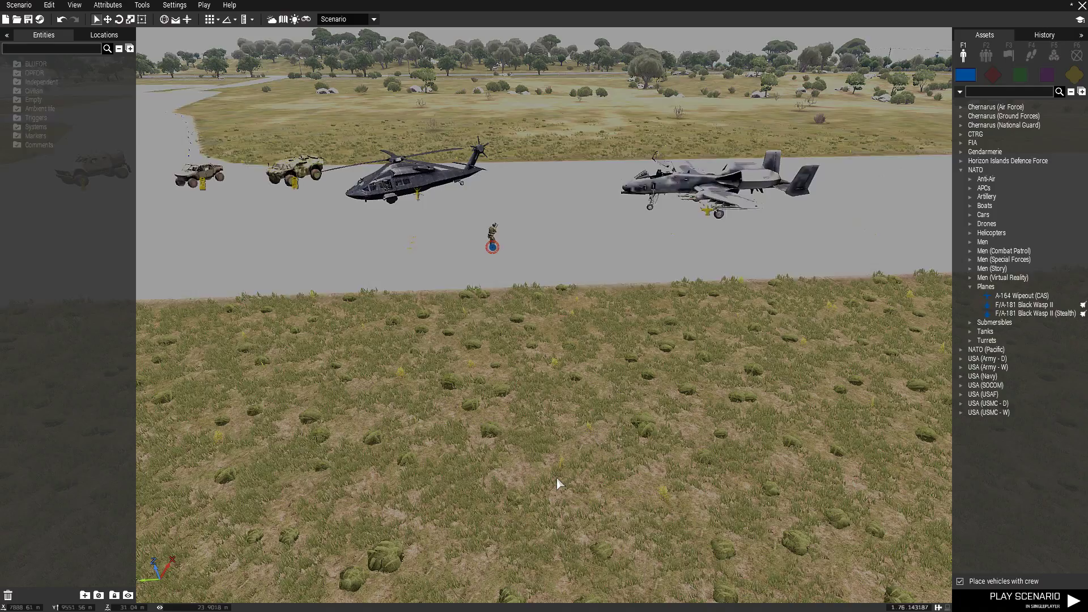
scroll(487, 387, down, 3)
key(d)
key(w)
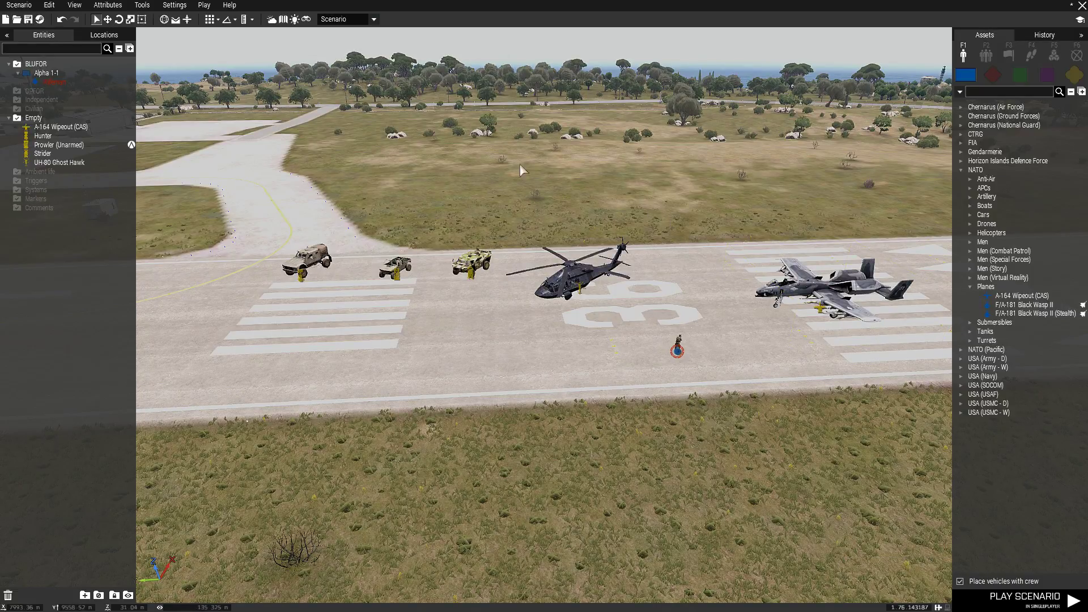
key(s)
key(w)
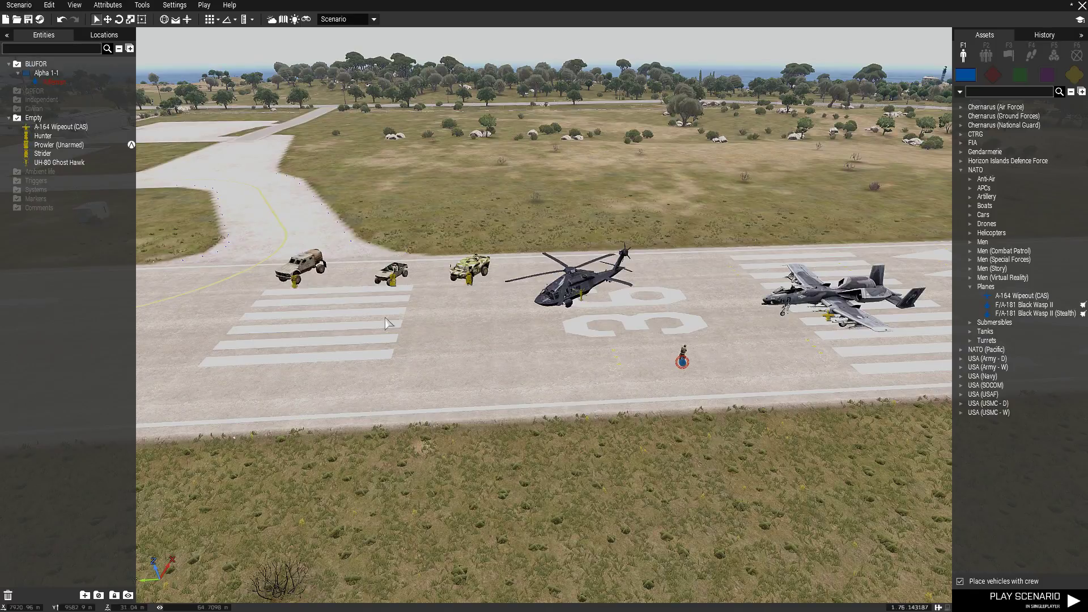
key(d)
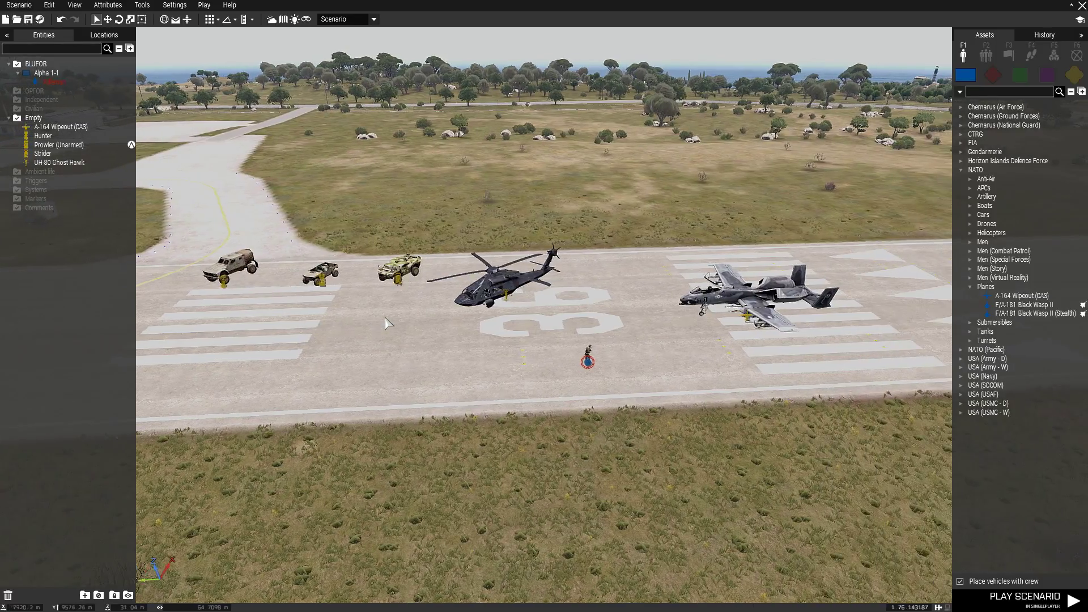
key(s)
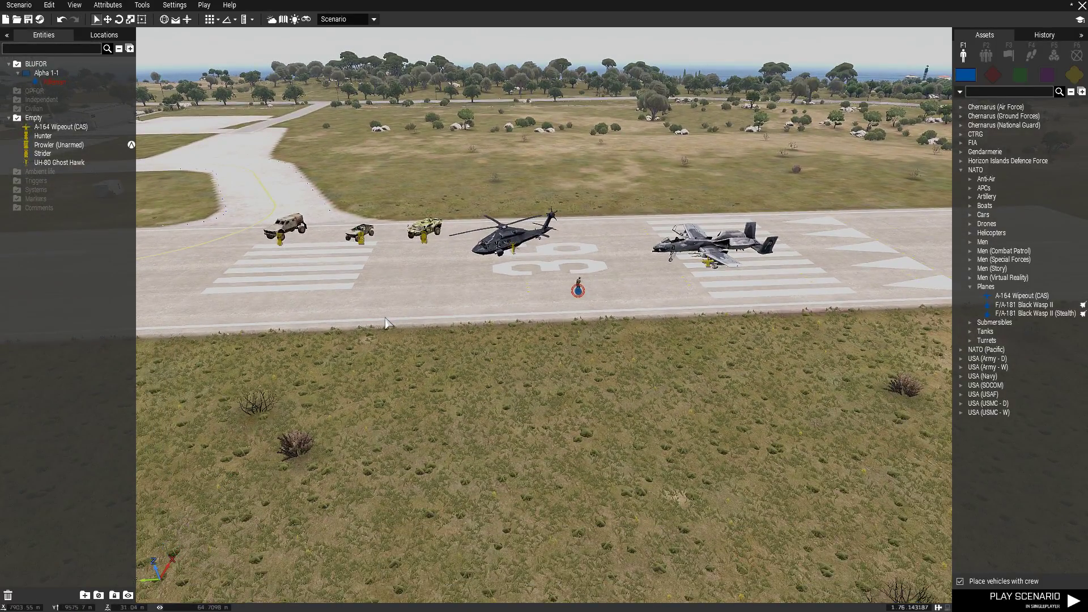
key(w)
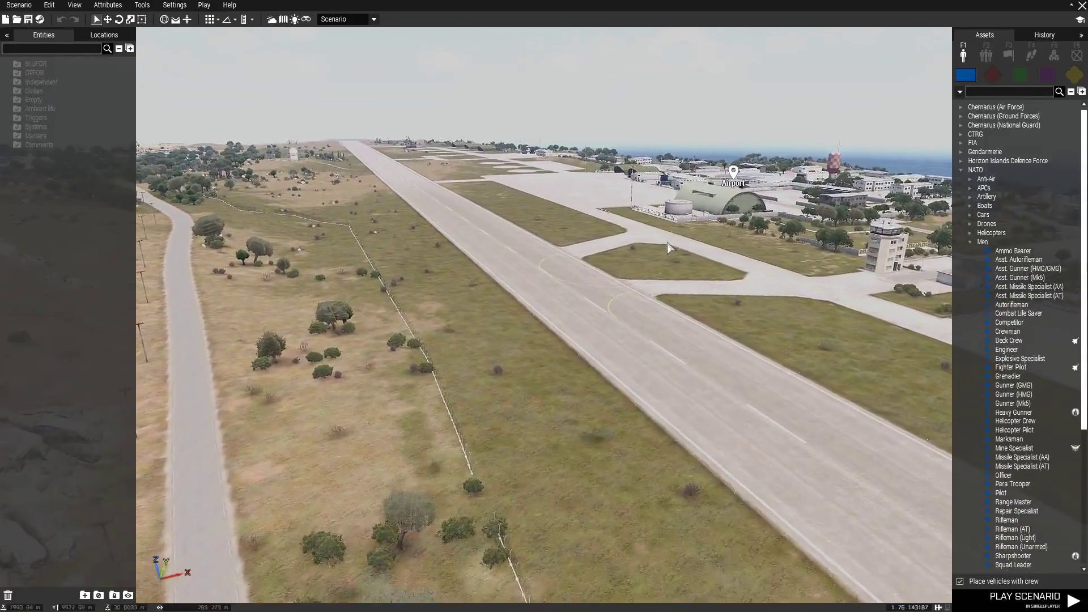
- Place an OPFOR Russia (MSV) BMP-1 IFV with crew on the open concrete apron in front of the airport buildings
key(w)
right_drag(667, 243, 828, 251)
key(a)
key(z)
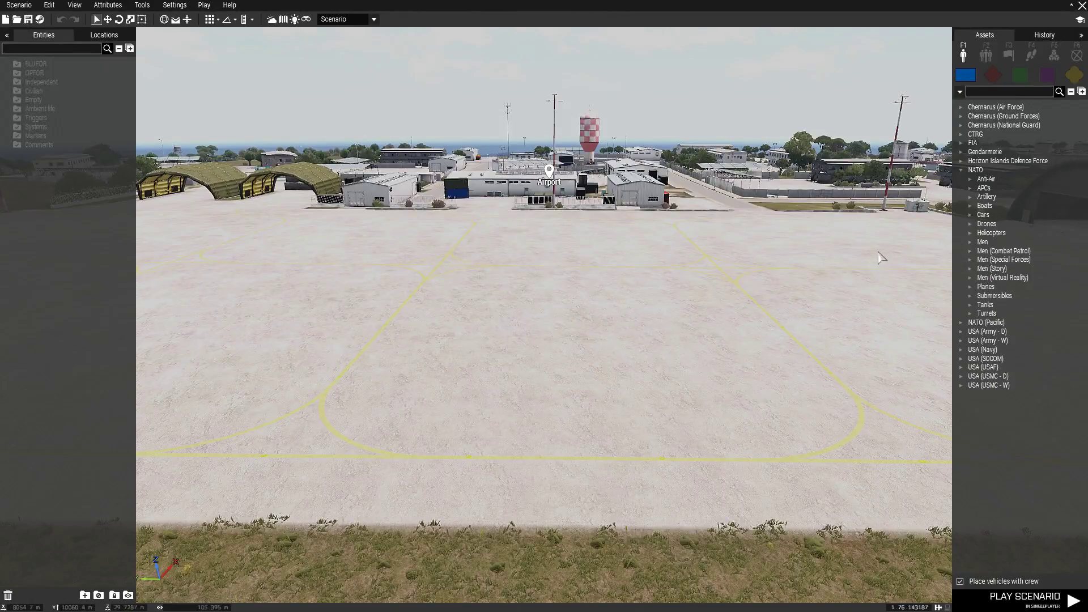
key(d)
click(992, 75)
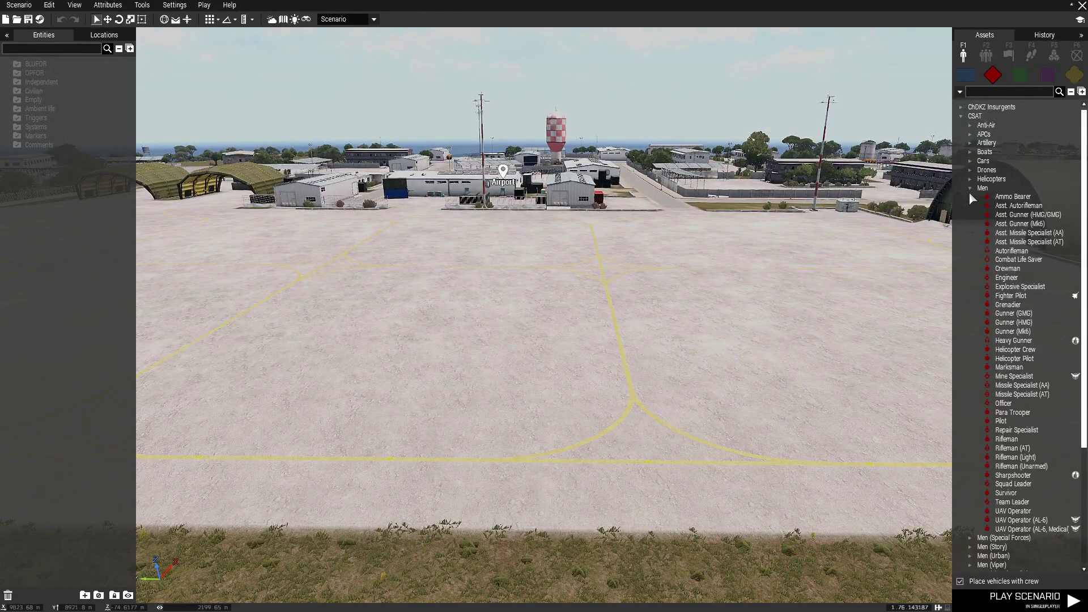
click(970, 189)
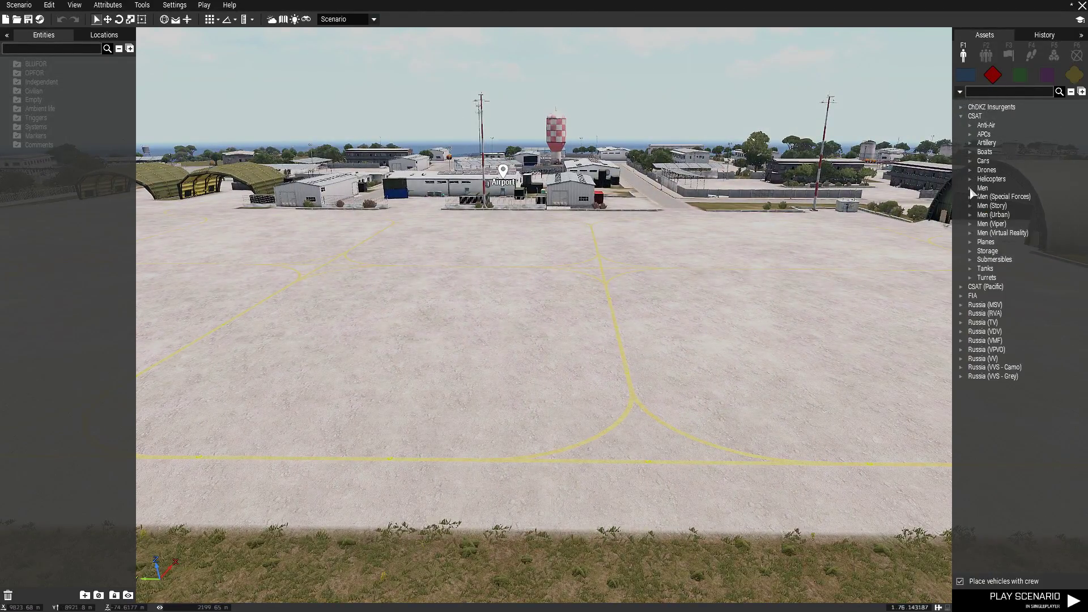
click(961, 308)
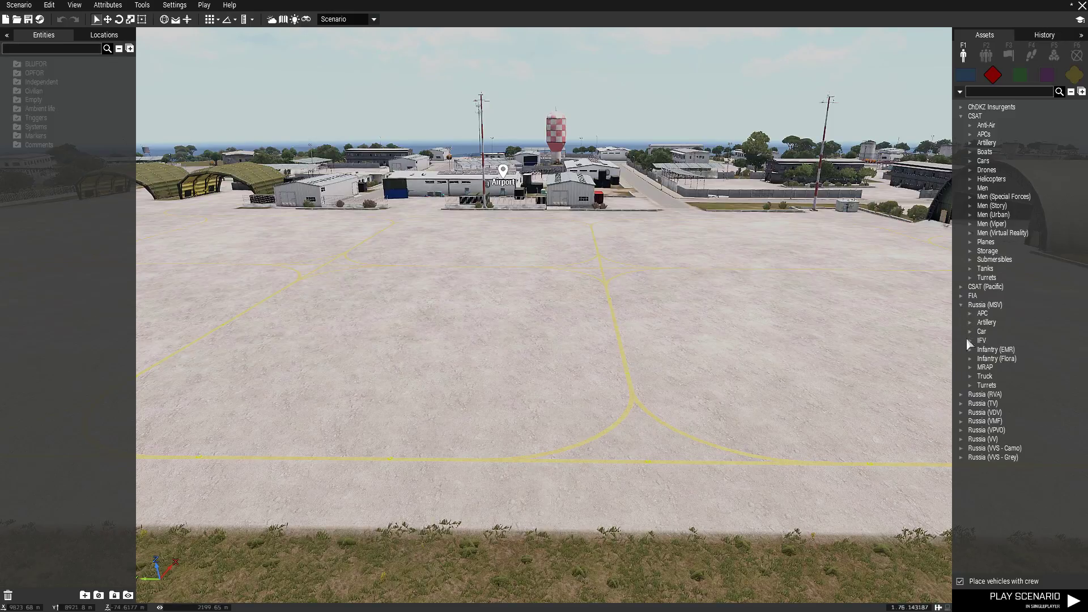
click(967, 342)
click(1002, 349)
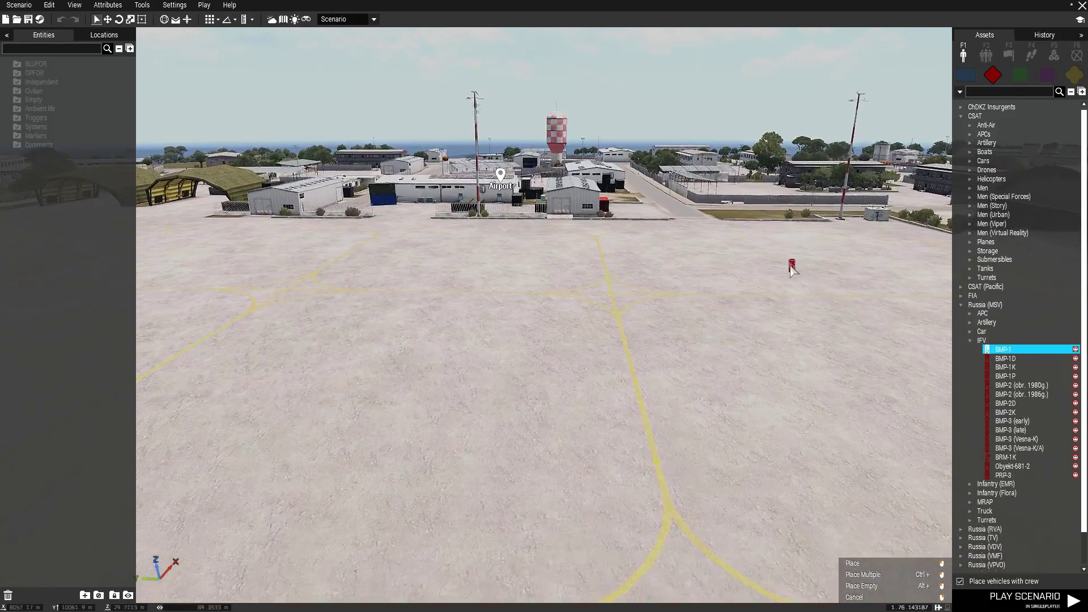
click(742, 347)
- Rotate the BMP-1 on the apron to a heading of about 329 degrees
key(w)
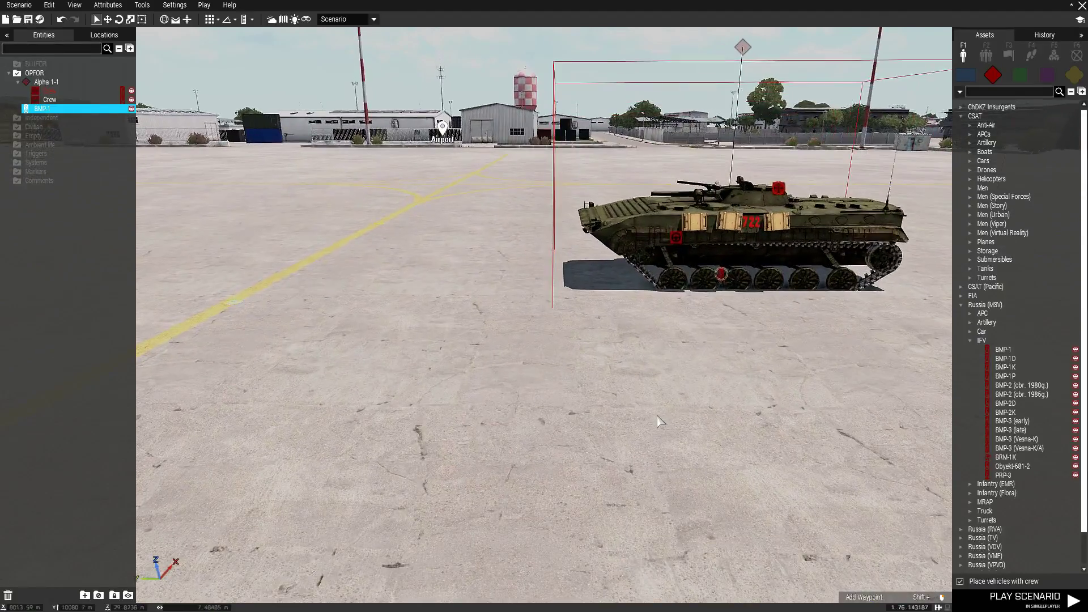
scroll(657, 416, down, 2)
shift+drag(639, 313, 500, 404)
click(500, 404)
scroll(708, 344, up, 2)
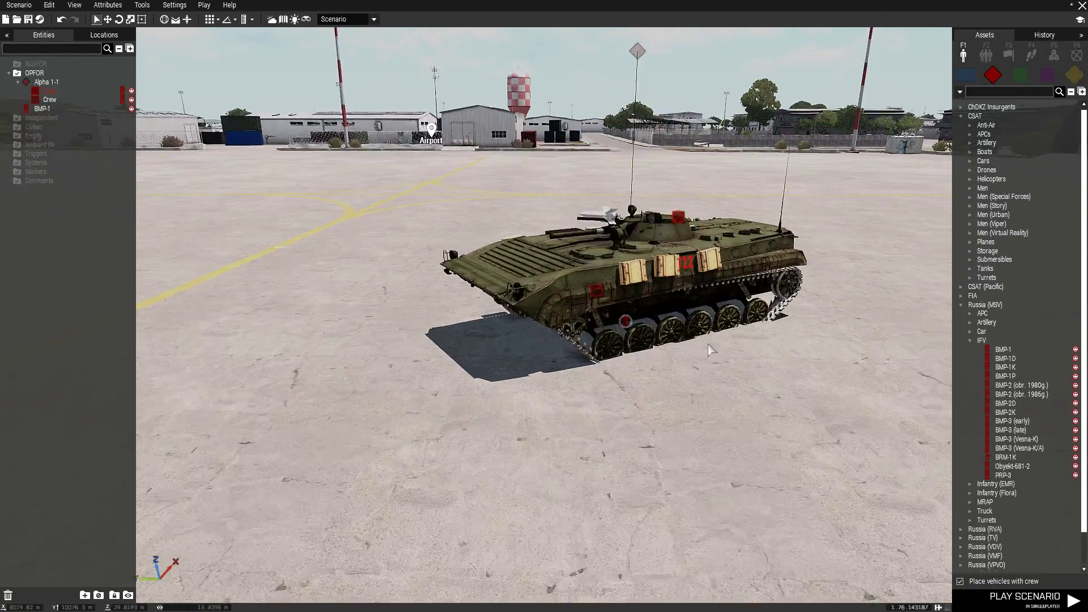
scroll(708, 345, up, 1)
- Take the player crewman out of the BMP-1, stand him on the apron in front of it, and delete the remaining crew
mouse_move(618, 318)
drag(640, 318, 199, 595)
click(624, 319)
key(Delete)
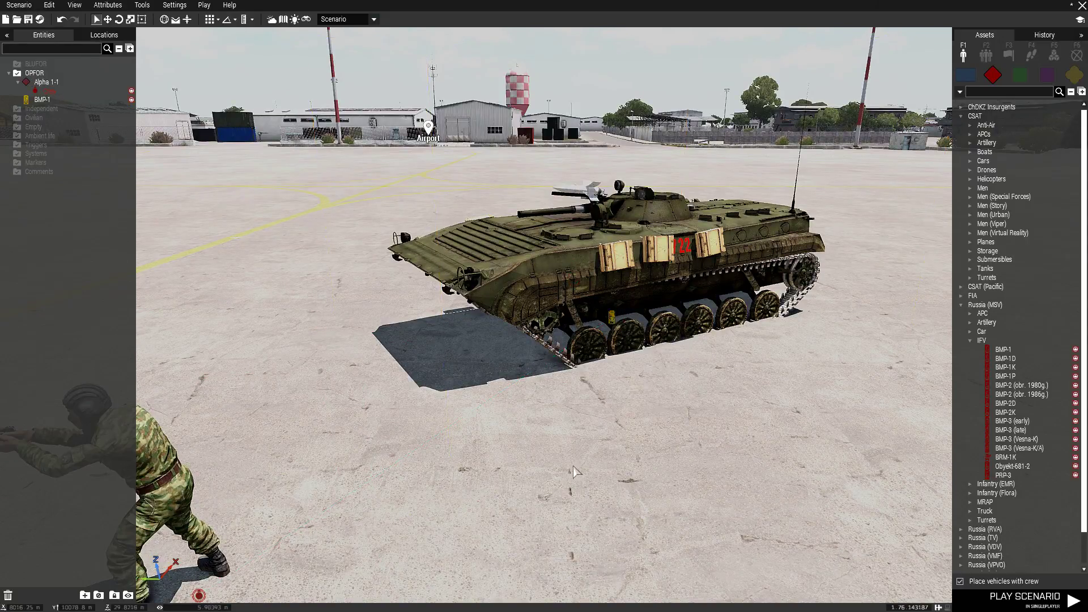
scroll(572, 462, down, 4)
drag(513, 378, 595, 349)
click(671, 413)
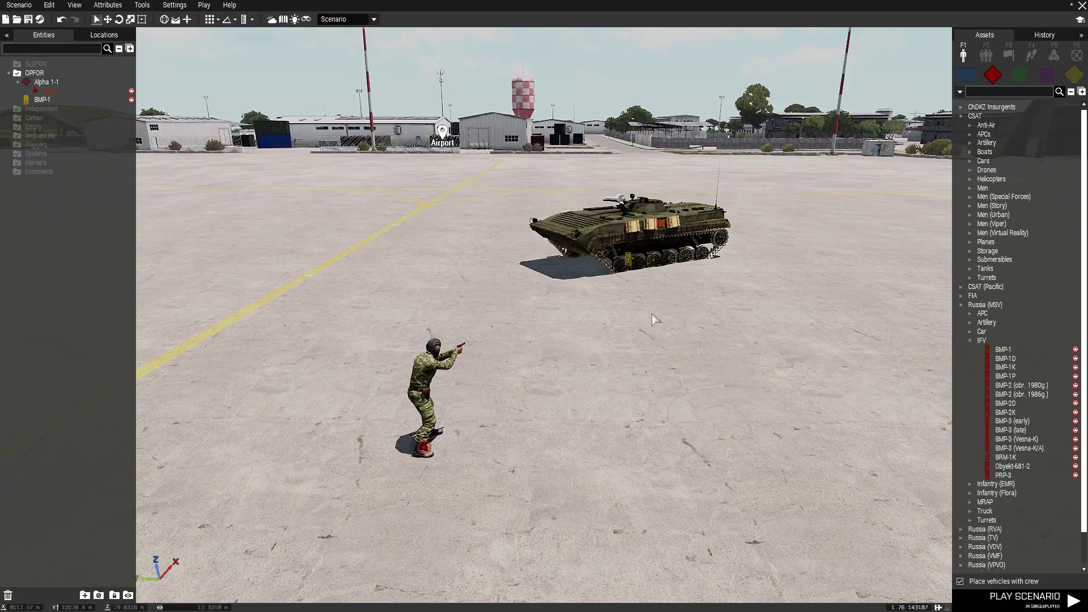
- Set the BMP-1's Init to This ForceFlagTexture "\A3\Data_F\Flags\Flag_us_CO.paa" and accept its attributes
click(641, 259)
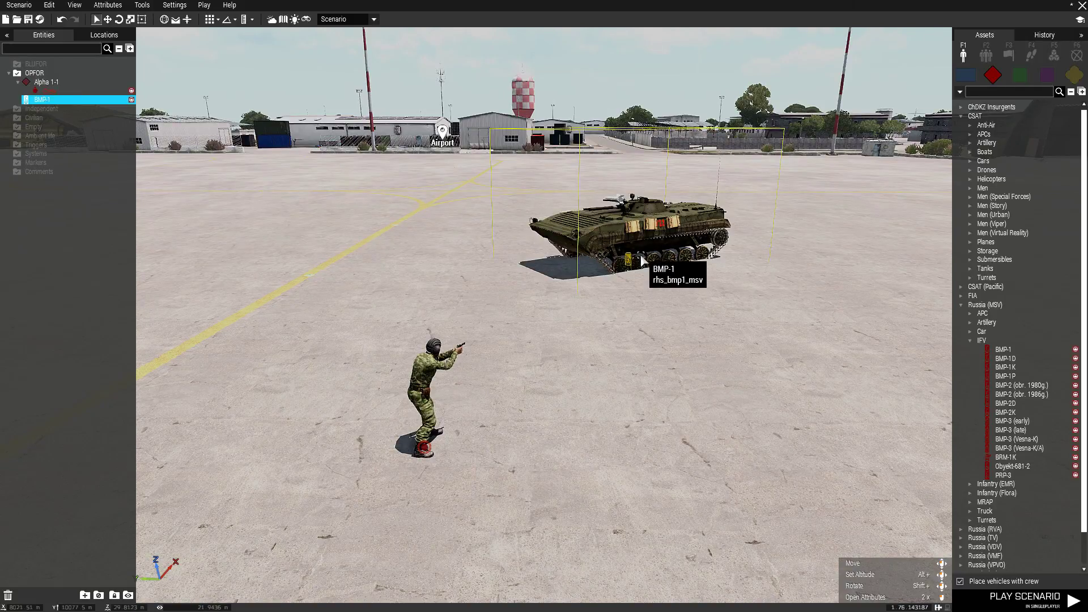
double_click(621, 310)
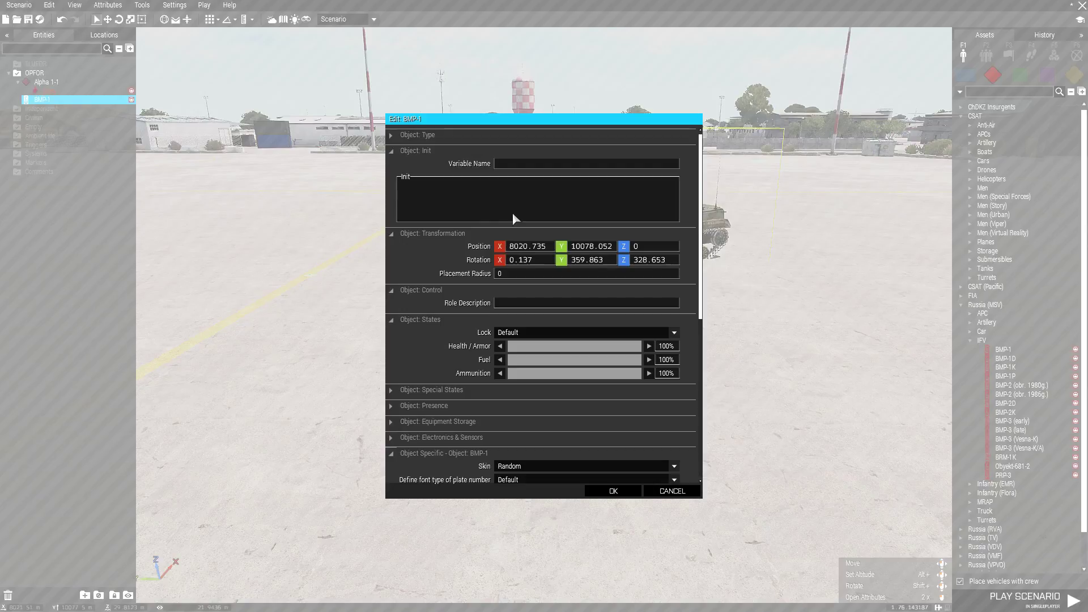
text(T)
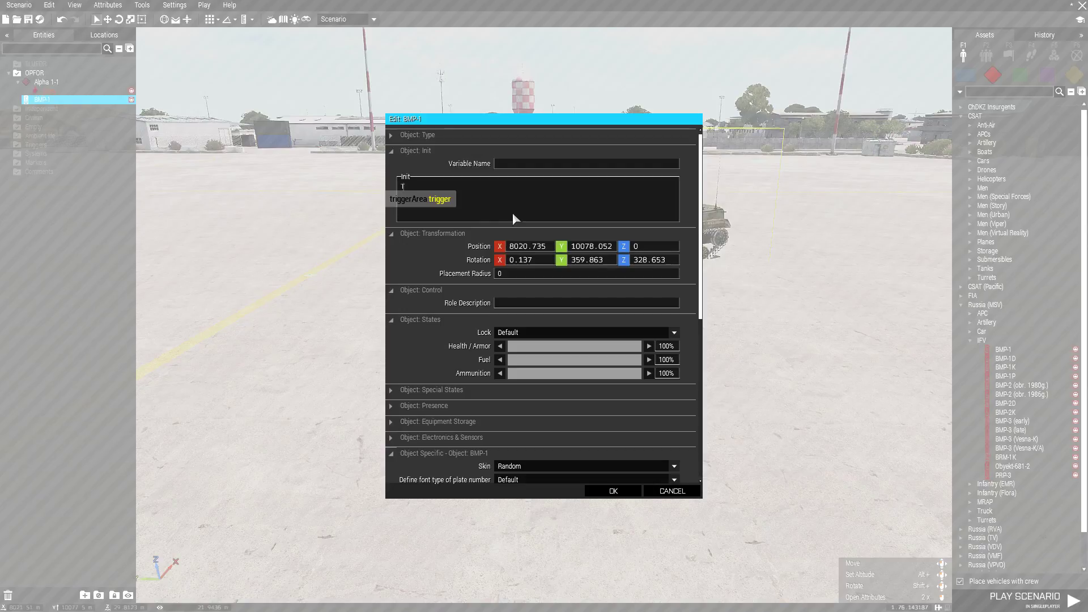
text(his Force)
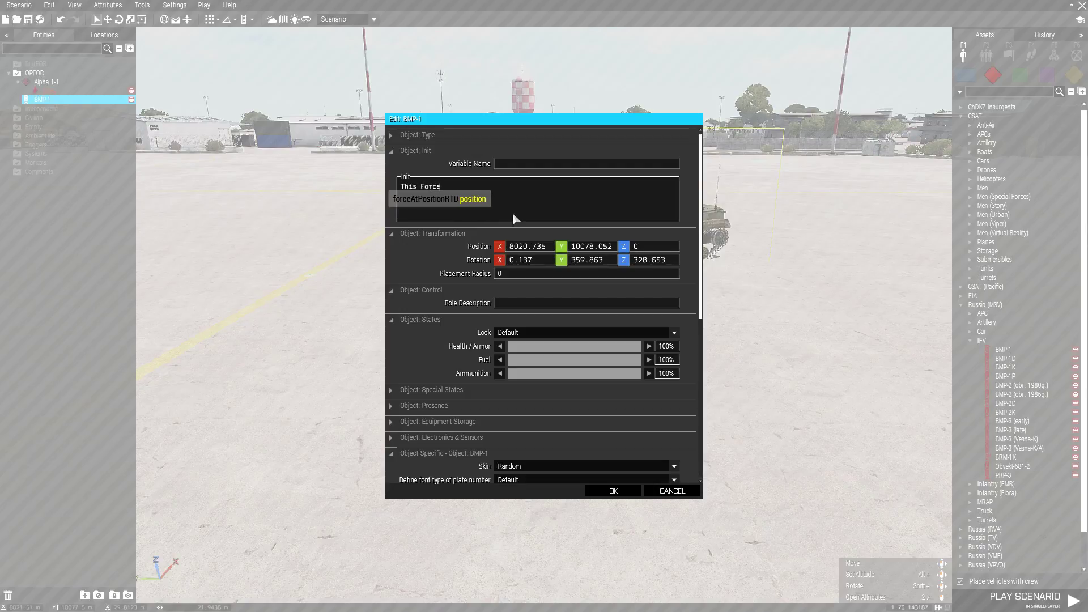
text(Flag)
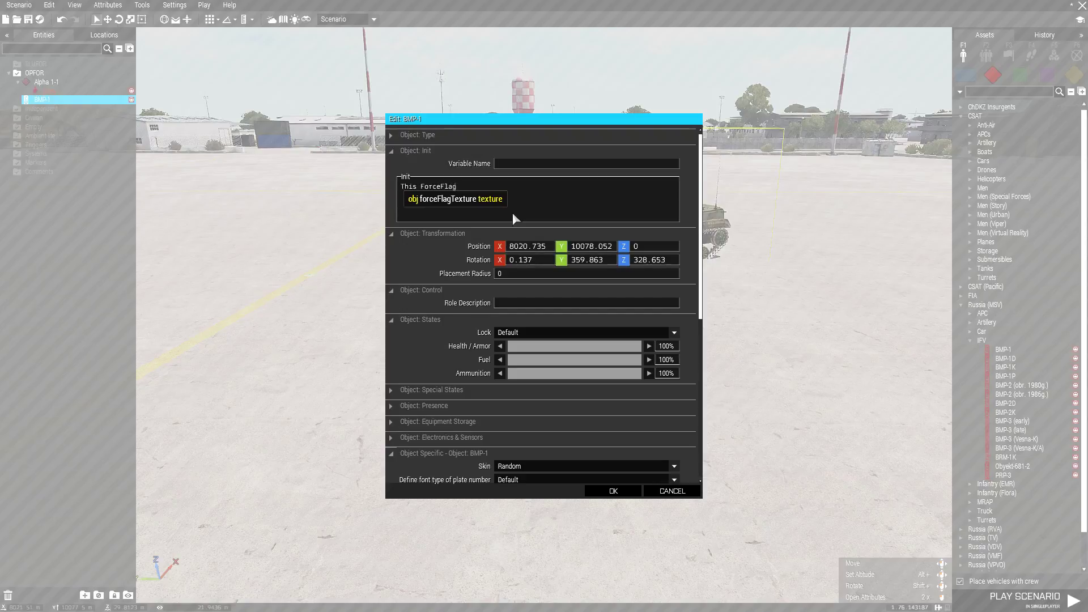
text(Texture)
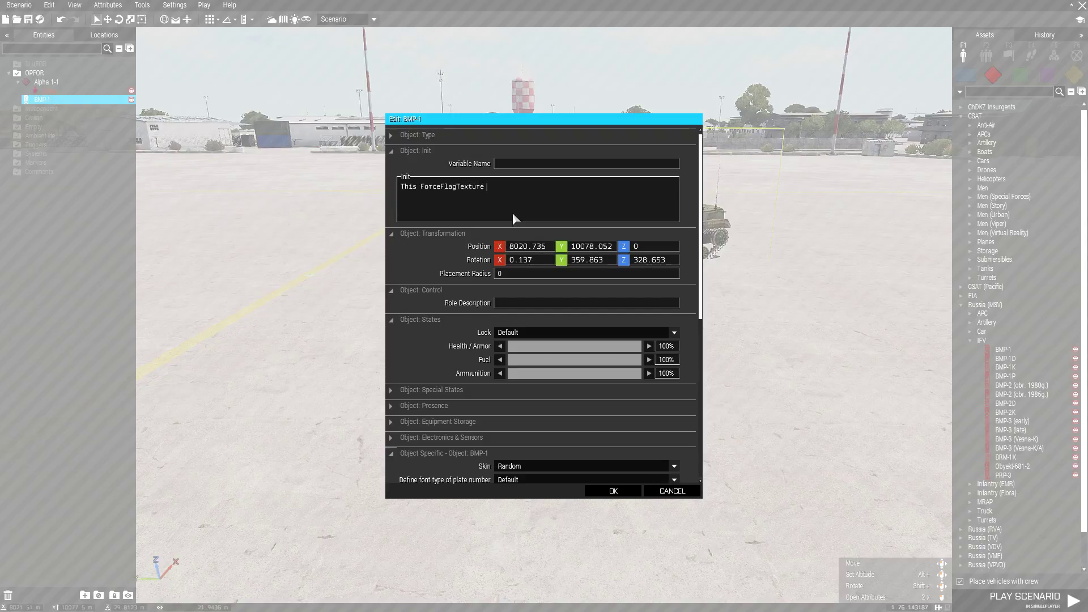
text(This ForceFlagTexture "\A3\Data_F\Flags\Flag_us_CO.paa")
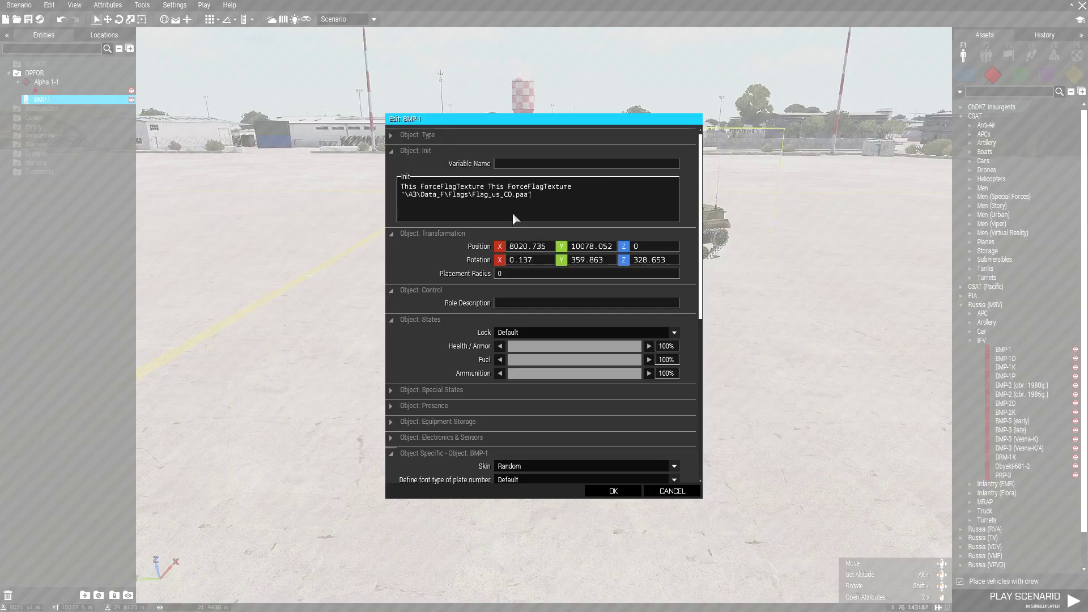
drag(487, 187, 579, 187)
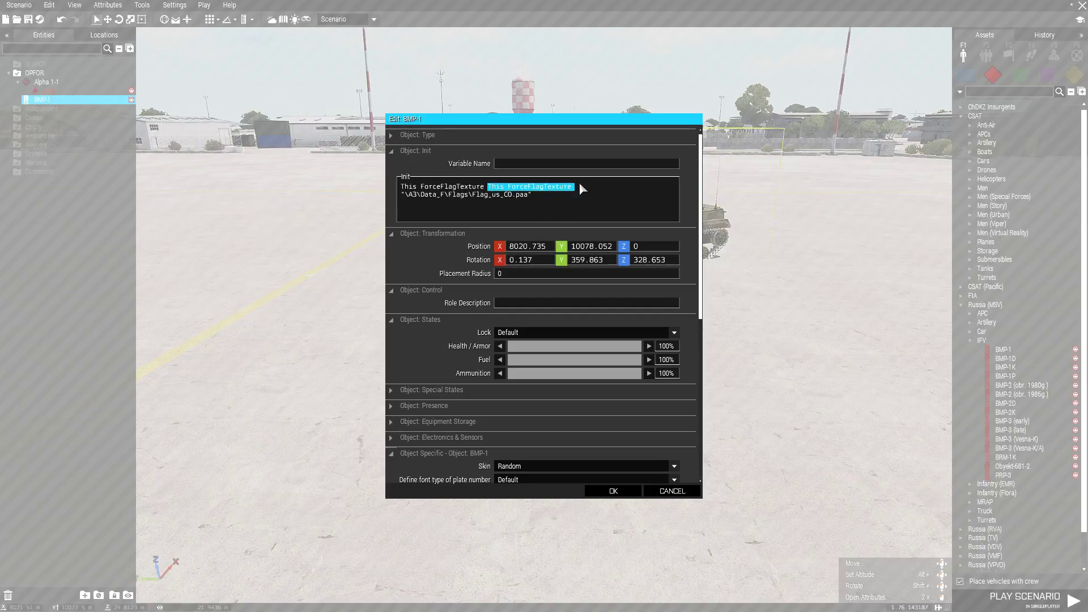
key(BackSpace)
key(Delete)
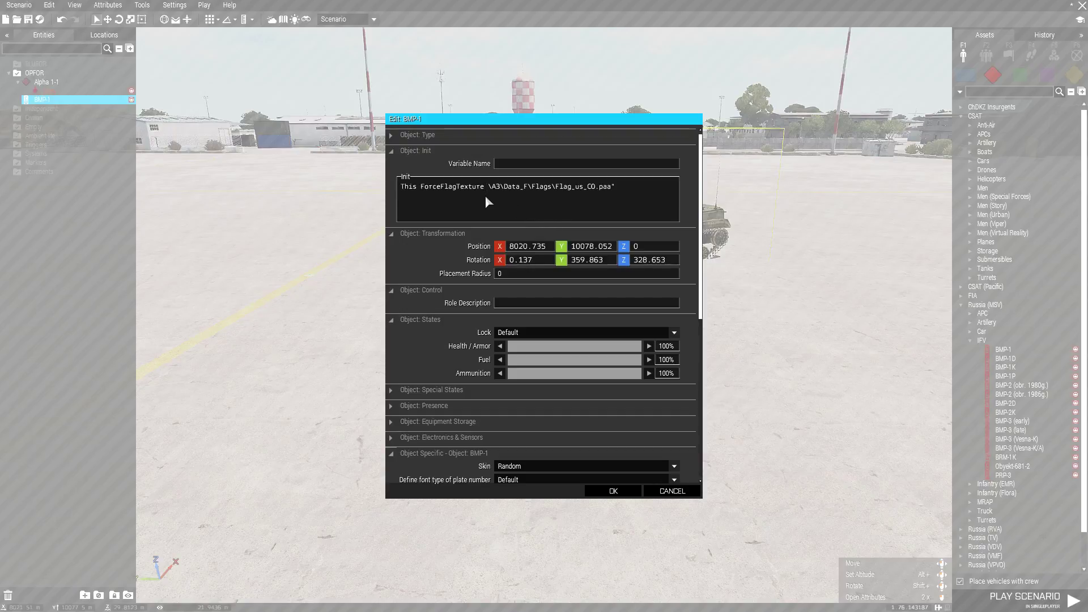
text(")
click(613, 491)
- Play the scenario, walk around the BMP-1 to check the flag on its antenna, and return to the Eden editor
click(1029, 599)
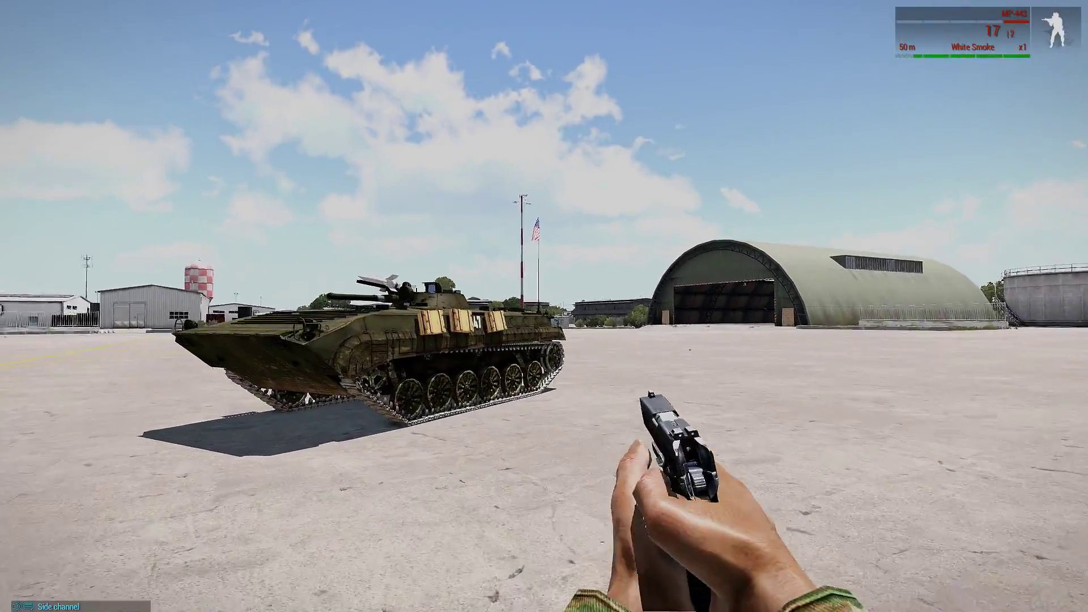
key(w)
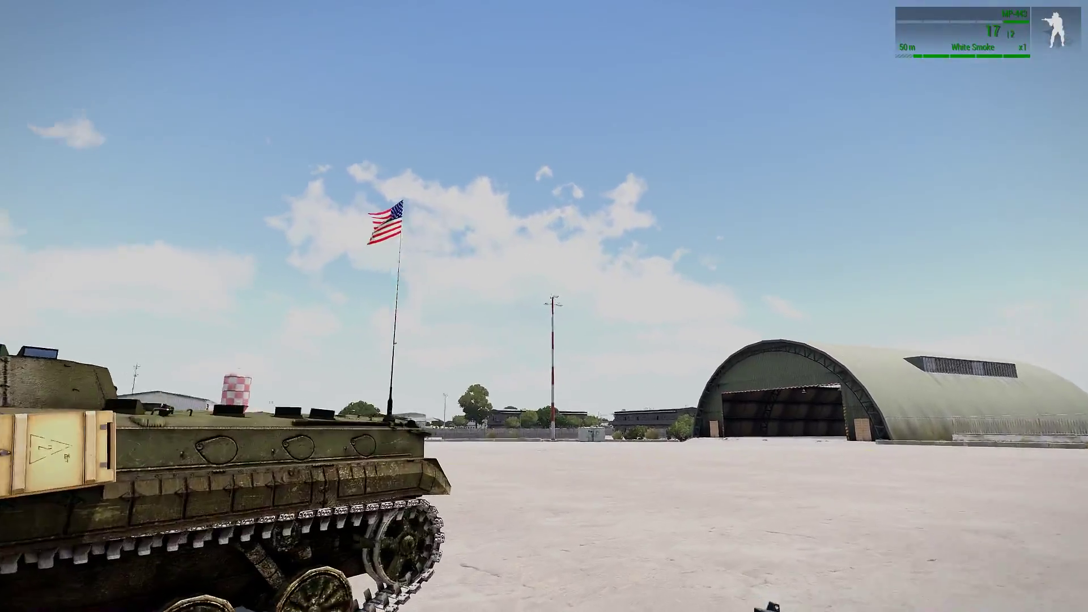
key(w)
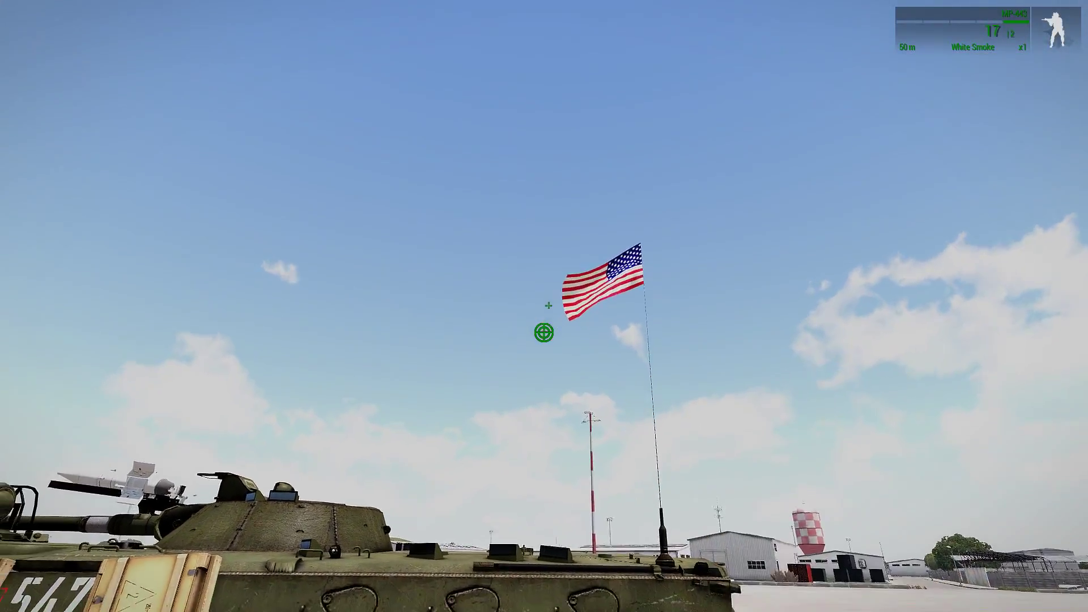
key(s)
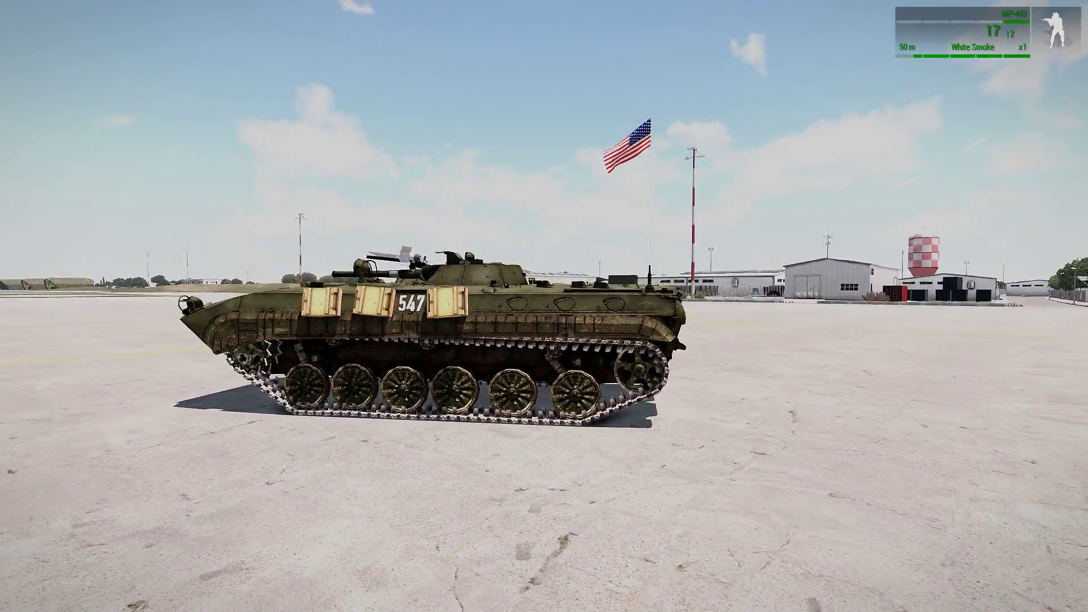
key(w)
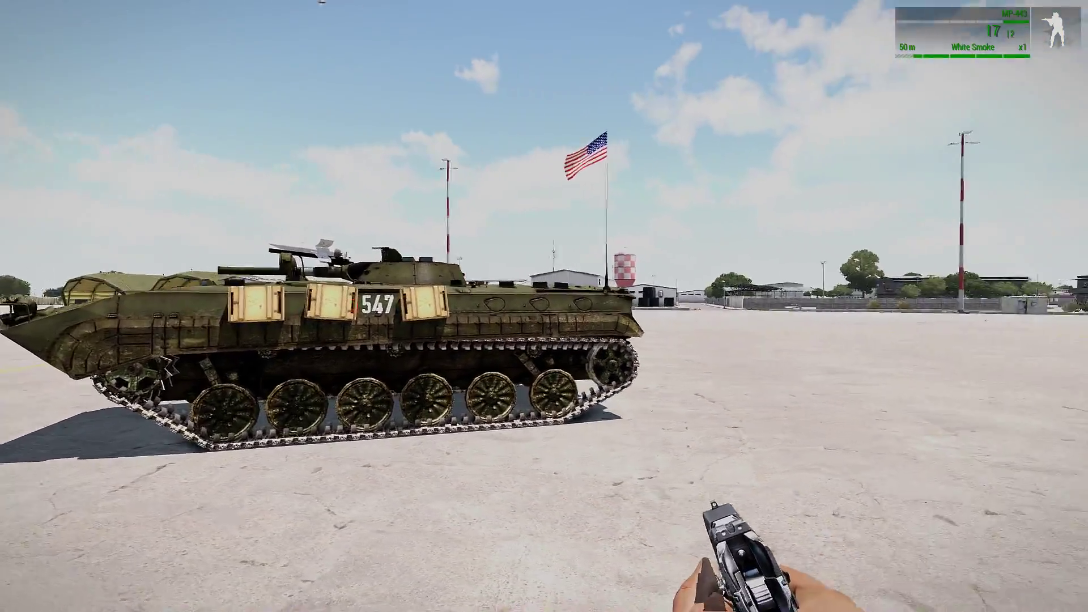
key(a)
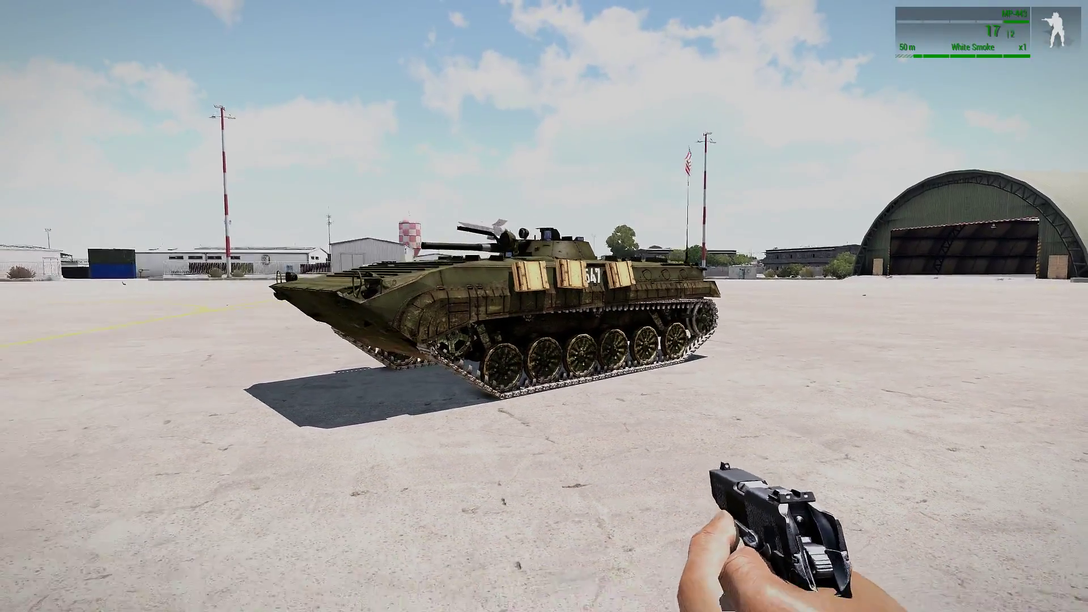
key(s)
key(Escape)
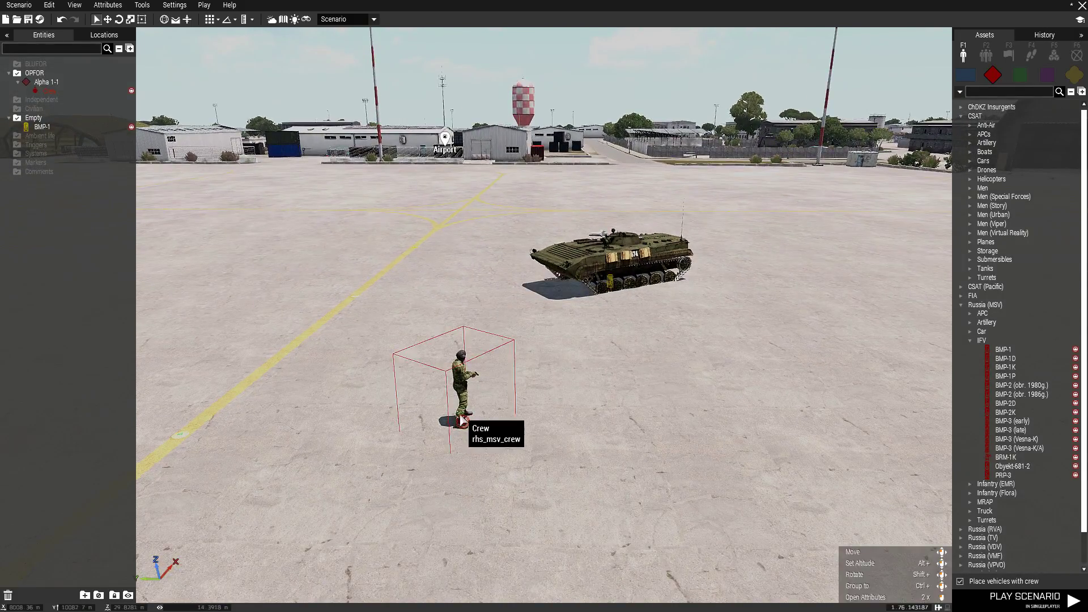
click(463, 421)
click(541, 447)
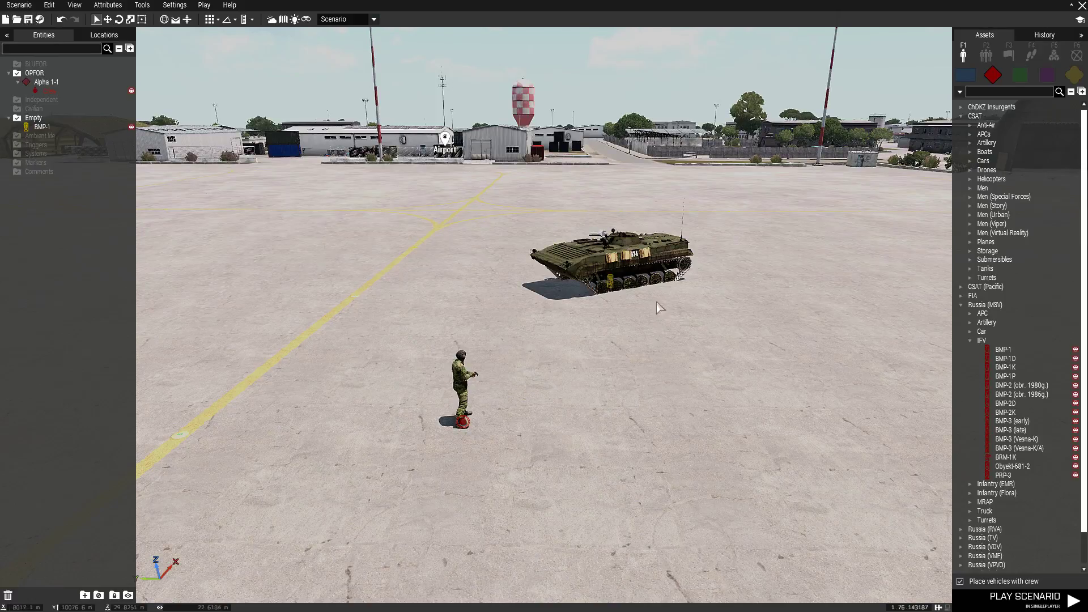
click(659, 273)
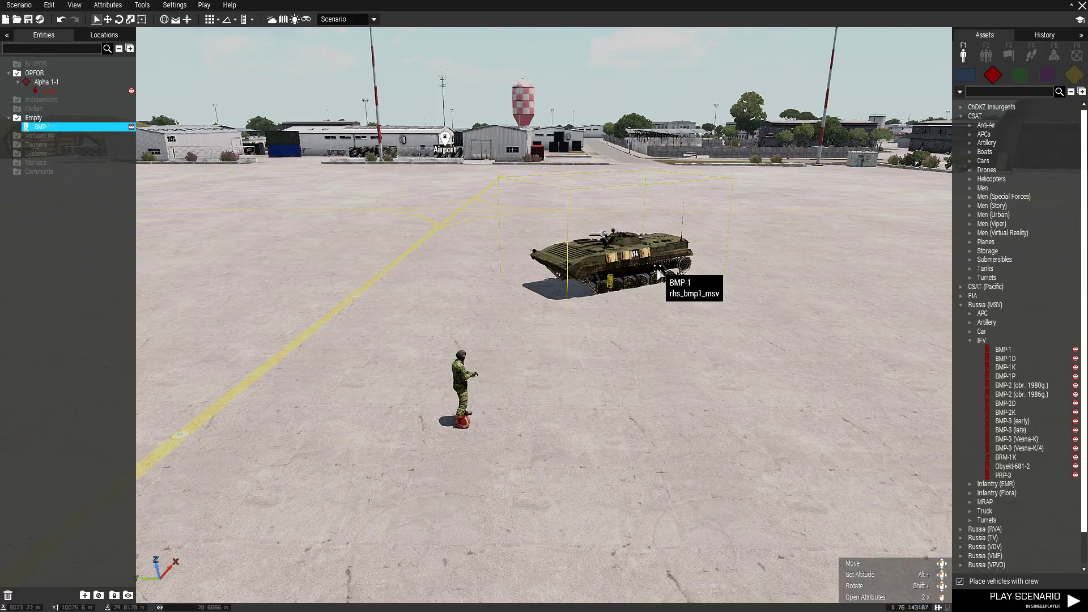
click(640, 384)
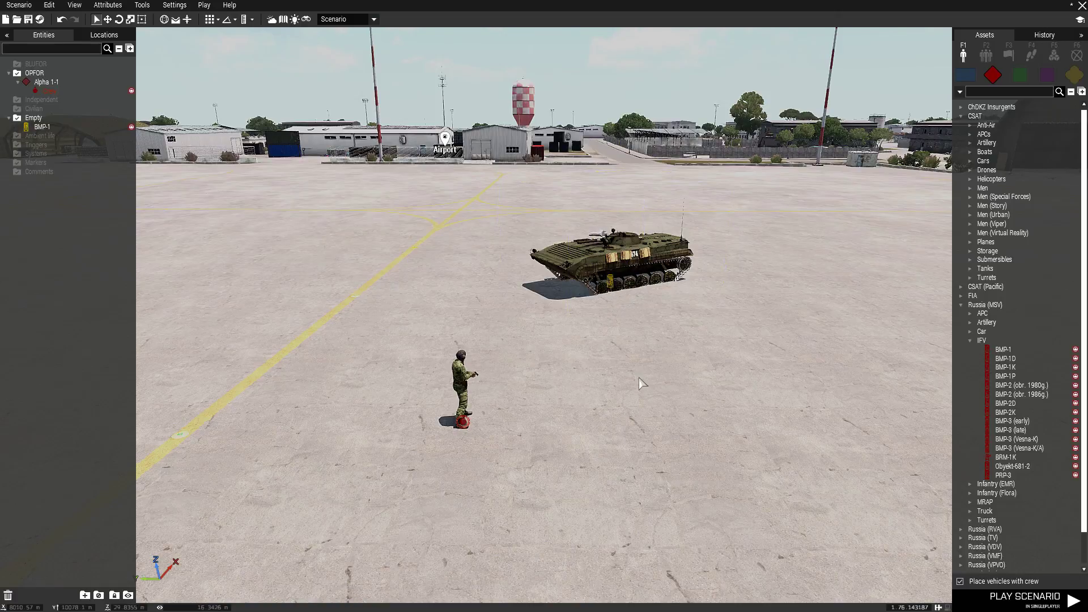
- Place a Flag (Russian Federation) prop from the Signs flags on the apron beside the BMP-1
click(1074, 74)
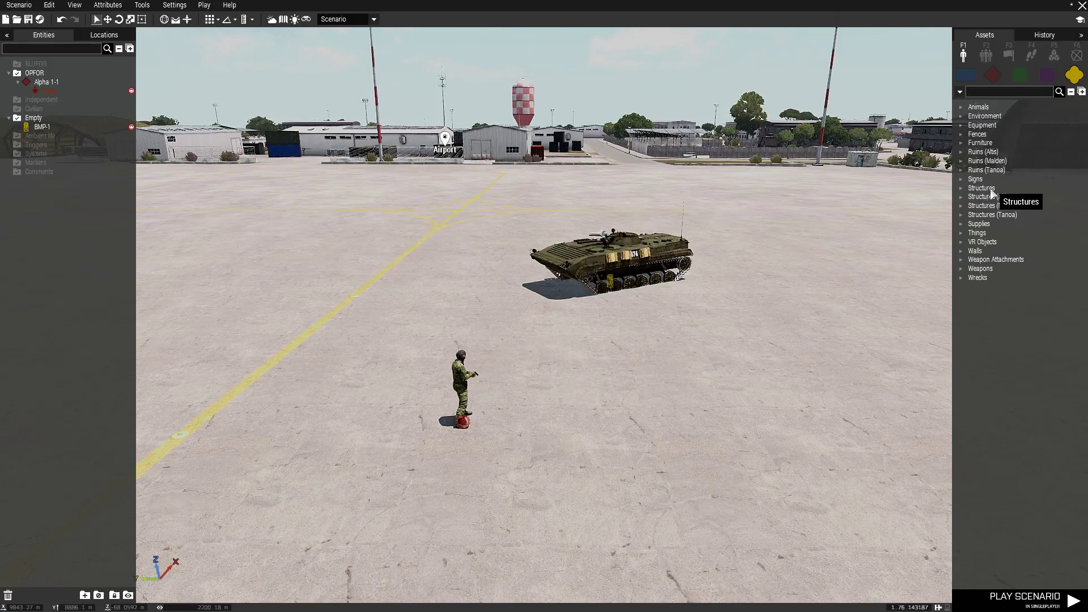
click(961, 179)
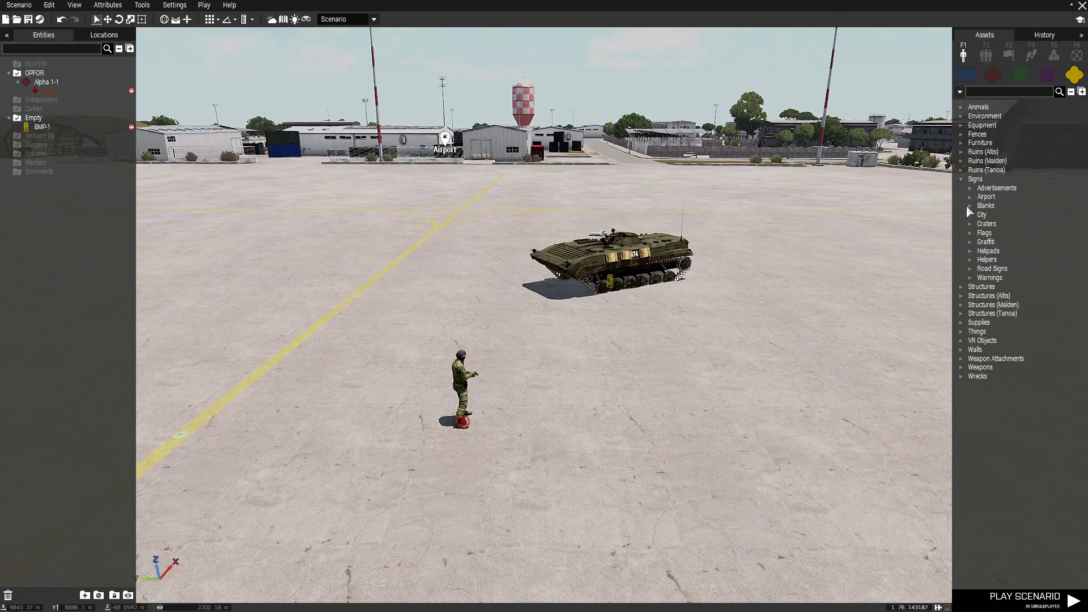
click(969, 233)
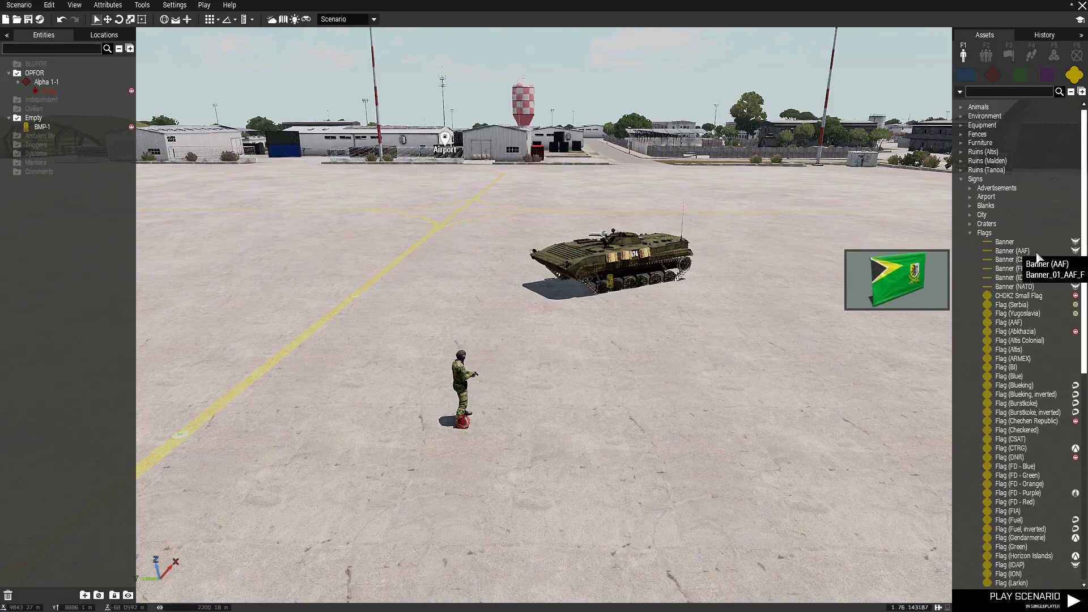
scroll(1036, 272, down, 5)
scroll(1040, 281, down, 2)
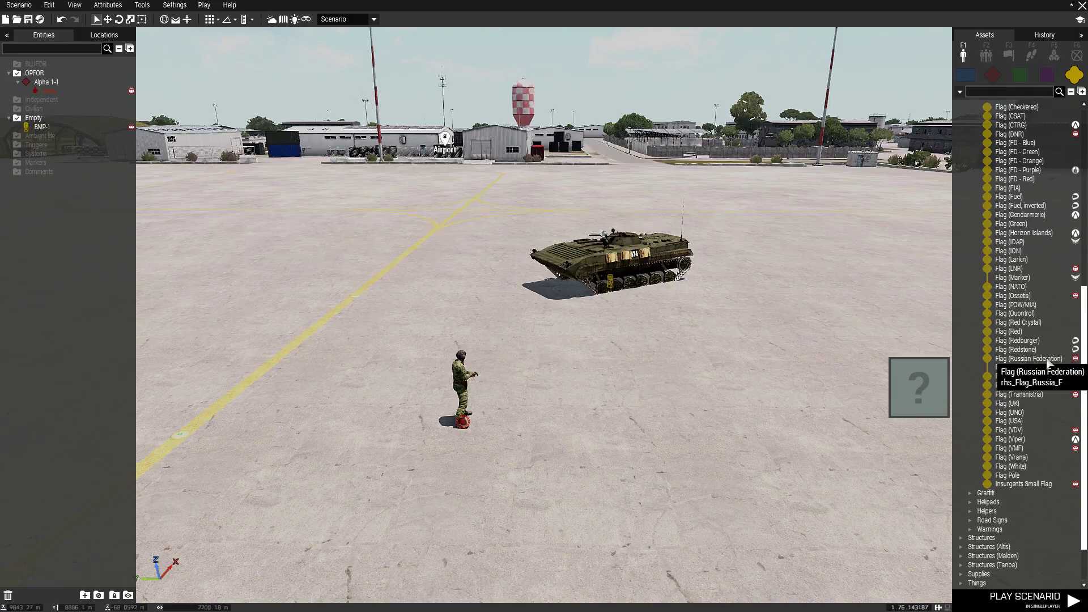
click(1047, 360)
key(a)
click(460, 275)
- Open the placed Russian Federation flag in the Config Viewer and locate its rhs_Flag_Russia_F class and subclasses
key(w)
key(a)
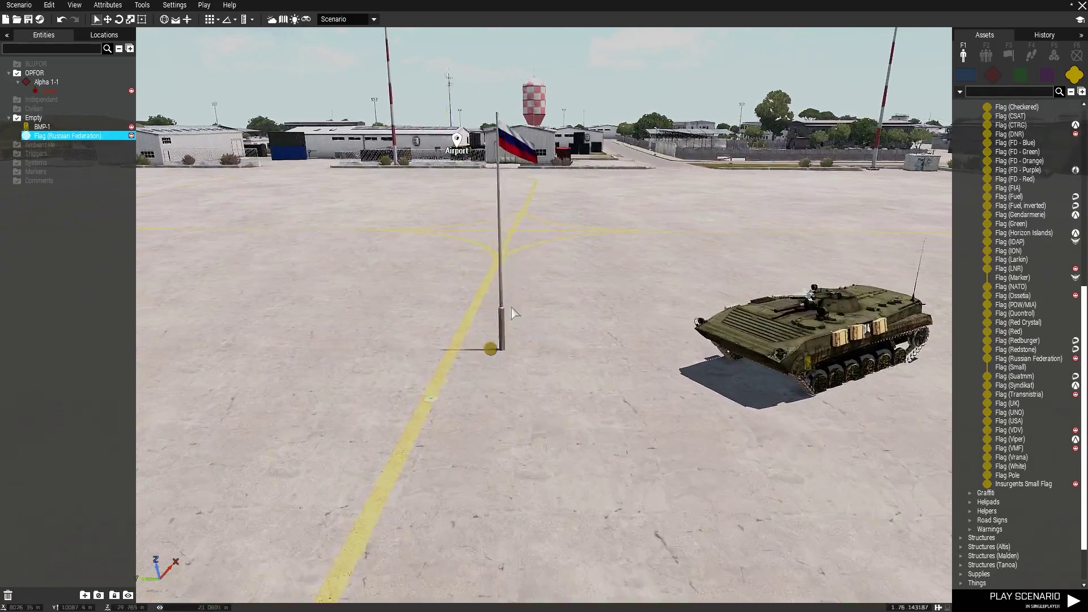
right_drag(507, 378, 555, 372)
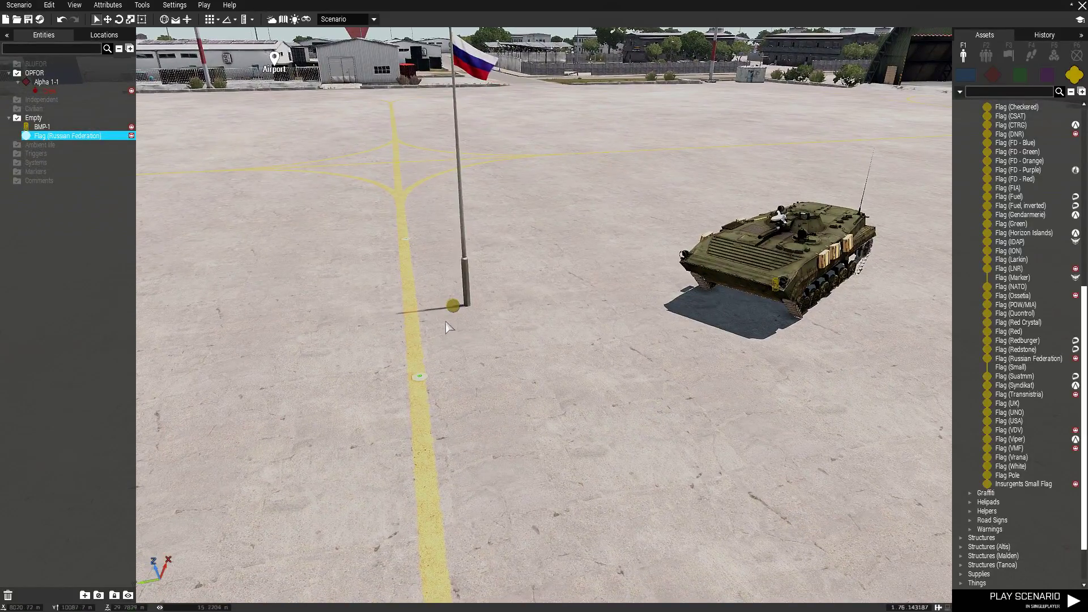
key(w)
key(a)
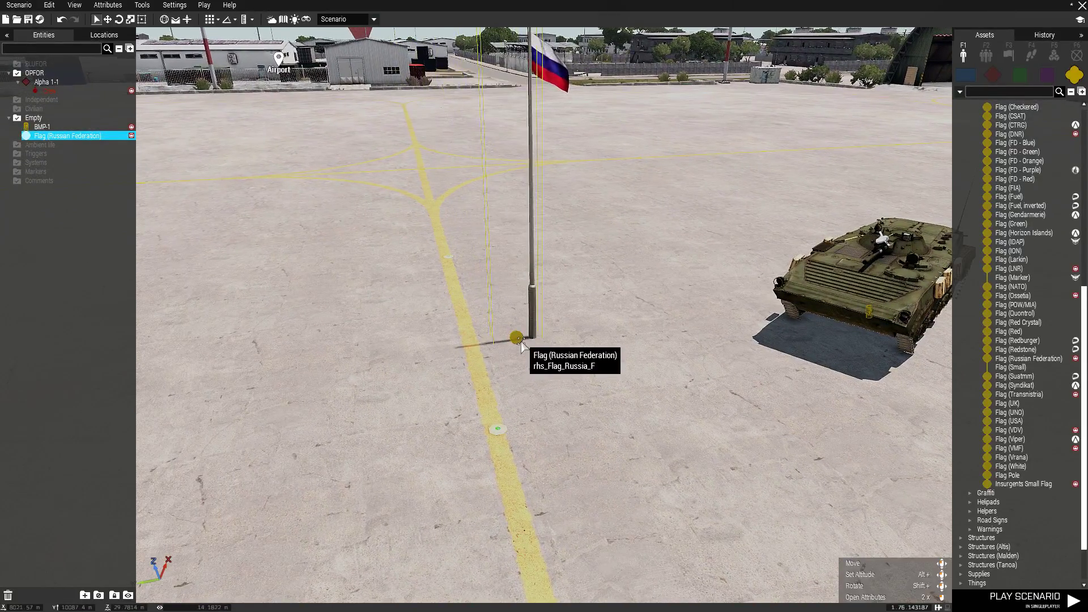
key(s)
right_click(521, 343)
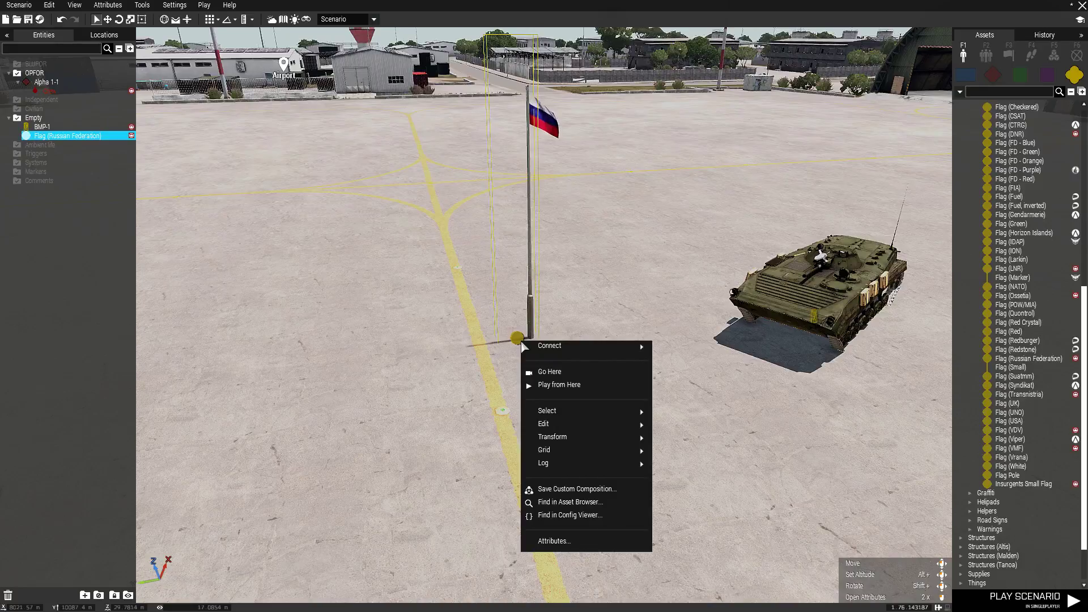
click(628, 526)
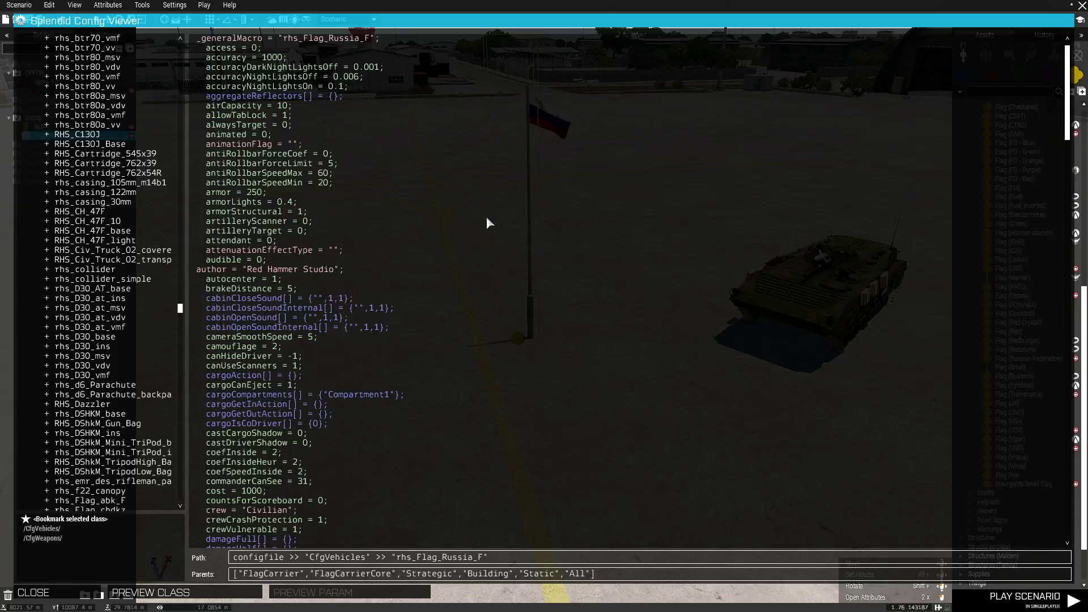
scroll(158, 305, down, 10)
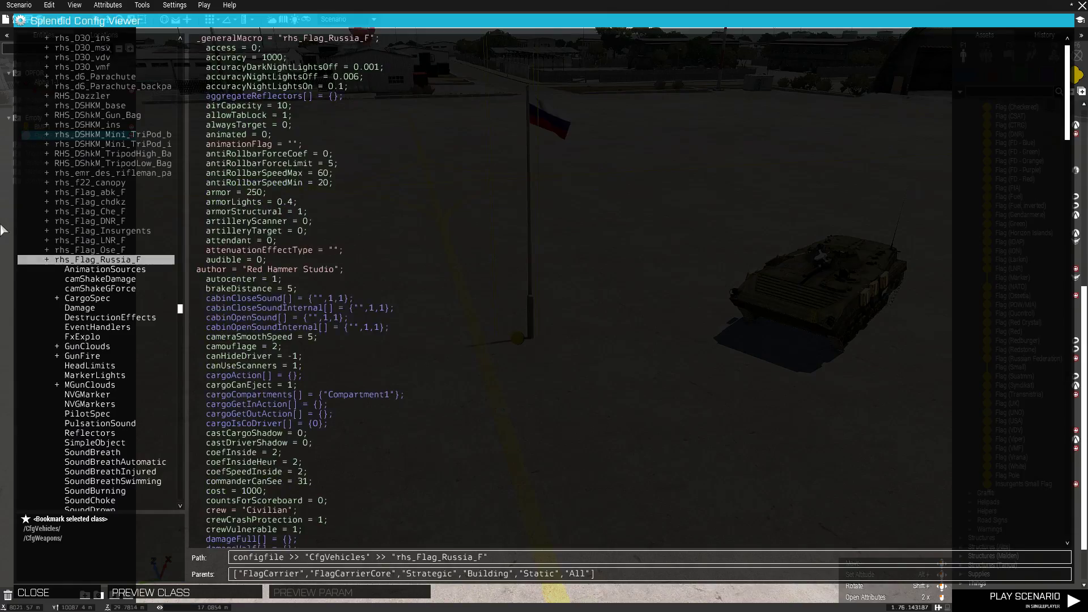
scroll(65, 232, down, 3)
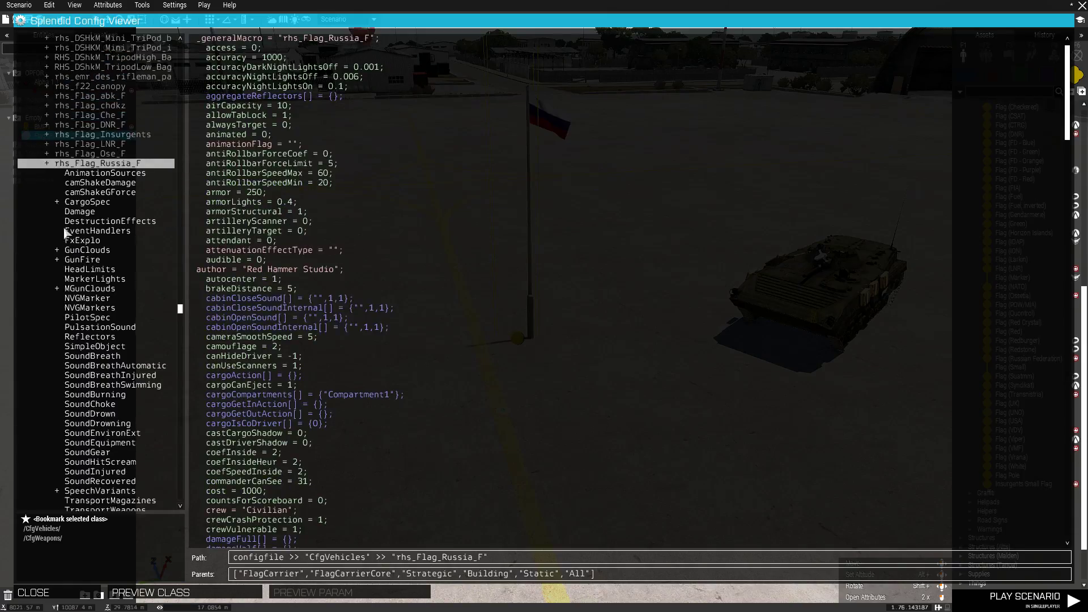
scroll(65, 232, down, 1)
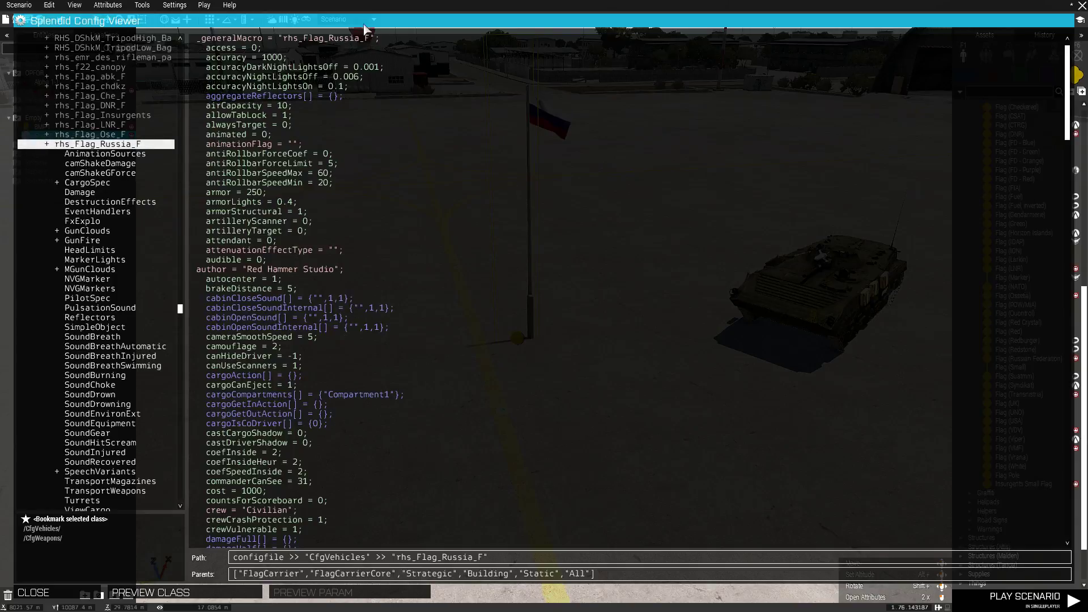
- Look through the subclasses of rhs_Flag_Russia_F for the flag texture path and select the init entry under EventHandlers
click(71, 155)
click(93, 165)
click(97, 173)
click(96, 182)
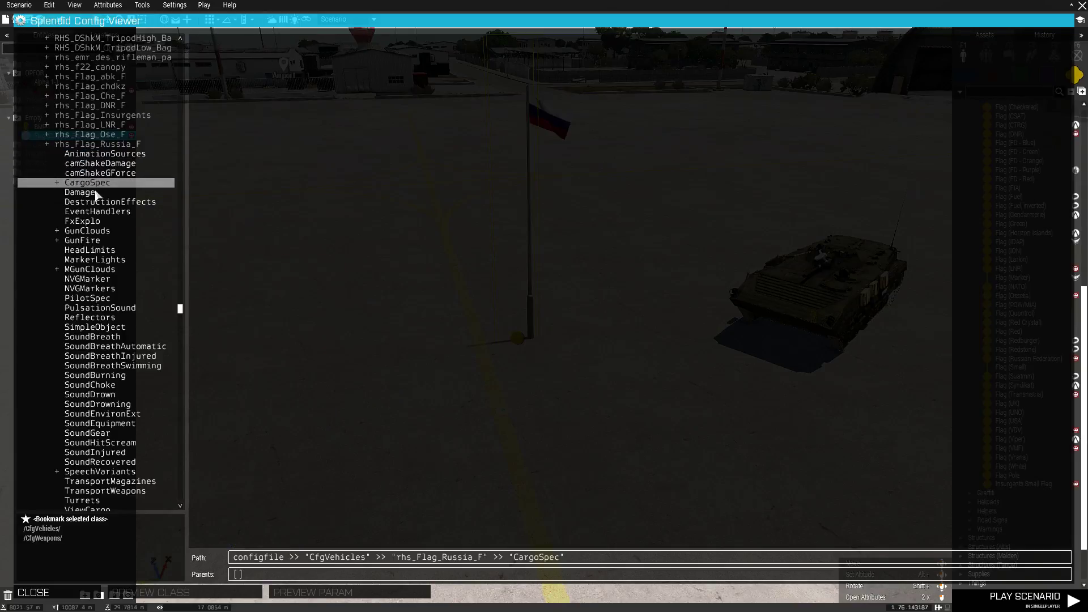
click(95, 193)
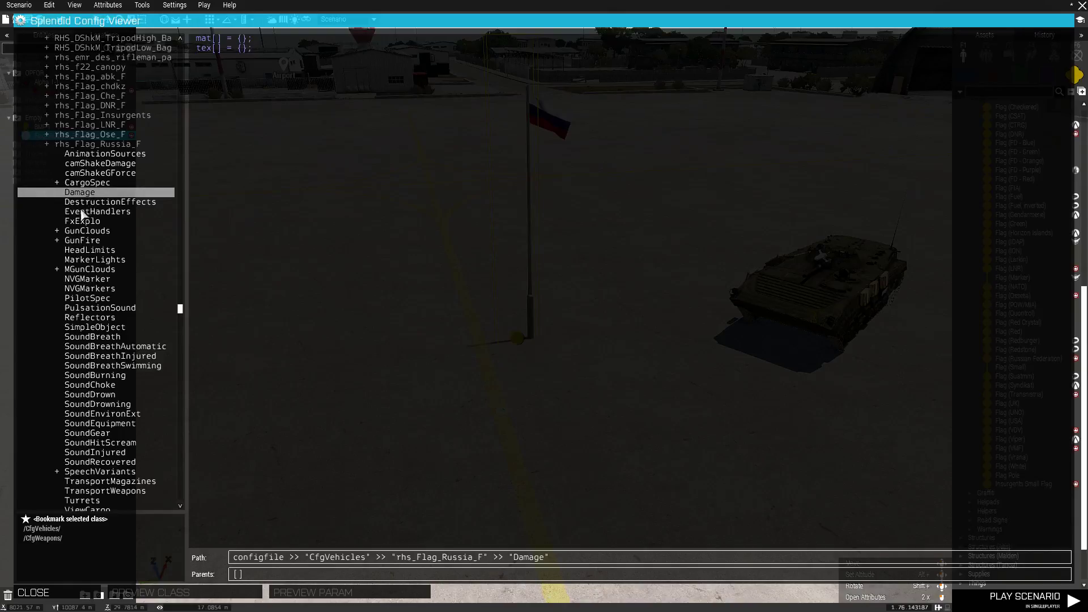
click(120, 212)
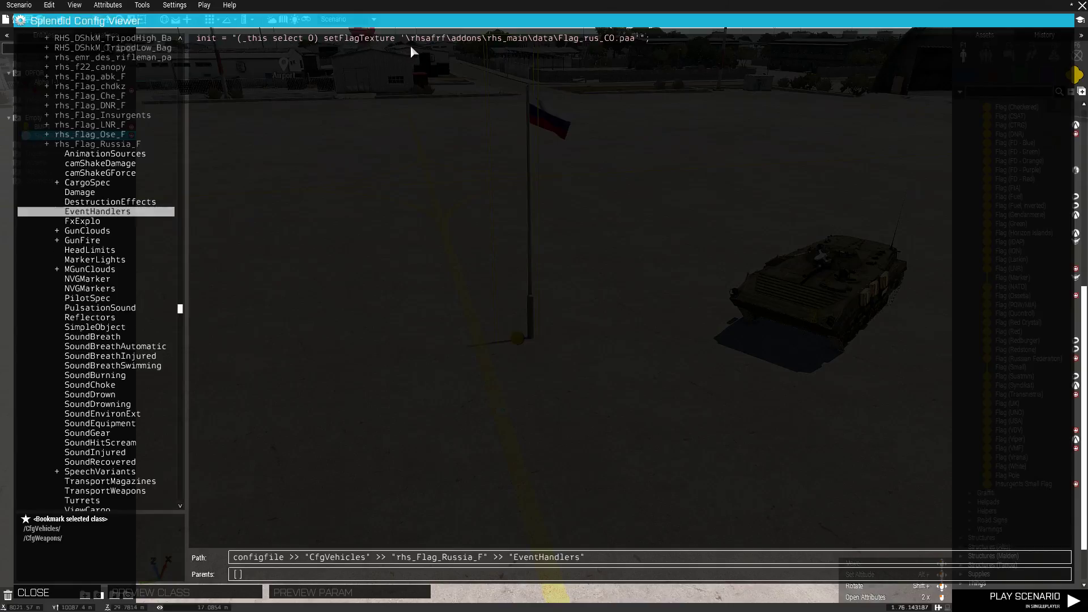
click(601, 41)
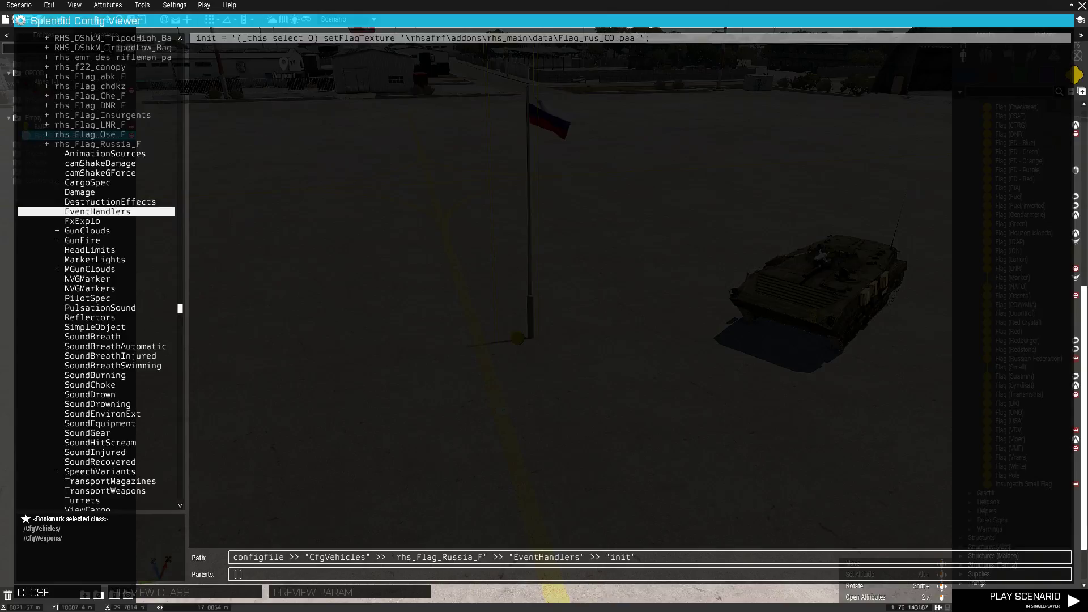
- In Notepad, paste the init line, trim it to the path "\rhsafrf\addons\rhs_main\data\Flag_rus_CO.paa" in double quotes, and copy that path
key(alt+Tab)
text(init = "(_this select 0) setFlagTexture '\rhsafrf\addons\rhs_main\data\Flag_rus_CO.paa'";)
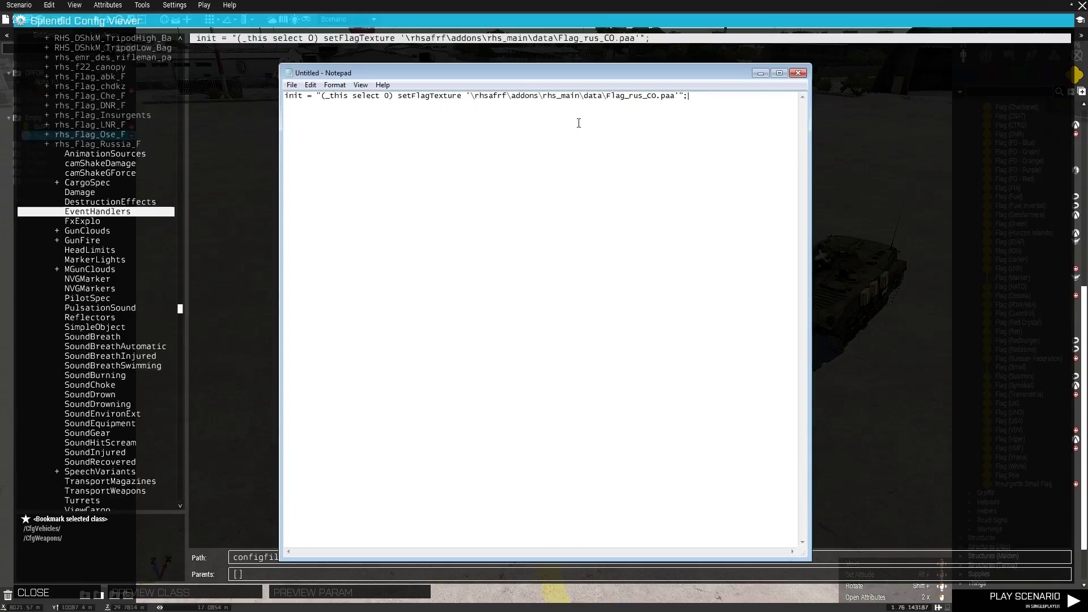
drag(520, 76, 601, 70)
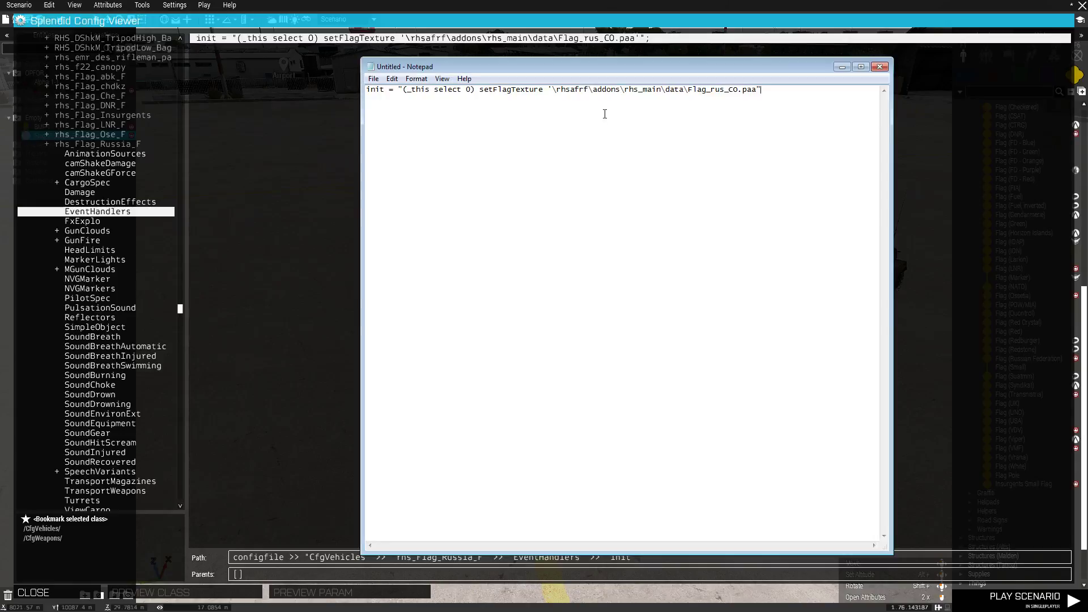
drag(548, 89, 366, 89)
key(BackSpace)
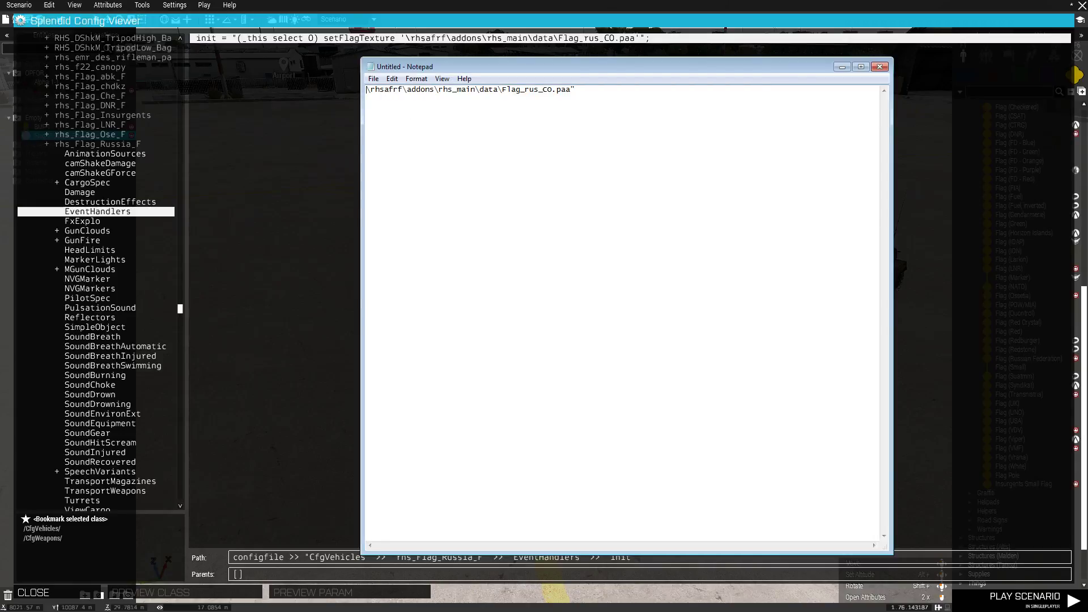
text(")
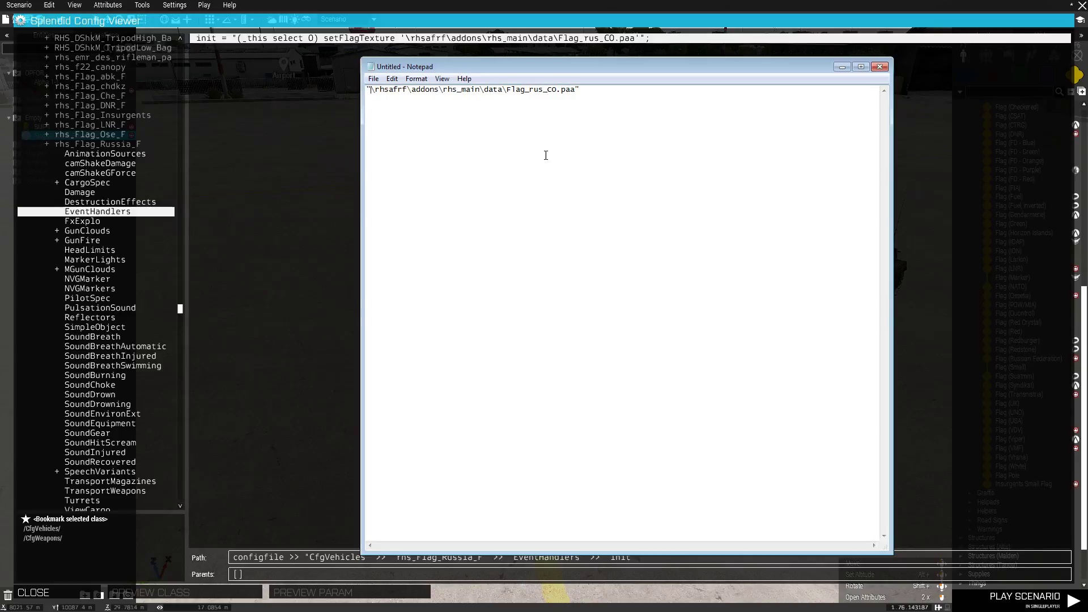
drag(608, 106, 424, 95)
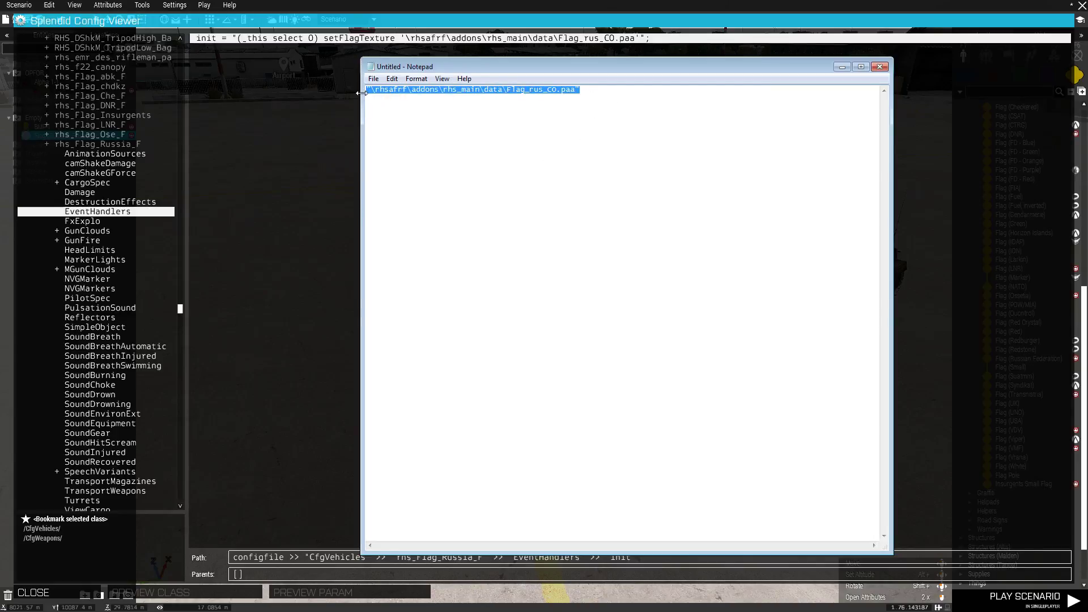
- Back in Arma 3, close the Config Viewer and set the BMP-1's ForceFlagTexture path in its Init to "\rhsafrf\addons\rhs_main\data\Flag_rus_CO.paa"
key(alt+Tab)
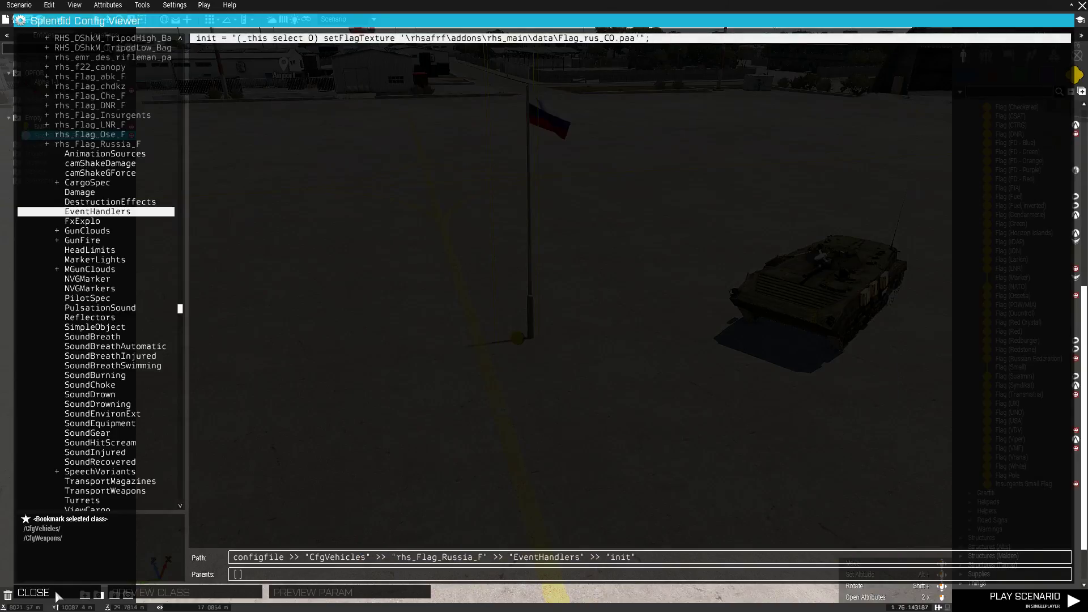
click(55, 592)
key(d)
double_click(496, 315)
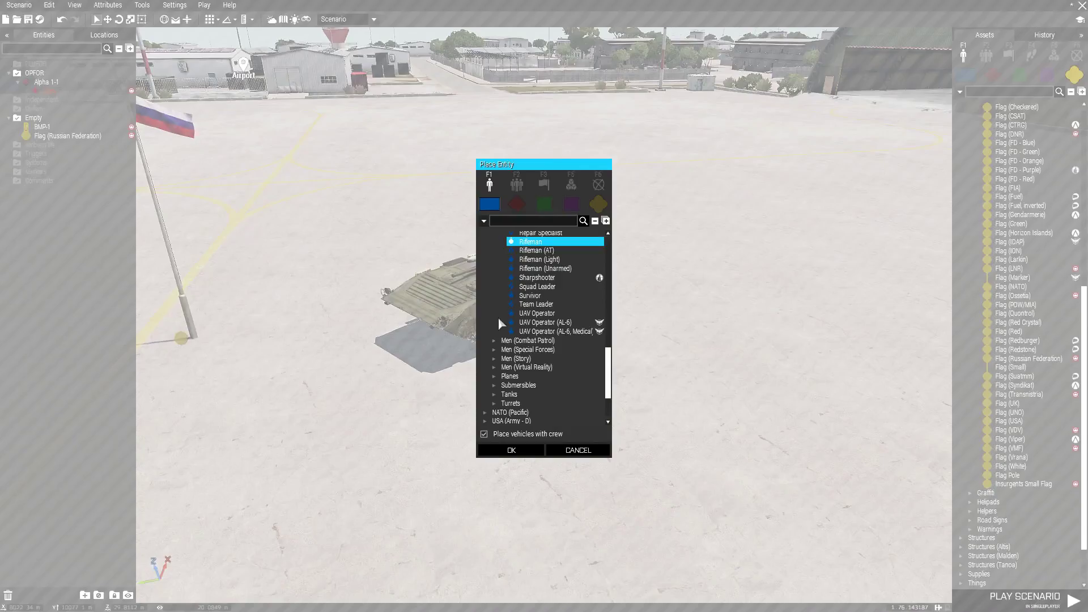
click(578, 450)
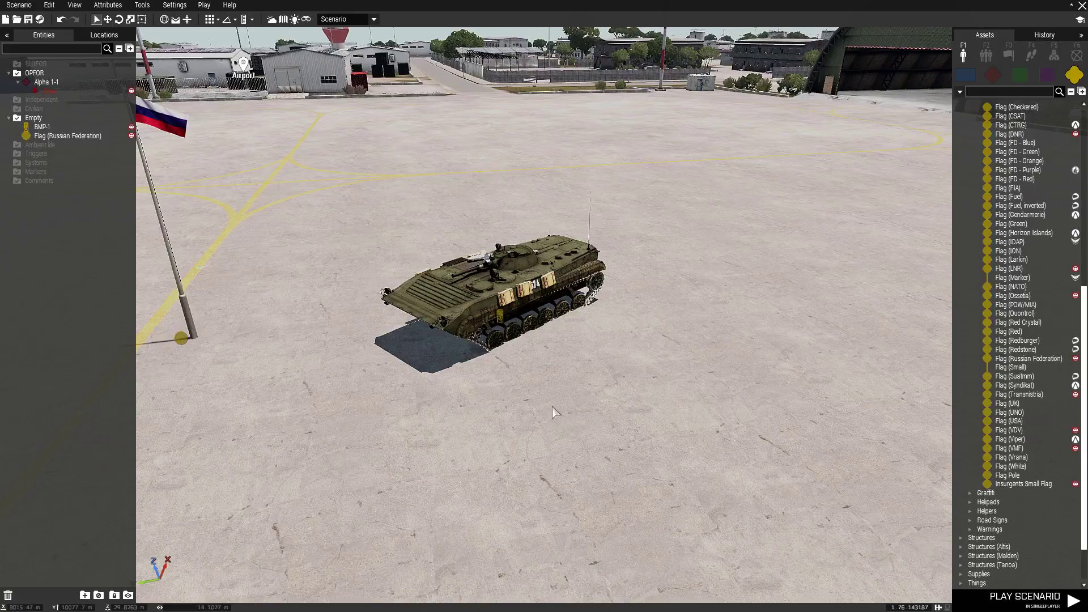
double_click(490, 338)
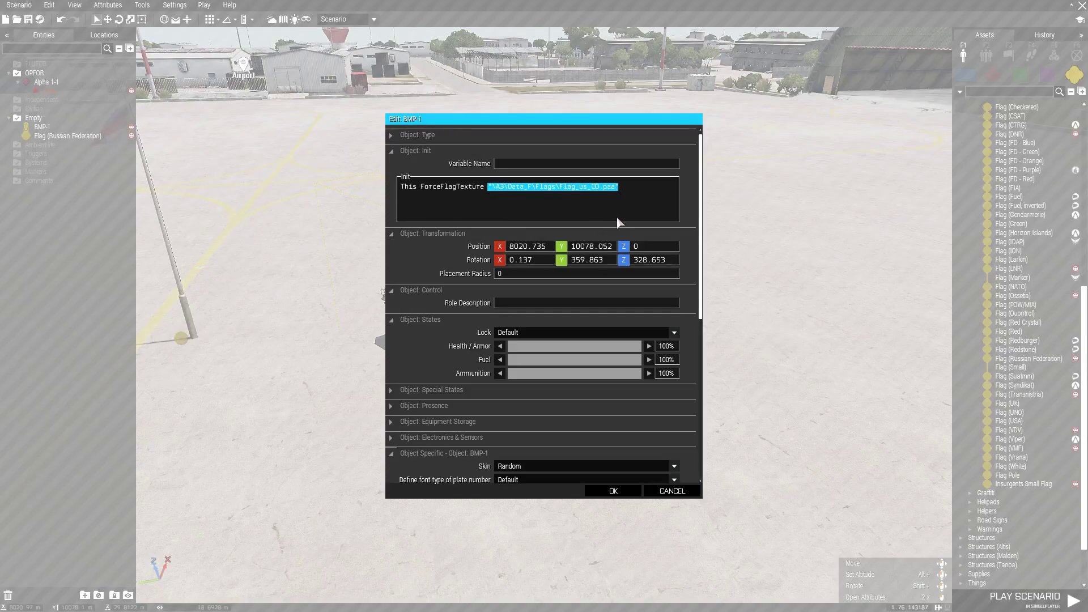
text("\rhsafrf\addons\rhs_main\data\Flag_rus_CO.paa")
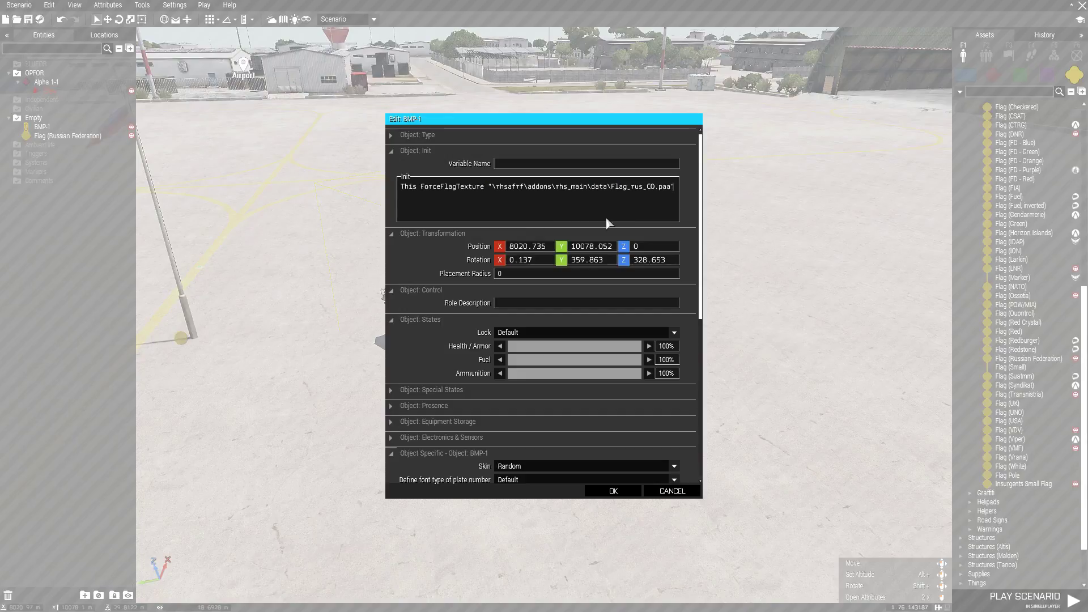
click(613, 491)
- Play the scenario, inspect the flag on the BMP-1's antenna from several distances, and return to the Eden editor
scroll(463, 304, down, 3)
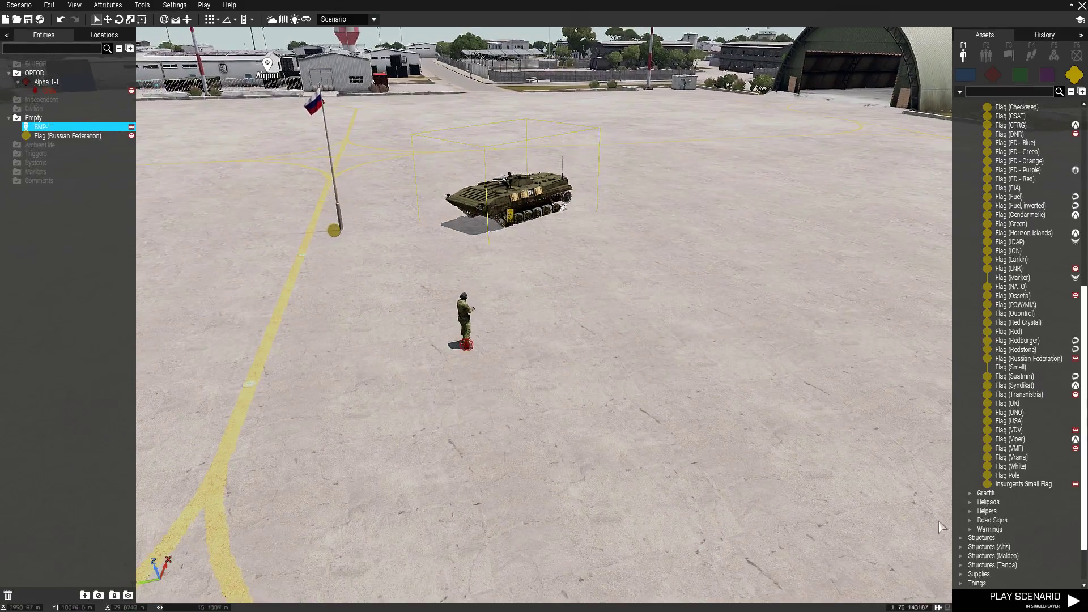
click(1024, 605)
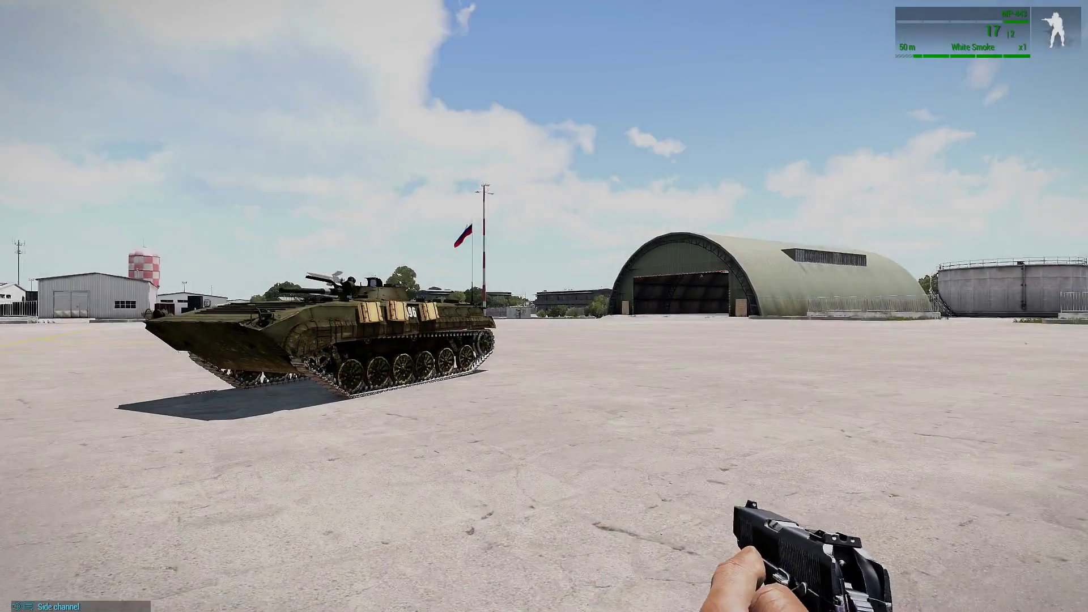
key(w)
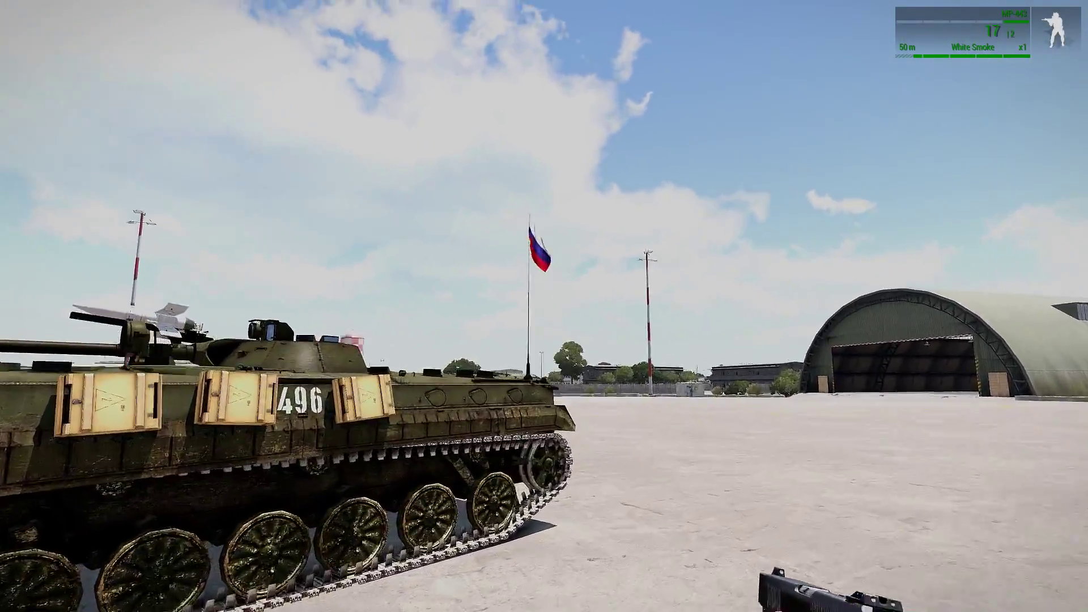
key(w)
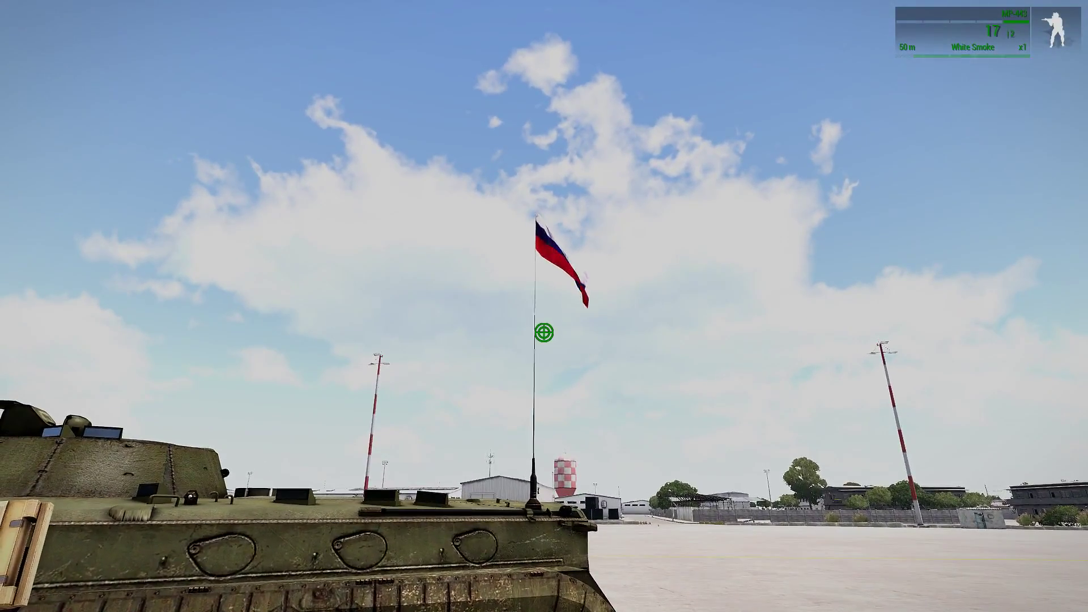
key(s)
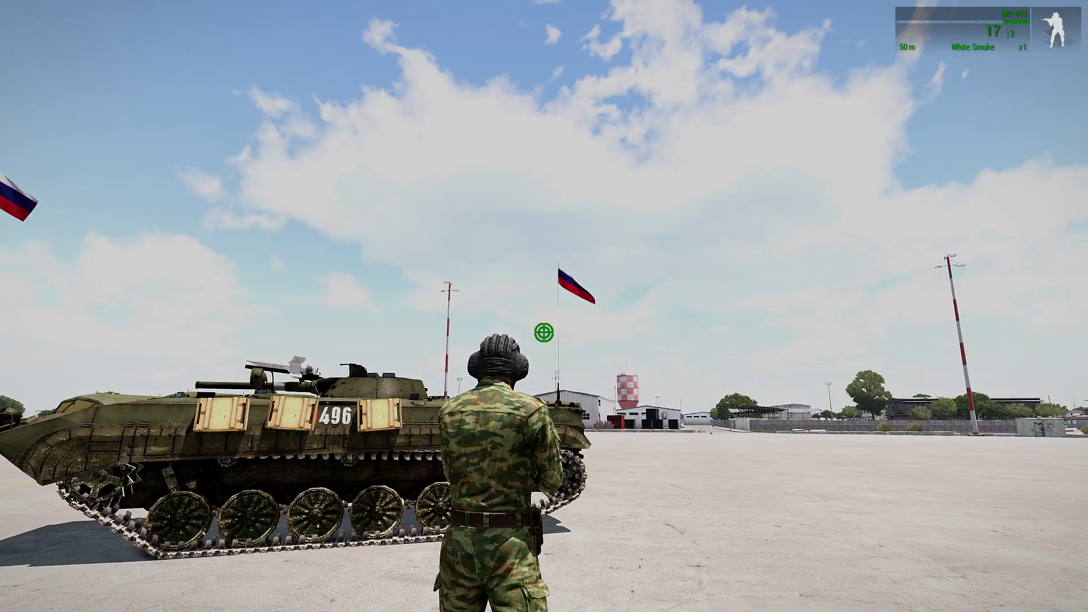
key(KP_Enter)
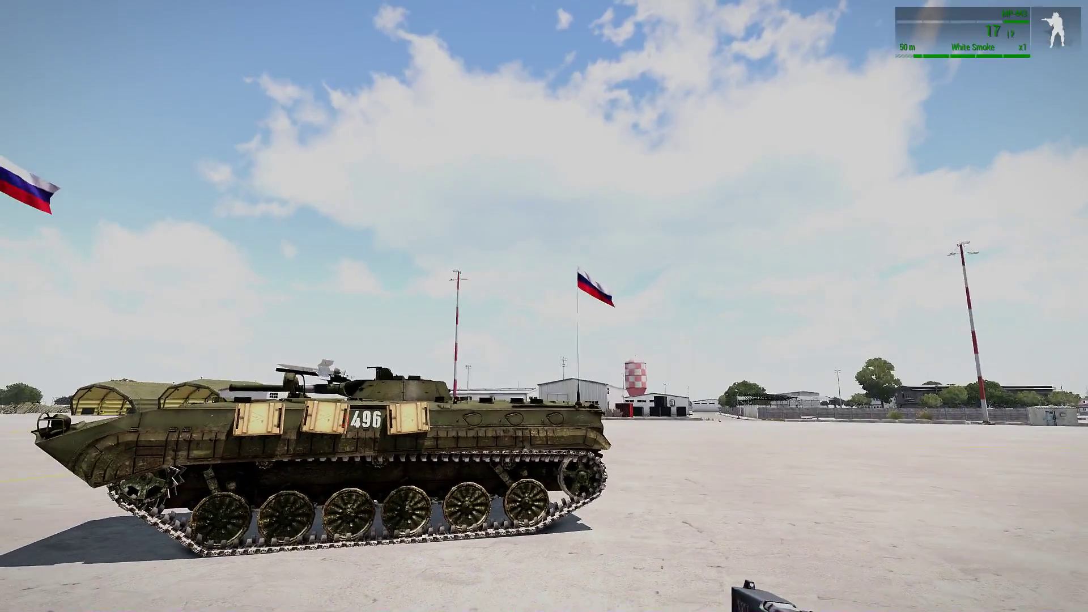
key(s)
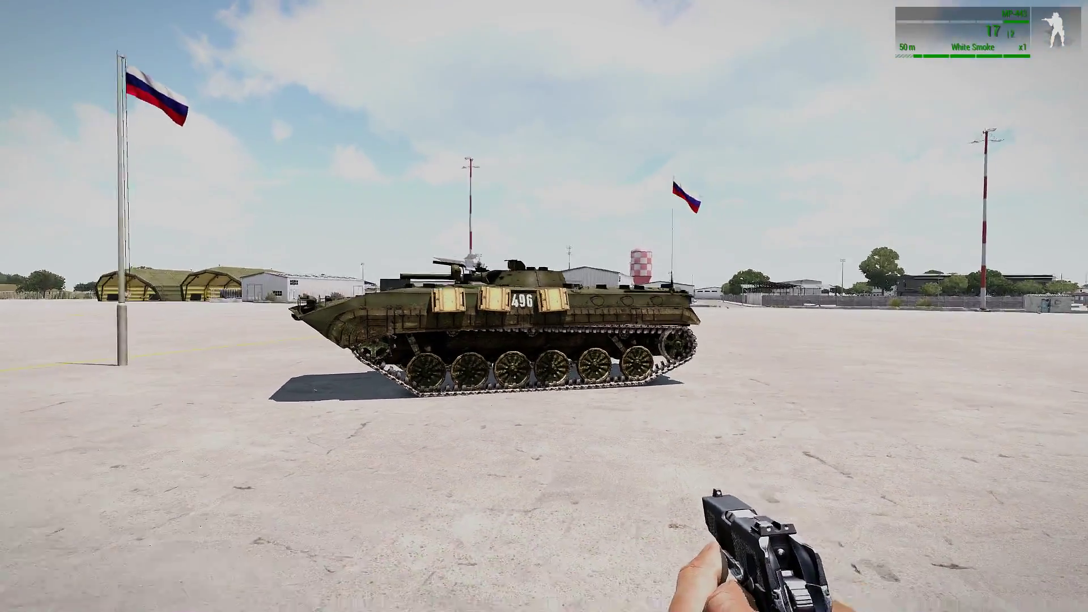
key(w)
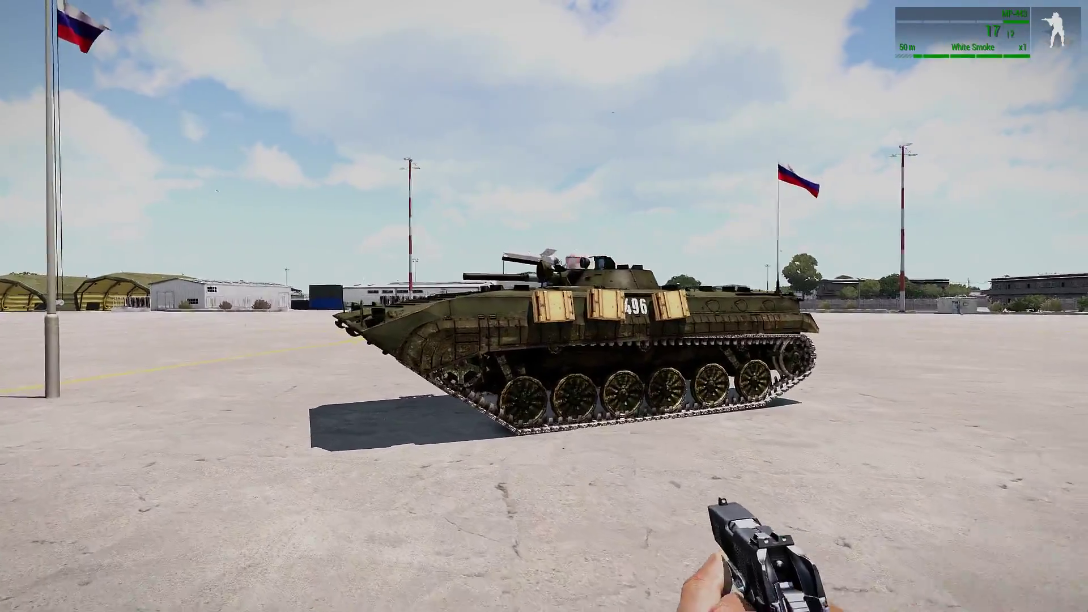
key(a)
key(Escape)
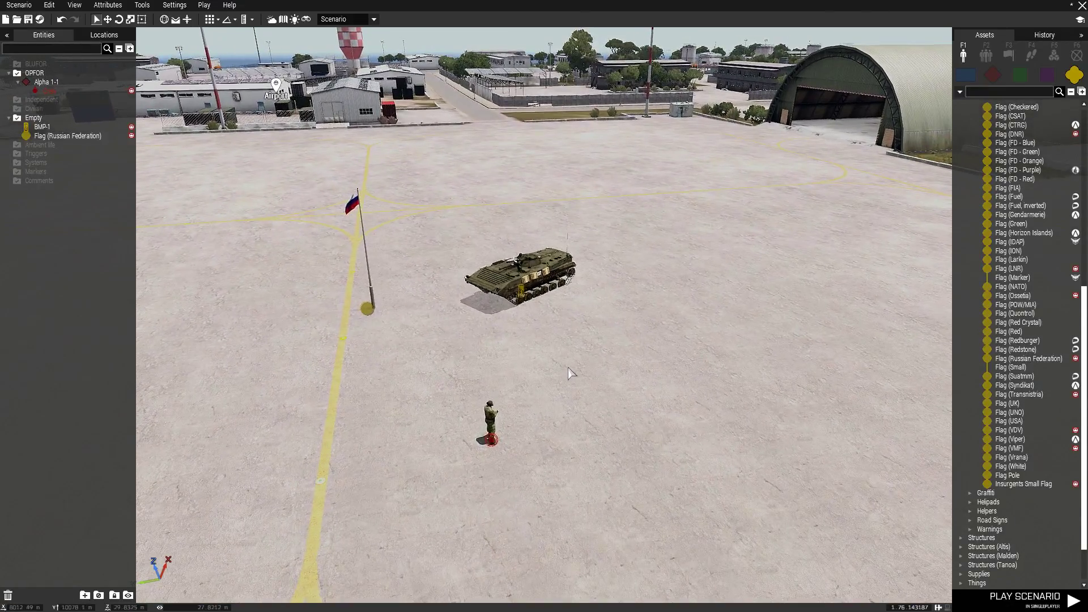
- Place a Flag (UNO) prop on the apron on the far side of the BMP-1 from the Russian flag
key(s)
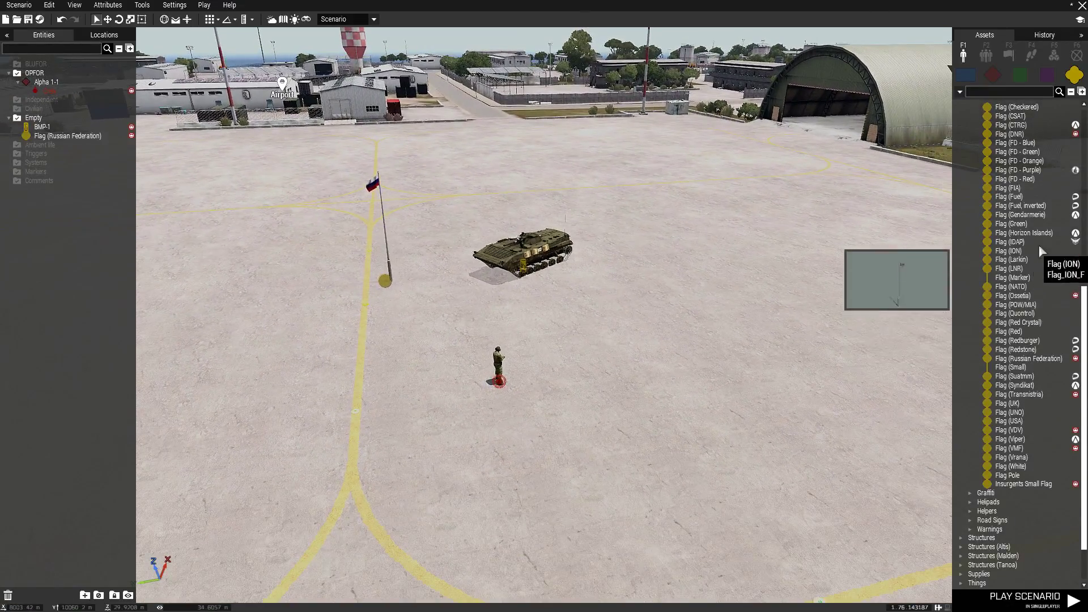
key(w)
scroll(995, 333, up, 4)
scroll(987, 343, down, 3)
scroll(987, 342, up, 6)
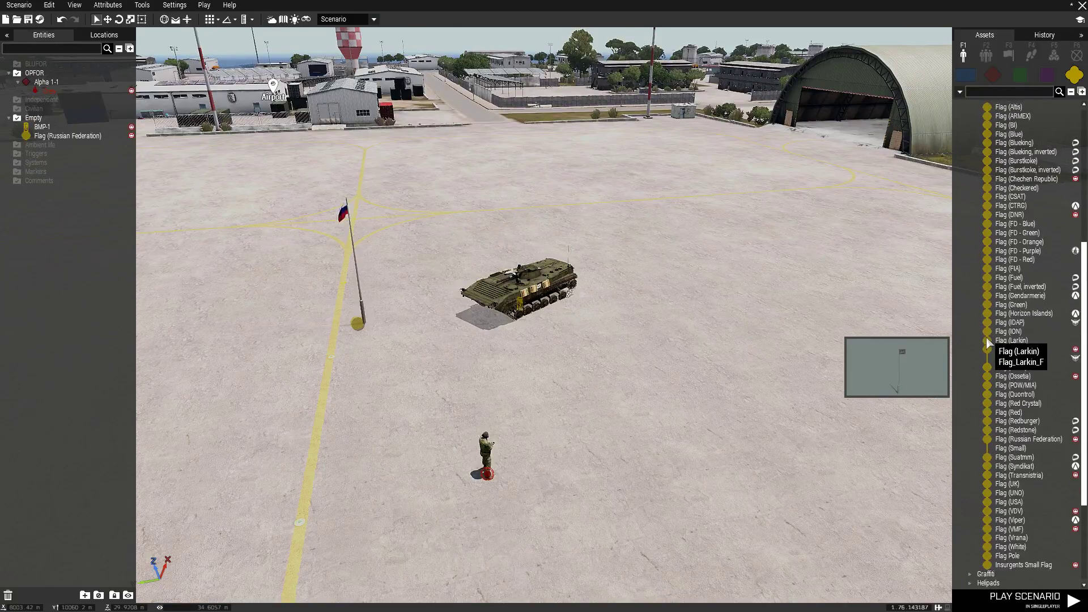
scroll(1001, 332, down, 5)
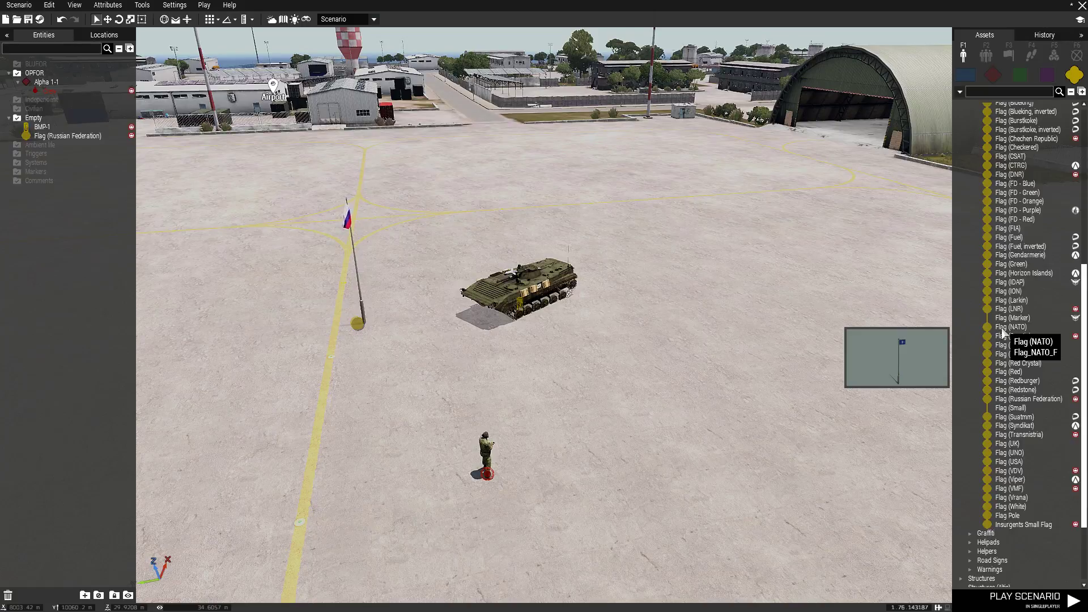
click(1009, 452)
key(d)
click(552, 316)
key(a)
key(s)
key(d)
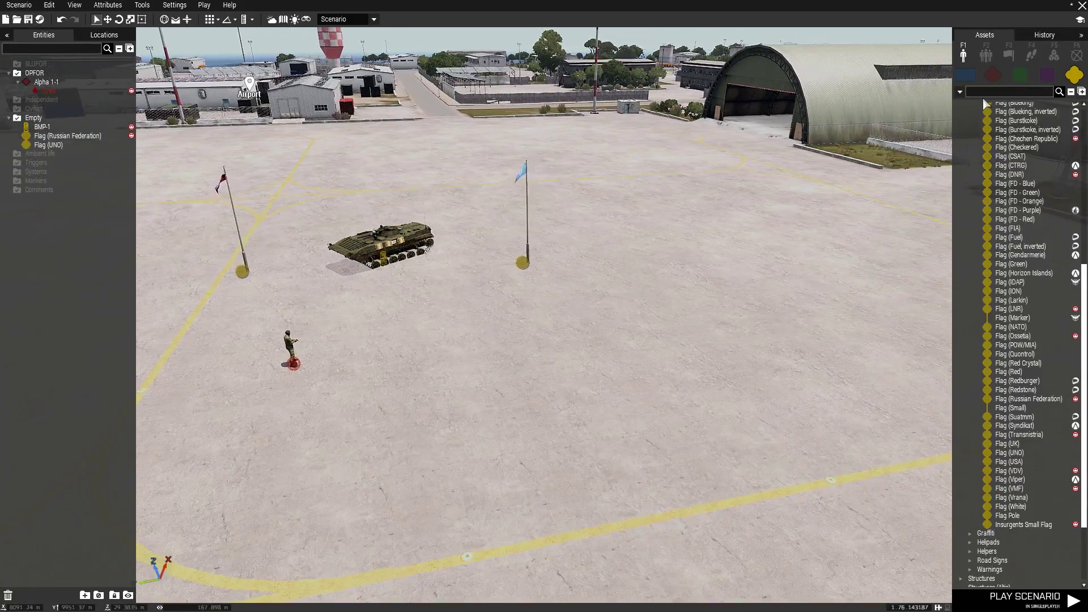
- Place a crewed BTR-70 from the Independent faction Chernarus (U.N. Peacekeepers) on the apron beside the UNO flag
key(w)
click(1020, 80)
click(962, 106)
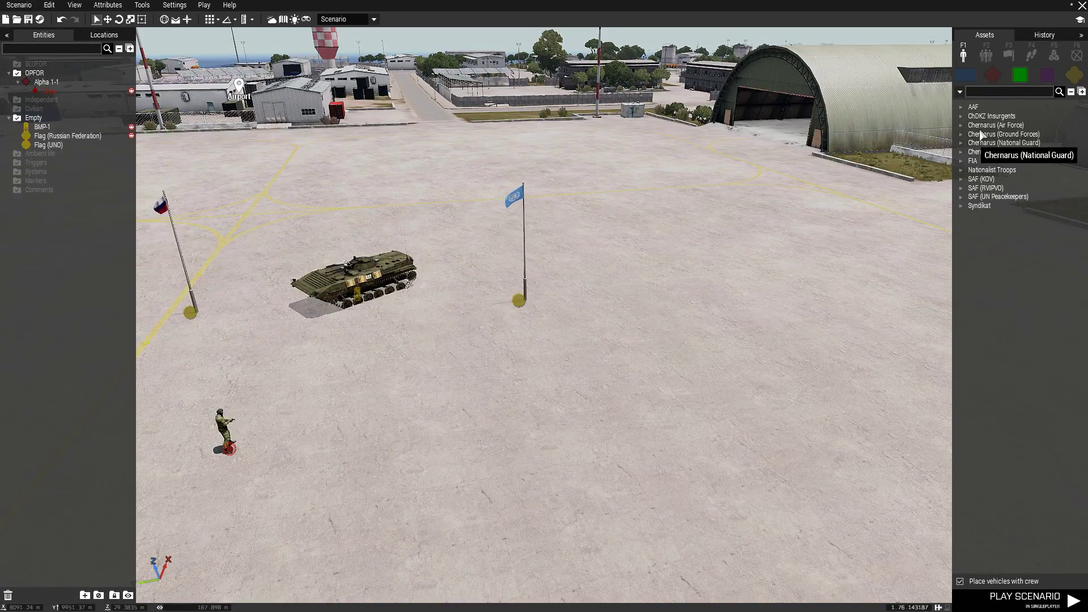
key(a)
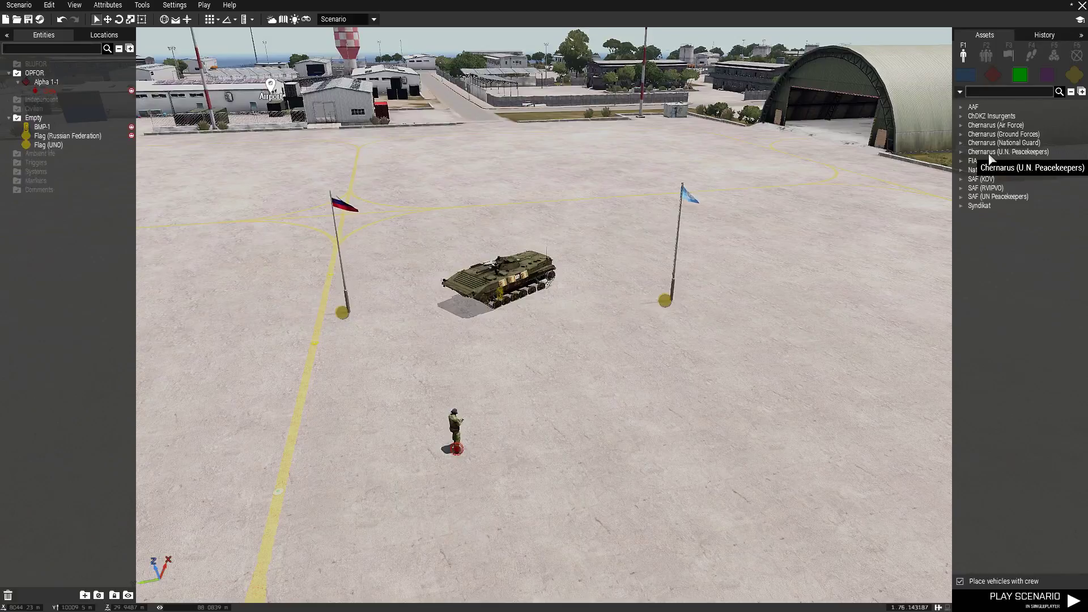
click(959, 150)
key(d)
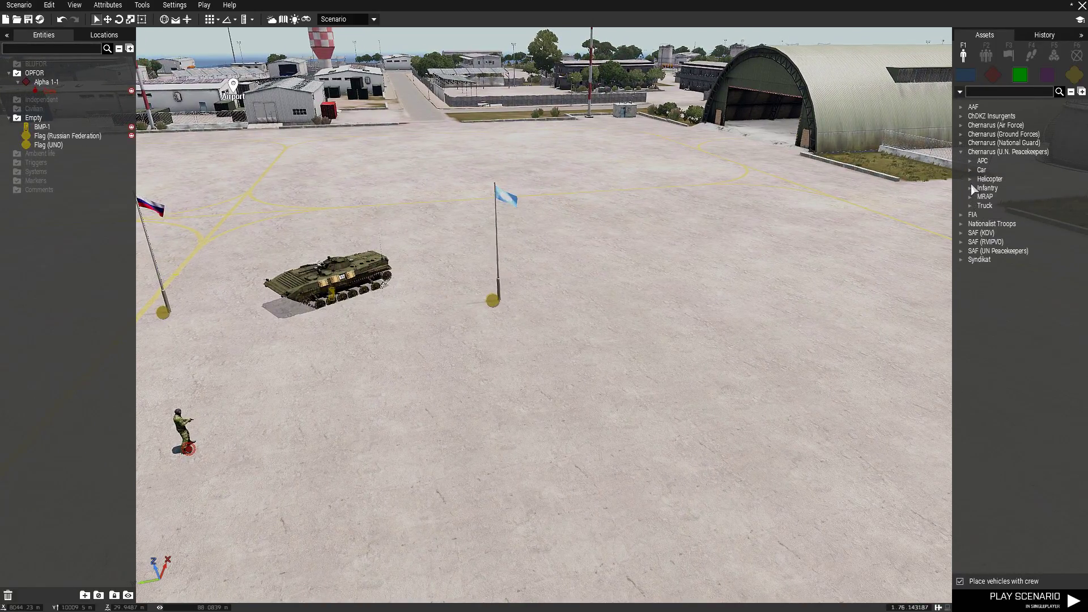
click(970, 160)
click(1004, 169)
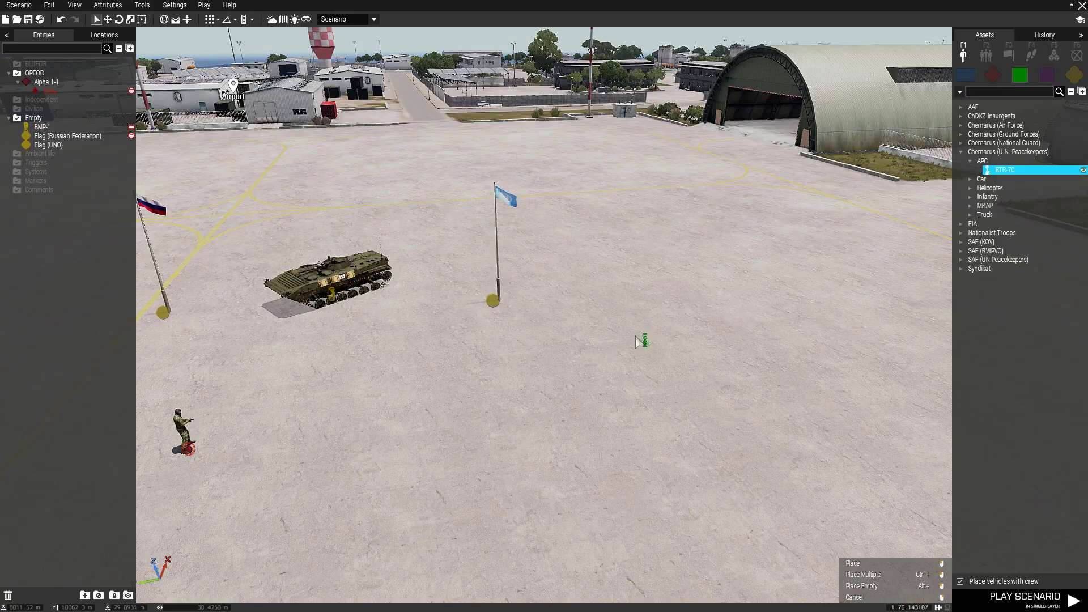
click(646, 335)
click(517, 402)
key(s)
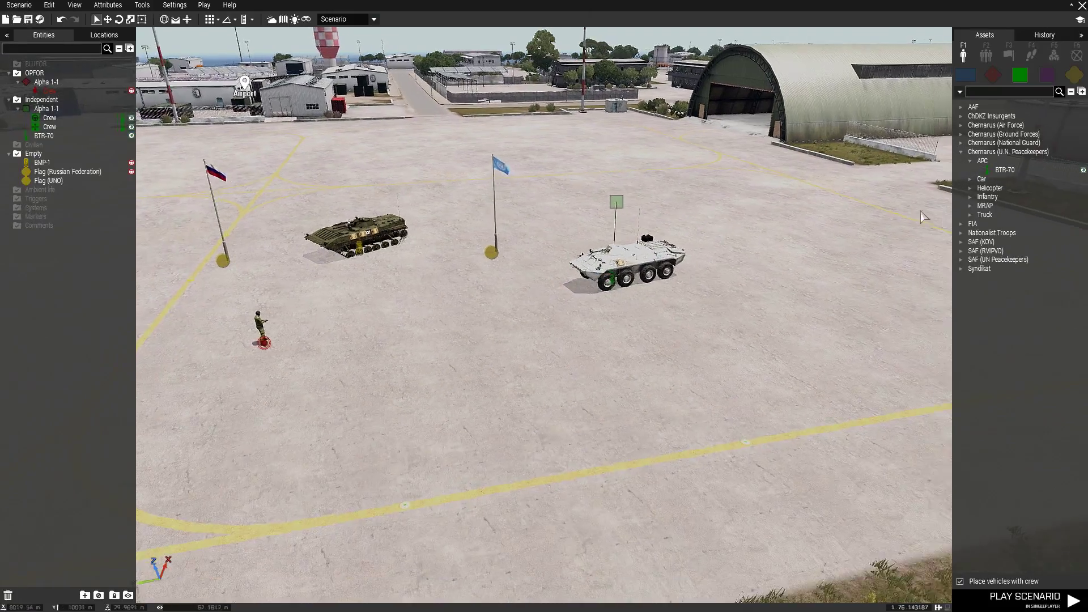
- Place a Chernarus (U.N. Peacekeepers) UAZ-3151 in front of the BTR-70 and rotate it toward the open apron
key(d)
click(969, 179)
click(1008, 188)
click(587, 336)
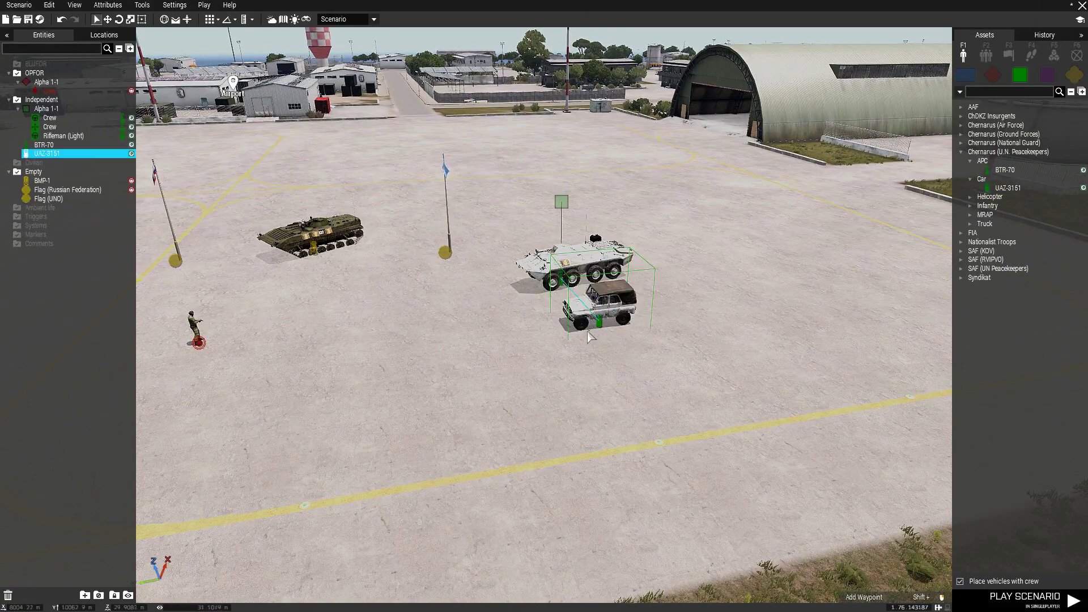
shift+drag(608, 331, 502, 407)
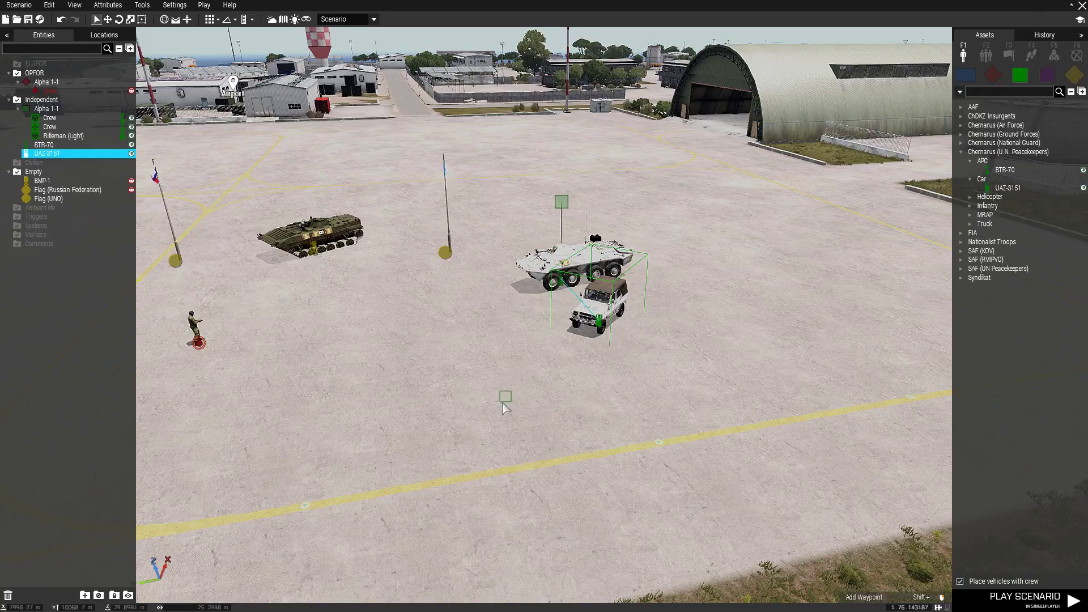
- Place a Chernarus (U.N. Peacekeepers) Mi-24V helicopter at the apron's edge beside the UAZ-3151
click(975, 197)
click(1003, 205)
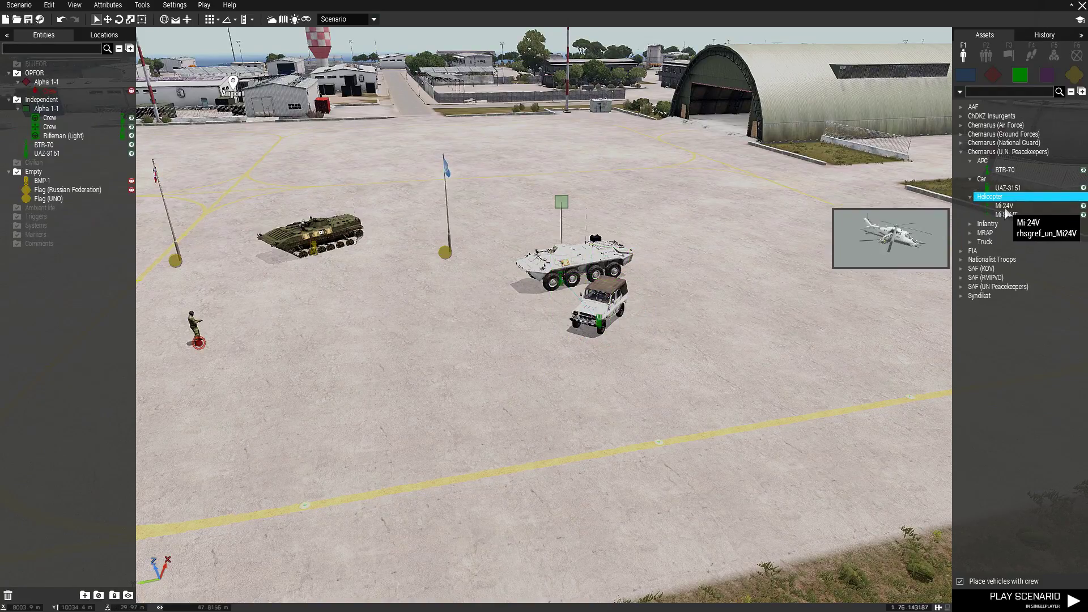
scroll(944, 252, down, 3)
click(790, 272)
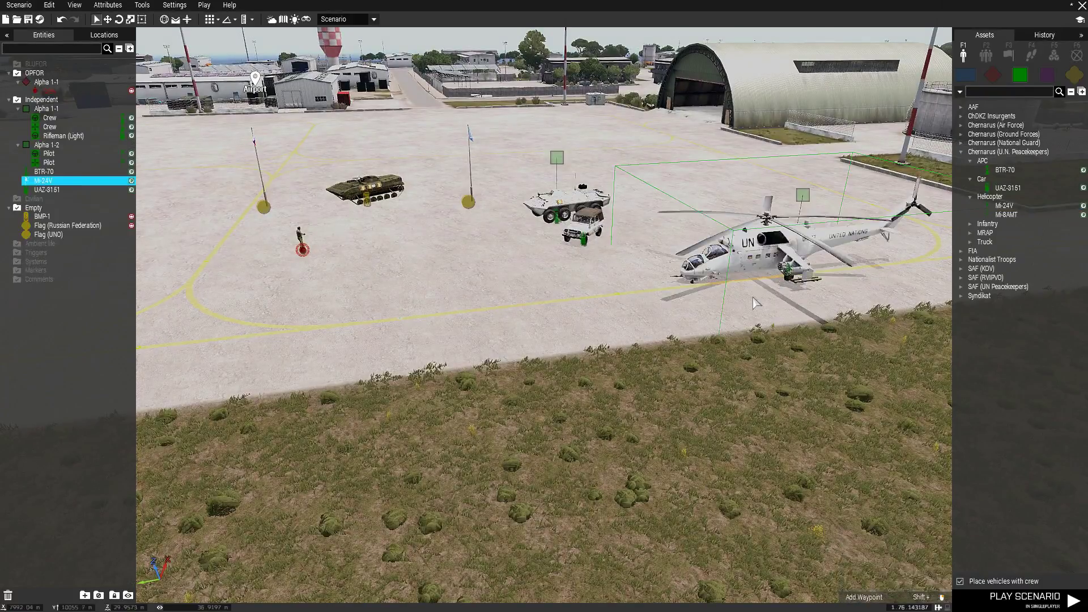
scroll(619, 299, up, 3)
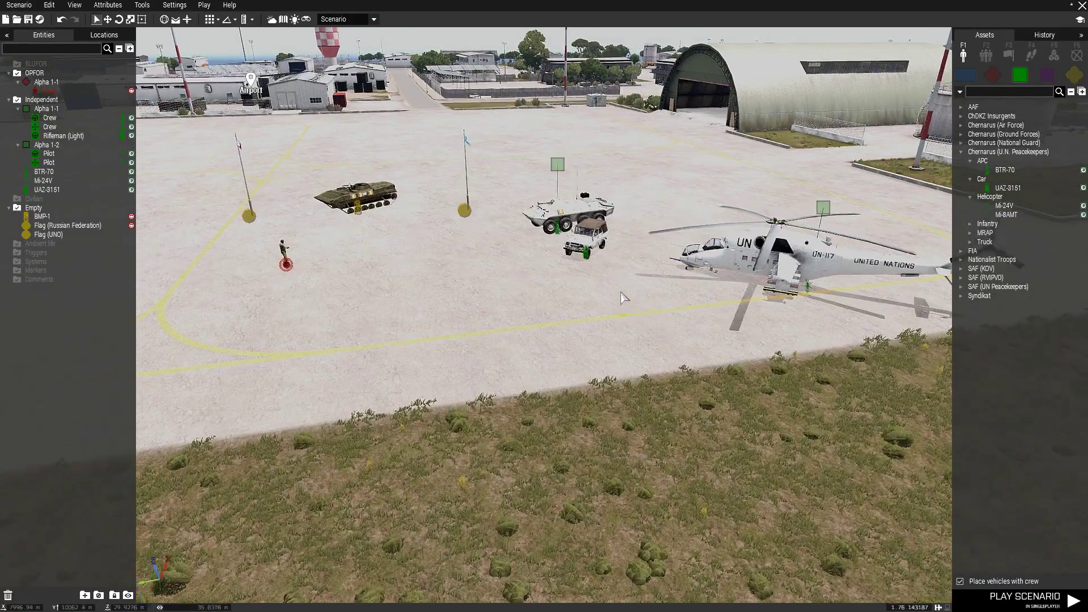